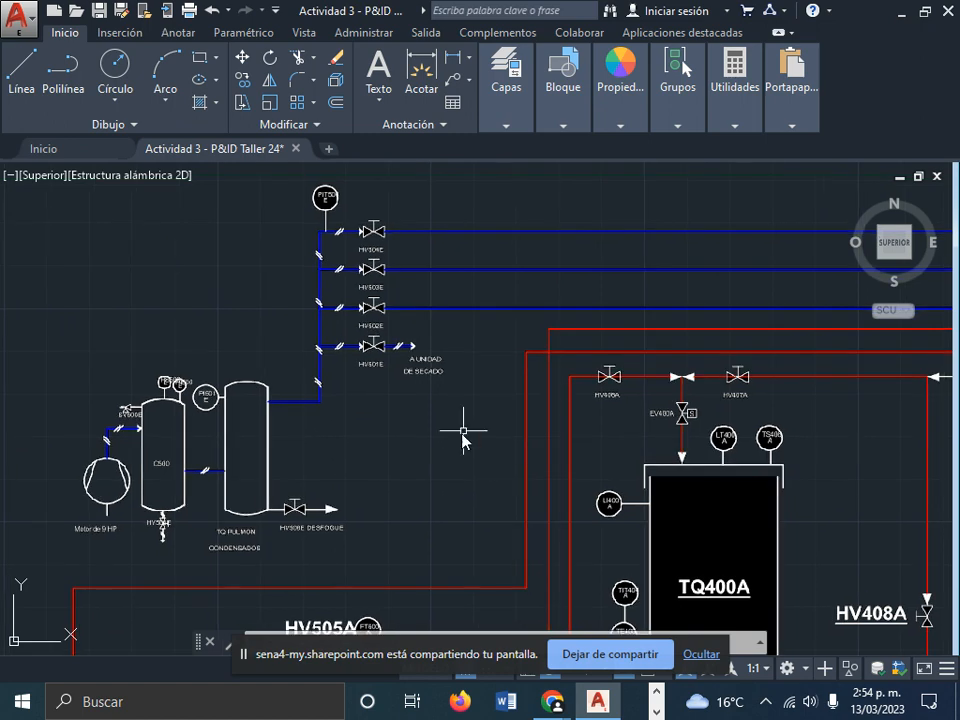
- Examine the P&ID around tank TQ400A, its valves and lines, and the air lines up to instrument PIT500E
{"action": "scroll", "coordinate": [590, 400], "scroll_direction": "up", "scroll_amount": 4}
{"action": "middle_click_drag", "start_coordinate": [818, 440], "coordinate": [720, 473]}
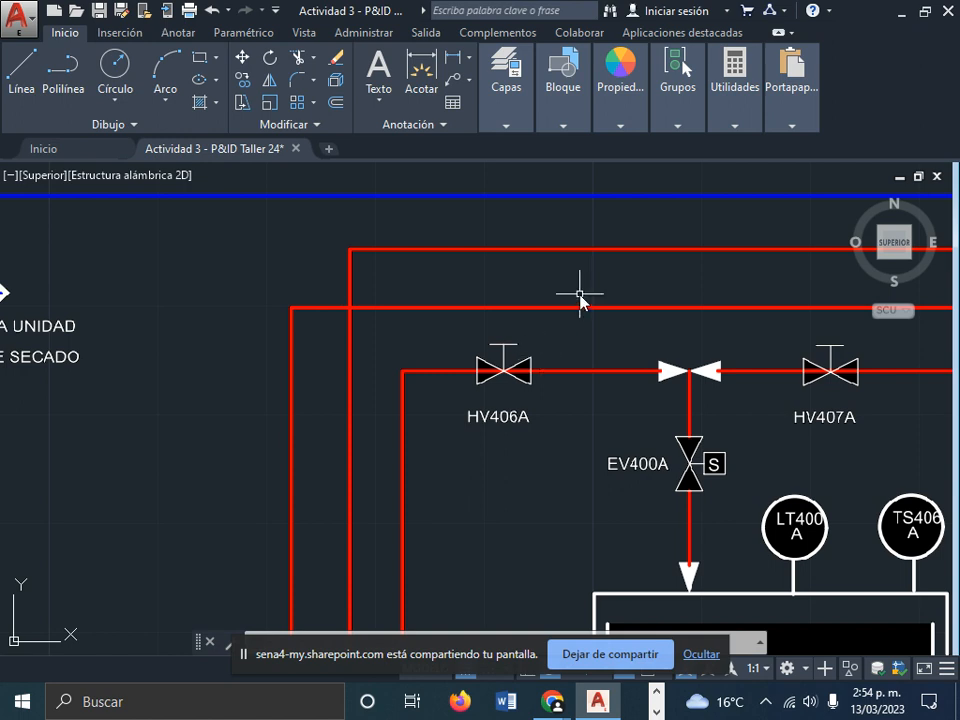
{"action": "scroll", "coordinate": [482, 400], "scroll_direction": "up", "scroll_amount": 3}
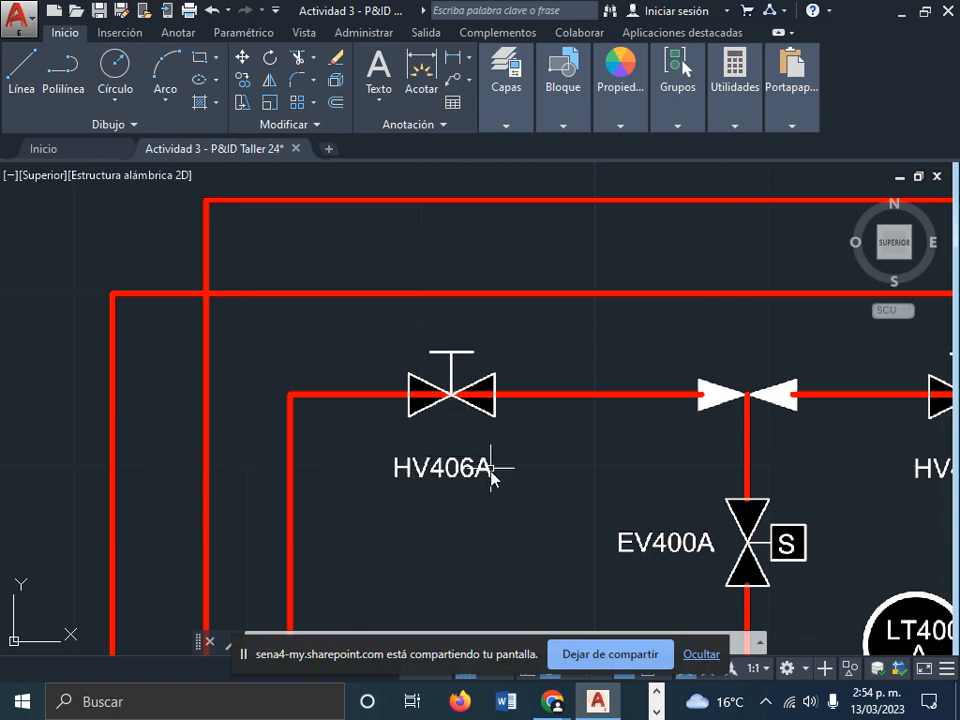
{"action": "scroll", "coordinate": [490, 480], "scroll_direction": "down", "scroll_amount": 4}
{"action": "middle_click", "coordinate": [574, 519]}
{"action": "middle_click", "coordinate": [574, 519]}
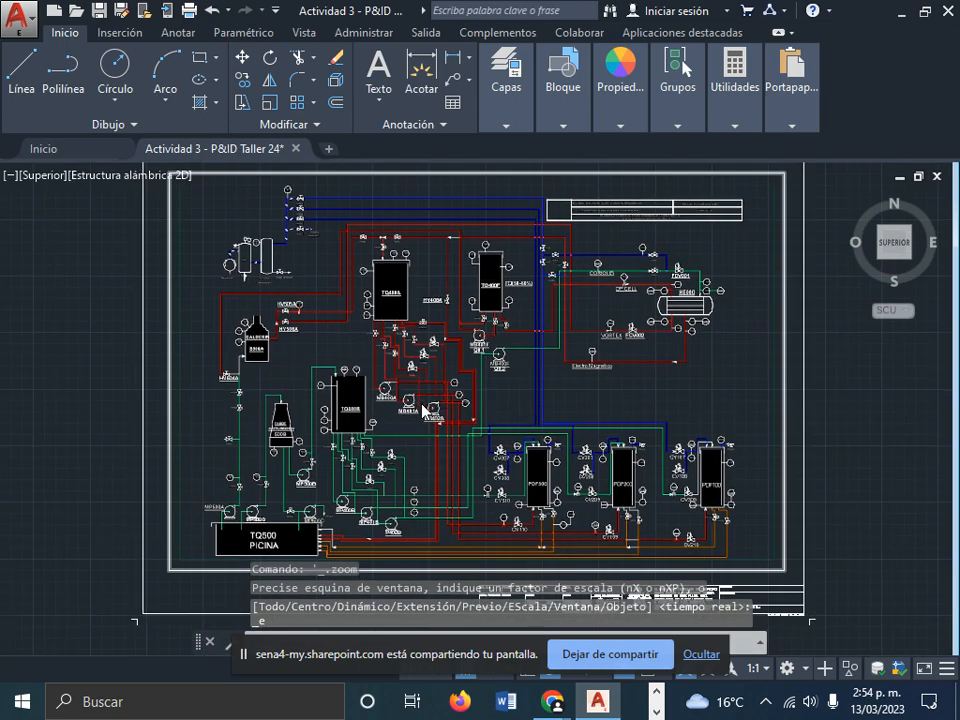
{"action": "scroll", "coordinate": [420, 398], "scroll_direction": "up", "scroll_amount": 5}
{"action": "middle_click_drag", "start_coordinate": [424, 410], "coordinate": [560, 577]}
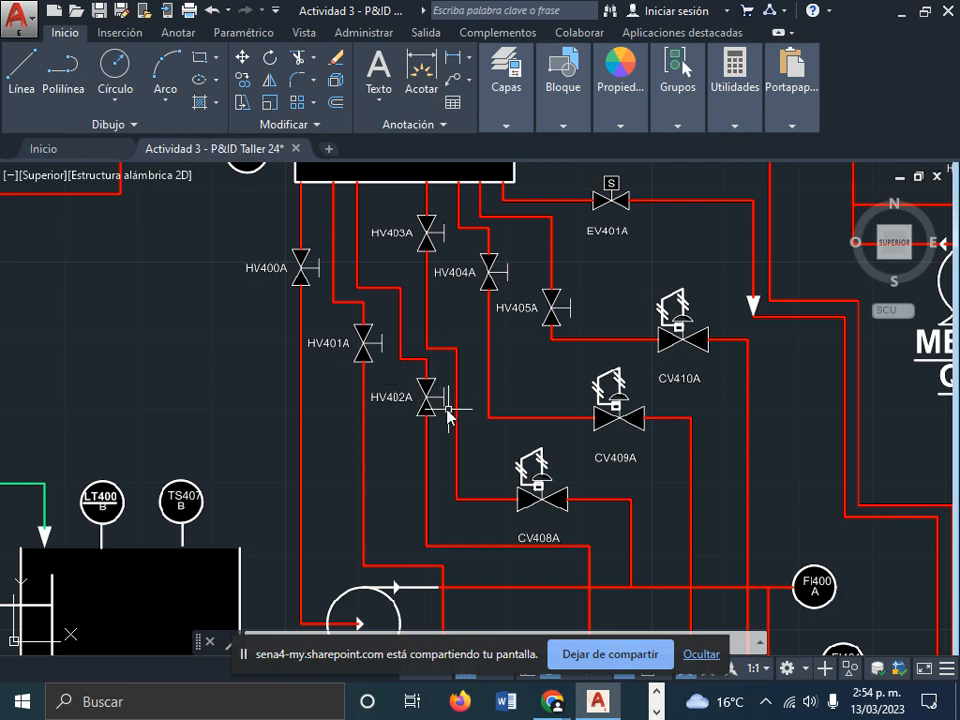
{"action": "scroll", "coordinate": [448, 415], "scroll_direction": "down", "scroll_amount": 2}
{"action": "scroll", "coordinate": [428, 387], "scroll_direction": "down", "scroll_amount": 3}
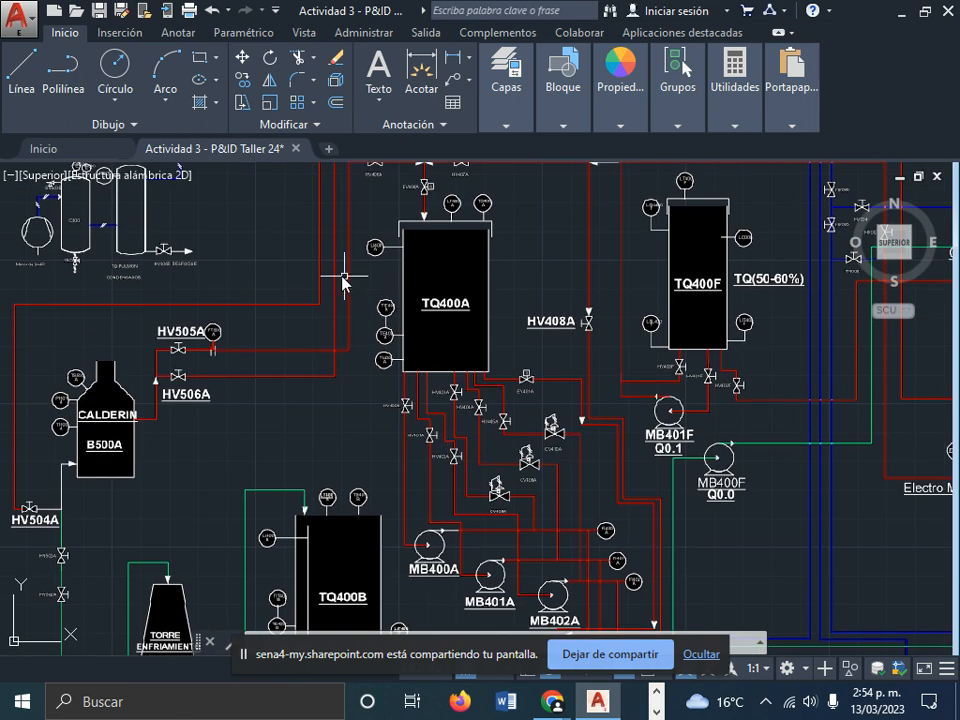
{"action": "scroll", "coordinate": [443, 357], "scroll_direction": "up", "scroll_amount": 6}
{"action": "scroll", "coordinate": [443, 357], "scroll_direction": "up", "scroll_amount": 2}
{"action": "scroll", "coordinate": [377, 345], "scroll_direction": "down", "scroll_amount": 6}
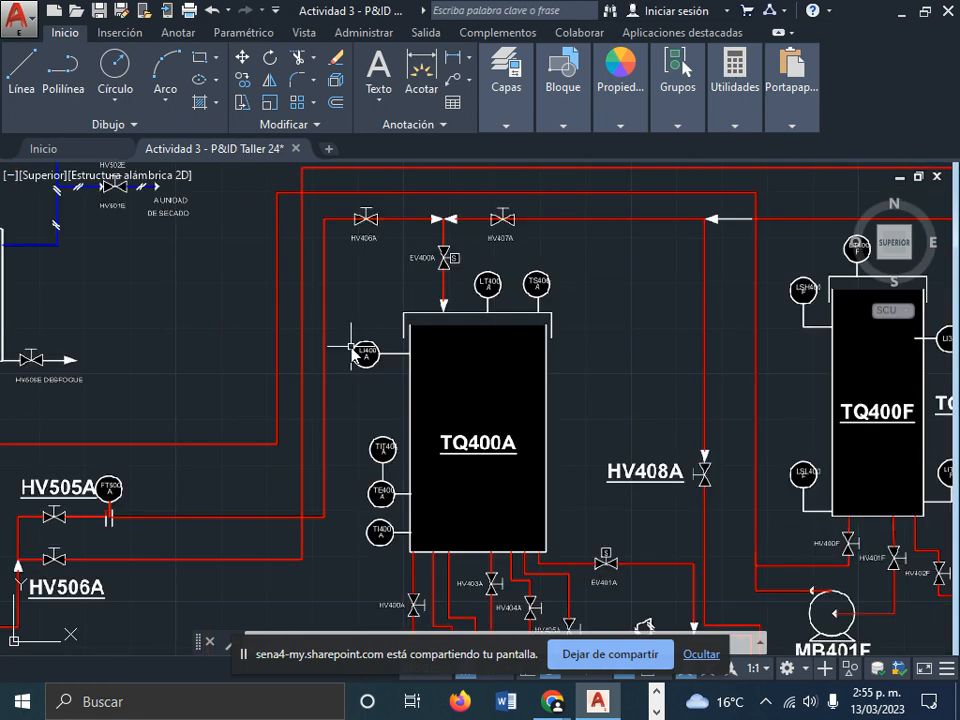
{"action": "middle_click_drag", "start_coordinate": [262, 260], "coordinate": [330, 356]}
{"action": "middle_click_drag", "start_coordinate": [275, 232], "coordinate": [363, 362]}
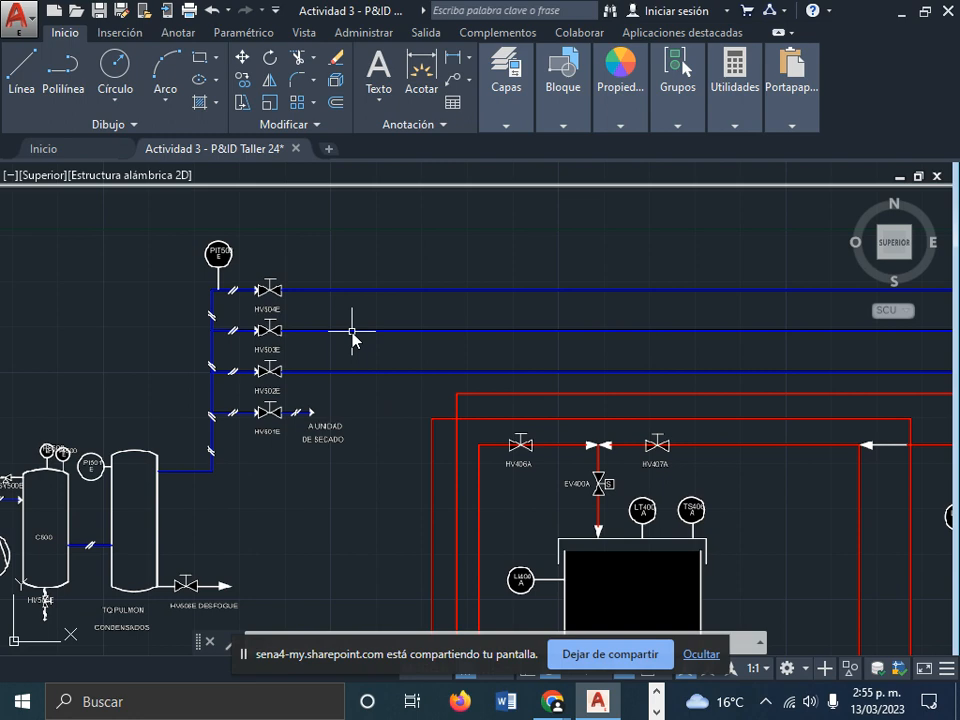
{"action": "scroll", "coordinate": [190, 233], "scroll_direction": "up", "scroll_amount": 2}
{"action": "middle_click_drag", "start_coordinate": [264, 246], "coordinate": [345, 340]}
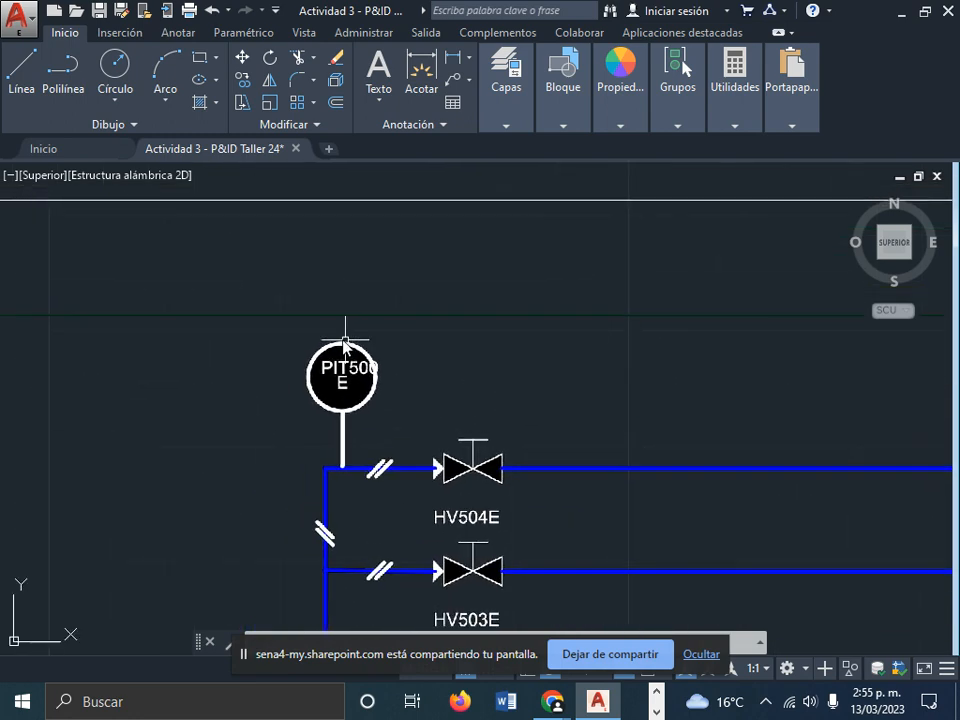
{"action": "scroll", "coordinate": [390, 420], "scroll_direction": "down", "scroll_amount": 3}
{"action": "scroll", "coordinate": [386, 422], "scroll_direction": "up", "scroll_amount": 4}
{"action": "left_click", "coordinate": [414, 450]}
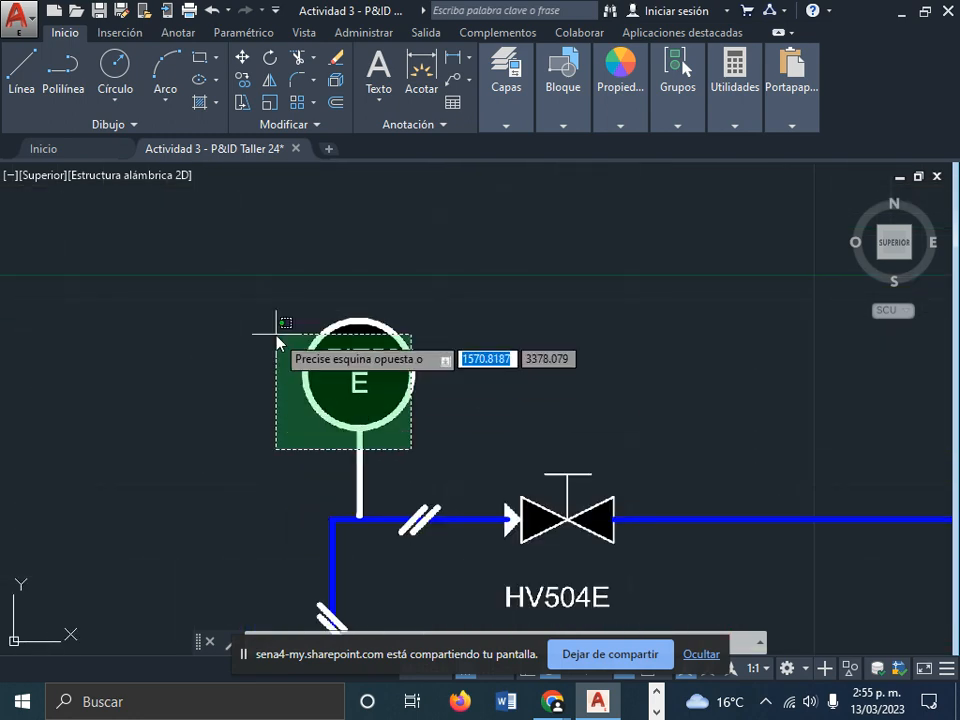
{"action": "left_click", "coordinate": [262, 320]}
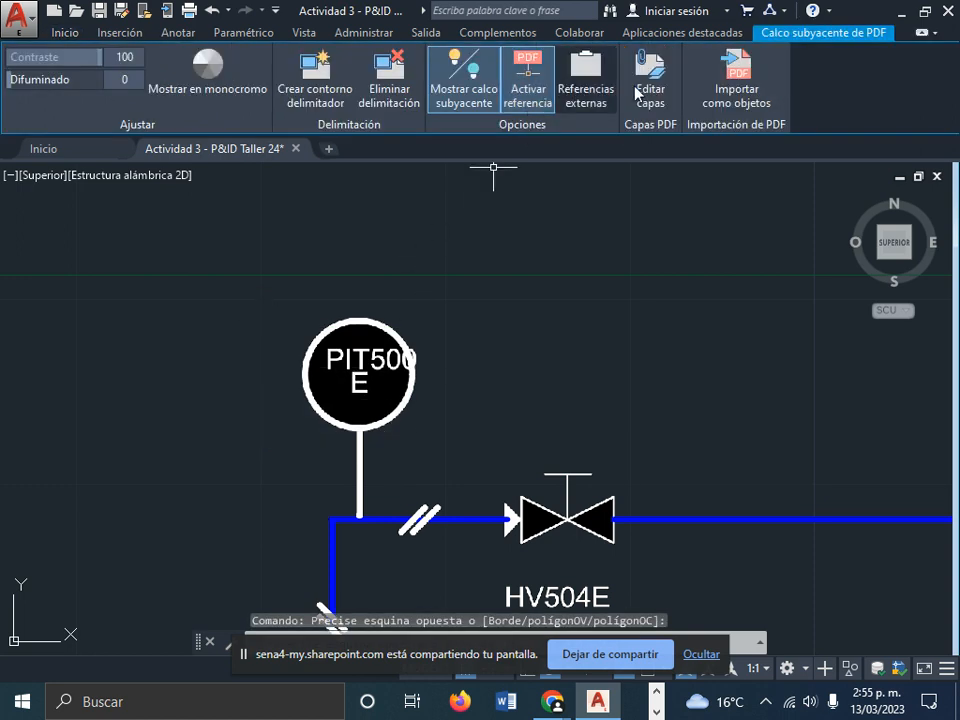
{"action": "left_click", "coordinate": [741, 88]}
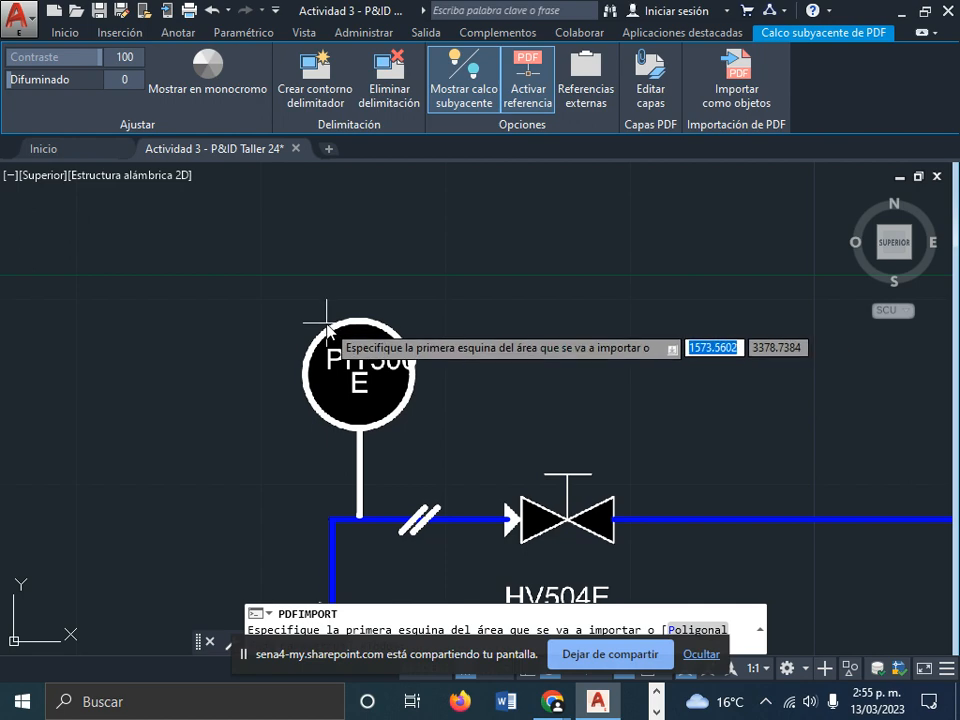
{"action": "scroll", "coordinate": [326, 320], "scroll_direction": "down", "scroll_amount": 5}
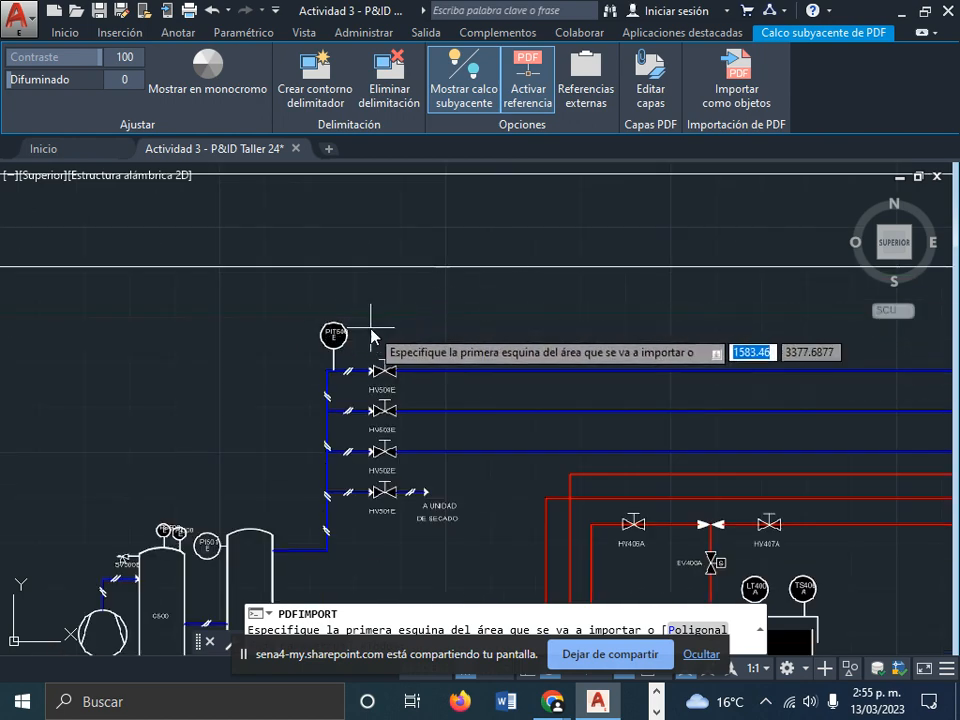
{"action": "left_click", "coordinate": [332, 332]}
{"action": "key", "text": "Escape"}
{"action": "left_click", "coordinate": [324, 349]}
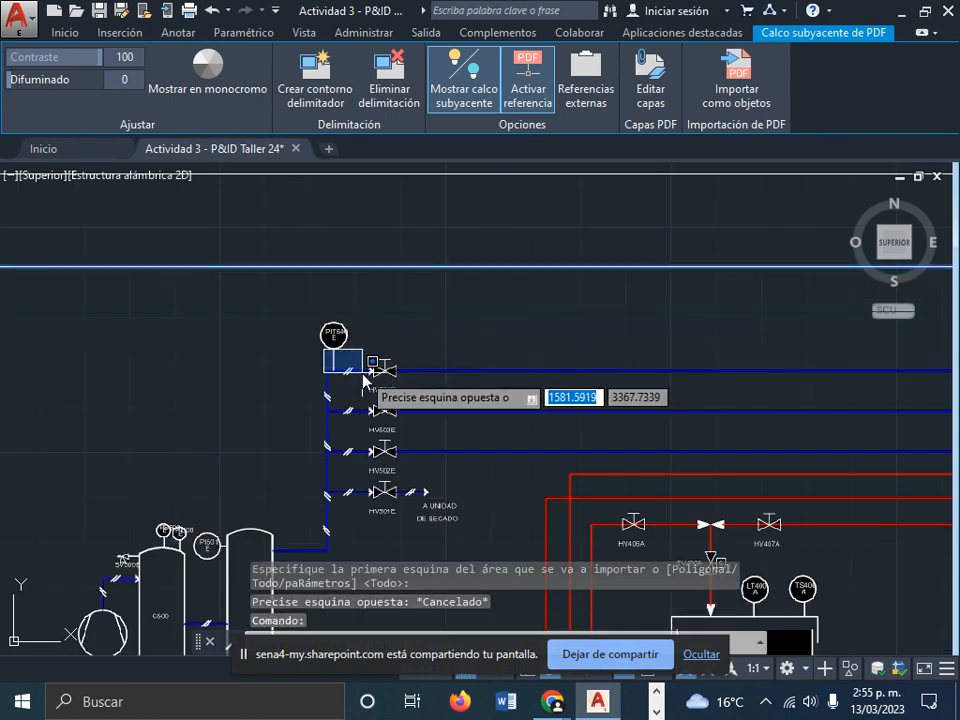
{"action": "scroll", "coordinate": [362, 378], "scroll_direction": "down", "scroll_amount": 7}
{"action": "key", "text": "Escape"}
{"action": "key", "text": "Escape"}
- Import the entire P&ID PDF underlay as drawing objects and detach the underlay
{"action": "scroll", "coordinate": [355, 372], "scroll_direction": "up", "scroll_amount": 7}
{"action": "left_click", "coordinate": [392, 282]}
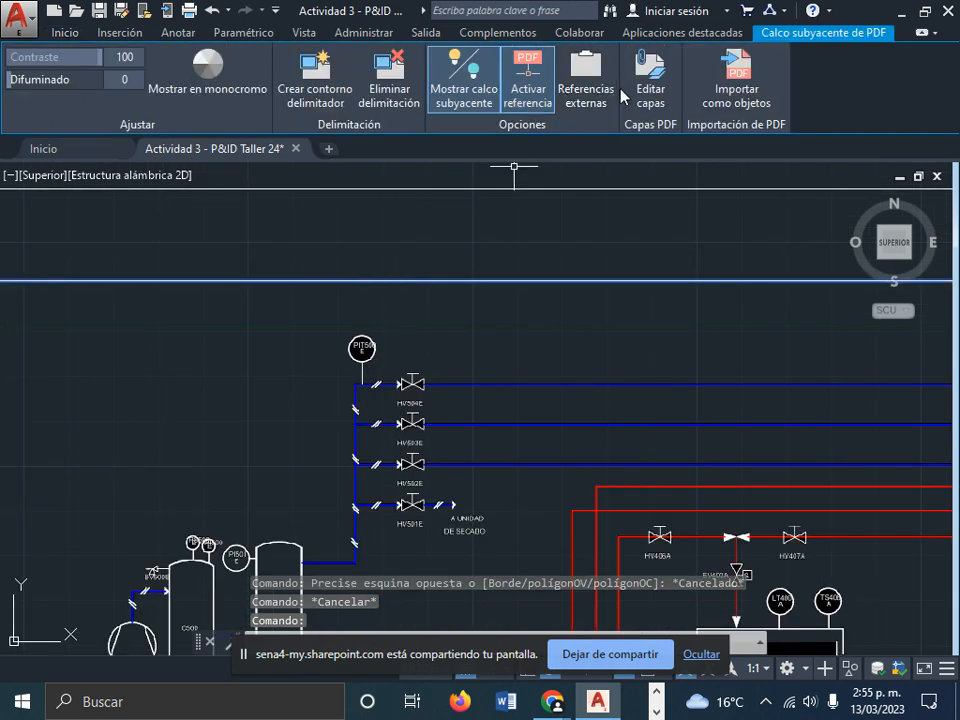
{"action": "left_click", "coordinate": [745, 92]}
{"action": "scroll", "coordinate": [418, 396], "scroll_direction": "down", "scroll_amount": 5}
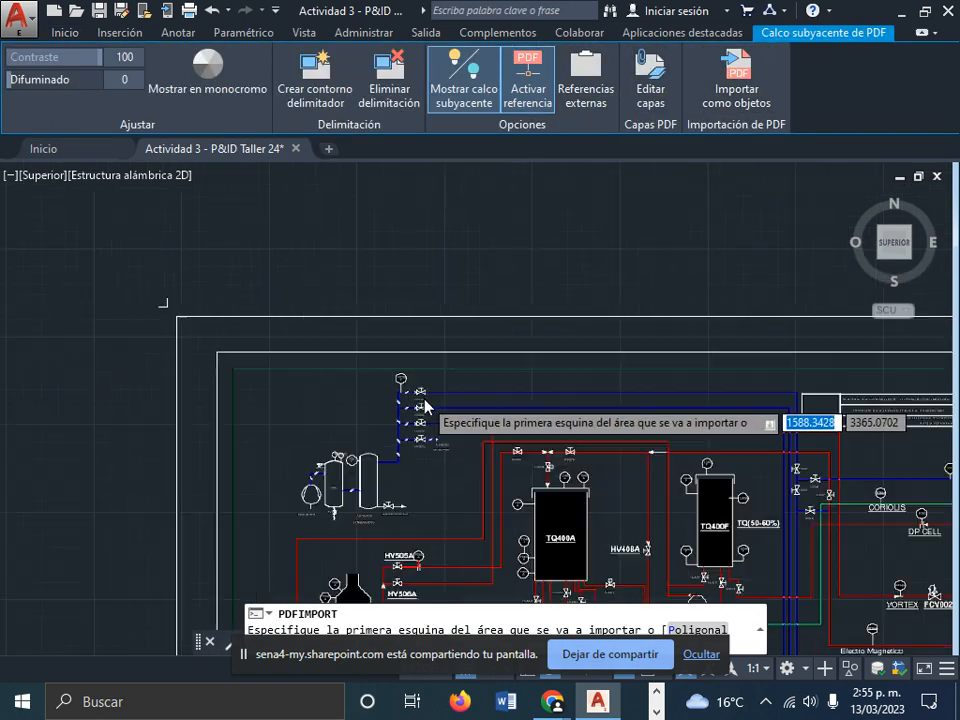
{"action": "middle_click_drag", "start_coordinate": [404, 378], "coordinate": [251, 336]}
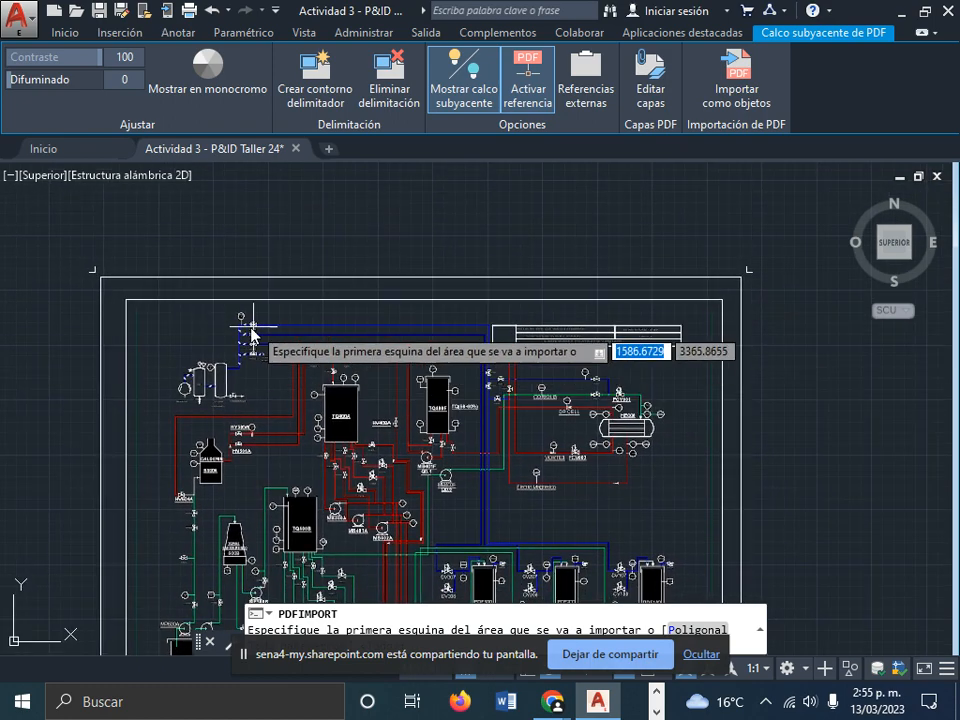
{"action": "left_click", "coordinate": [711, 657]}
{"action": "mouse_move", "coordinate": [444, 465]}
{"action": "middle_mouse_down"}
{"action": "mouse_move", "coordinate": [451, 443]}
{"action": "mouse_move", "coordinate": [413, 408]}
{"action": "middle_mouse_up"}
{"action": "key", "text": "Return"}
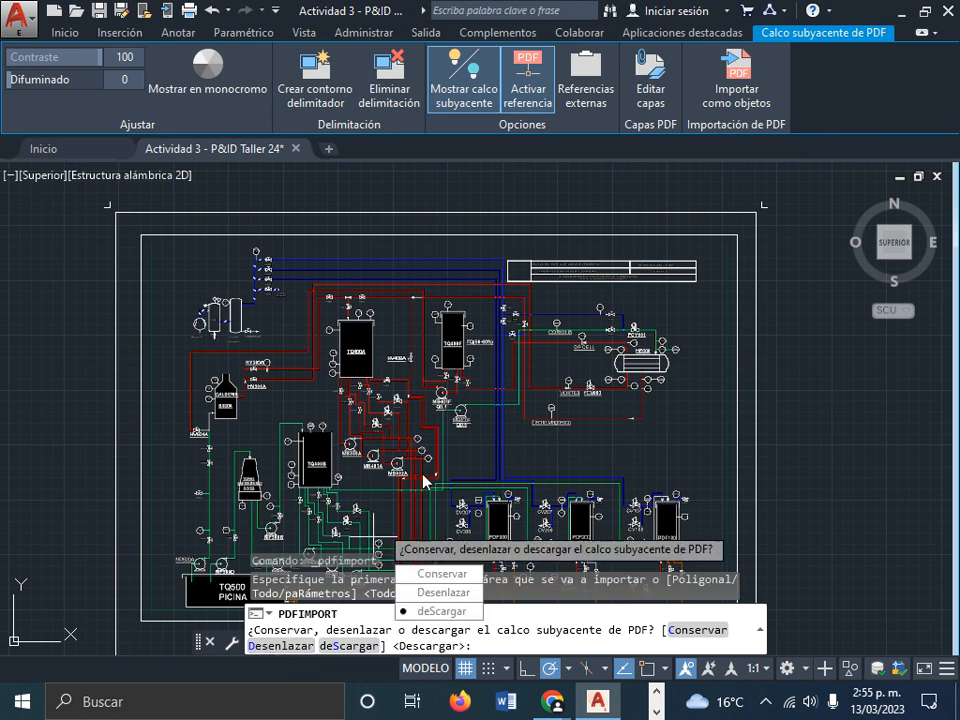
{"action": "left_click", "coordinate": [446, 592]}
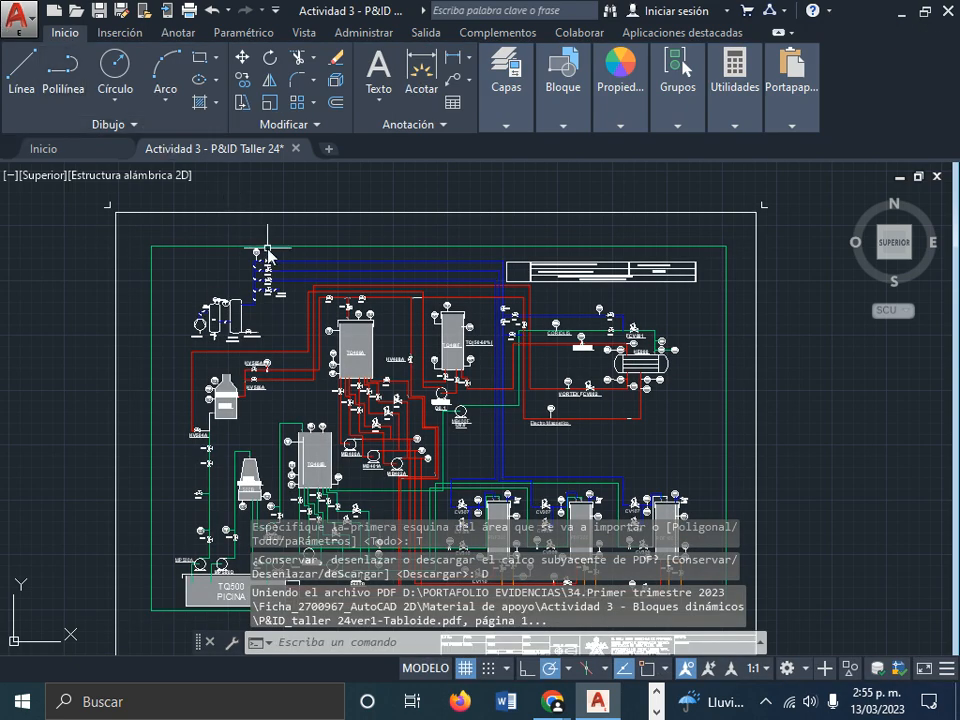
- Copy the PIT500E instrument bubble, with its tag text and stem, to the empty area outside the drawing frame
{"action": "scroll", "coordinate": [258, 254], "scroll_direction": "up", "scroll_amount": 10}
{"action": "middle_click_drag", "start_coordinate": [199, 235], "coordinate": [334, 336]}
{"action": "scroll", "coordinate": [334, 336], "scroll_direction": "up", "scroll_amount": 2}
{"action": "scroll", "coordinate": [66, 201], "scroll_direction": "down", "scroll_amount": 2}
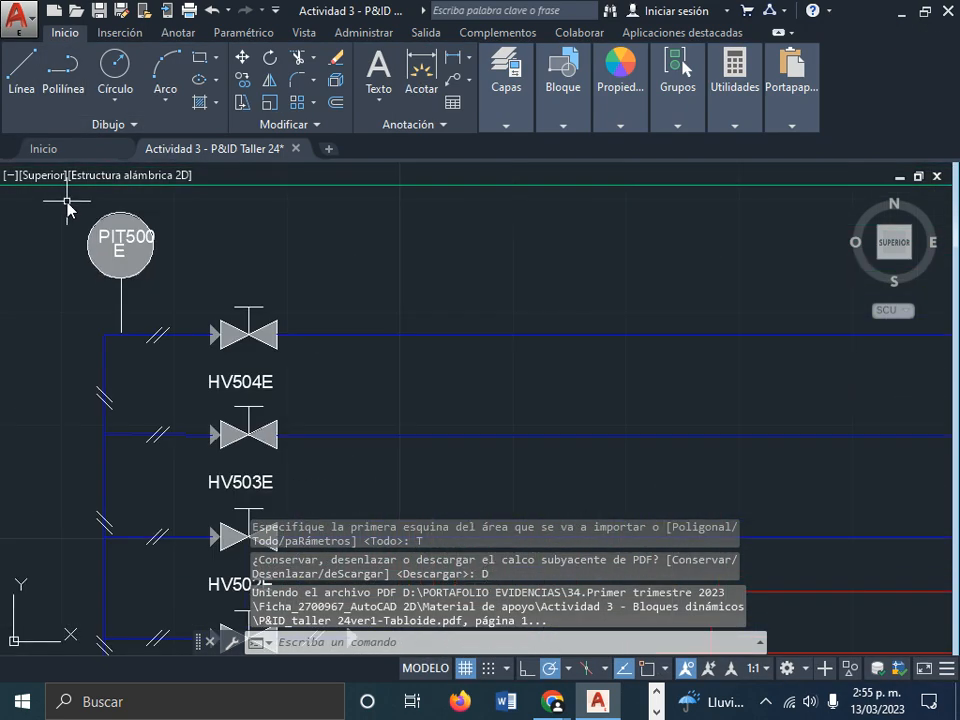
{"action": "middle_click_drag", "start_coordinate": [159, 261], "coordinate": [204, 287]}
{"action": "left_click", "coordinate": [101, 193]}
{"action": "left_click", "coordinate": [227, 332]}
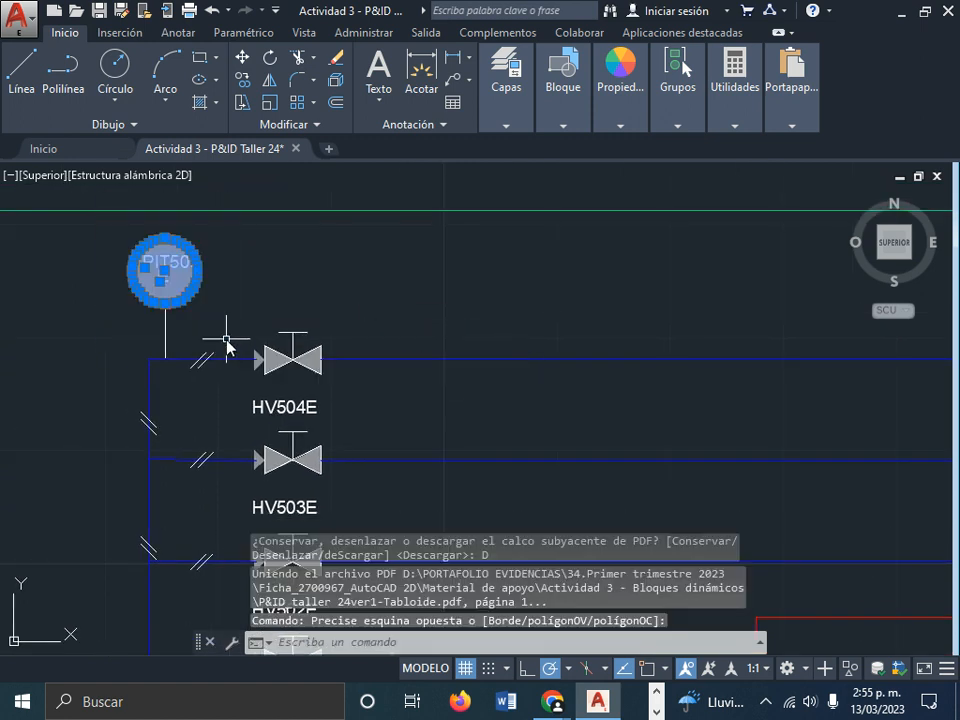
{"action": "left_click", "coordinate": [197, 326]}
{"action": "left_click", "coordinate": [98, 287]}
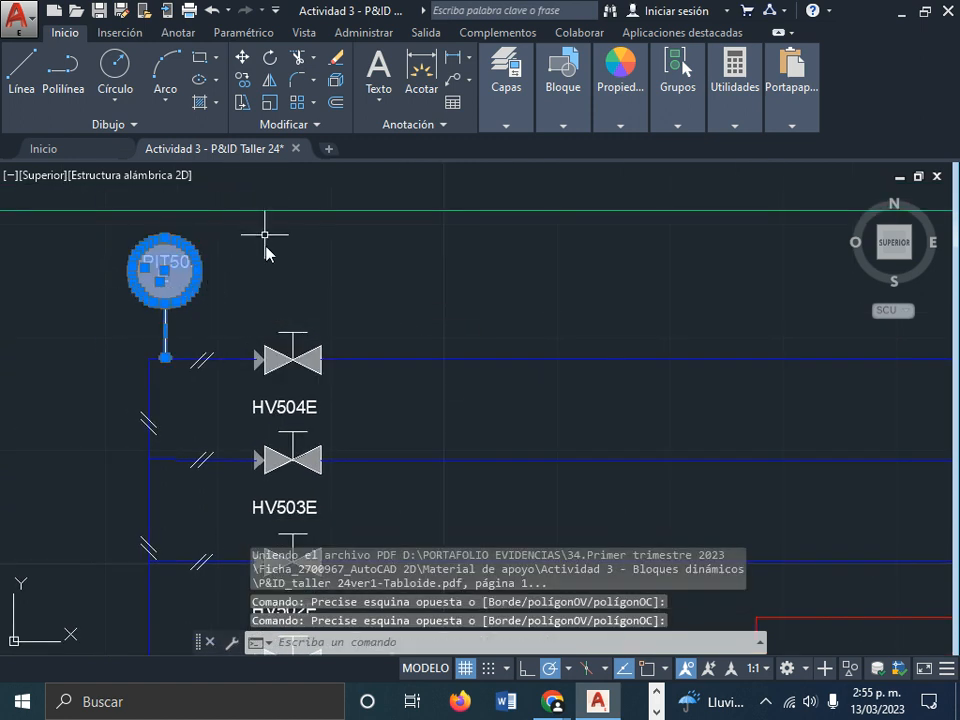
{"action": "left_click", "coordinate": [245, 80]}
{"action": "left_click", "coordinate": [290, 260]}
{"action": "scroll", "coordinate": [405, 302], "scroll_direction": "down", "scroll_amount": 6}
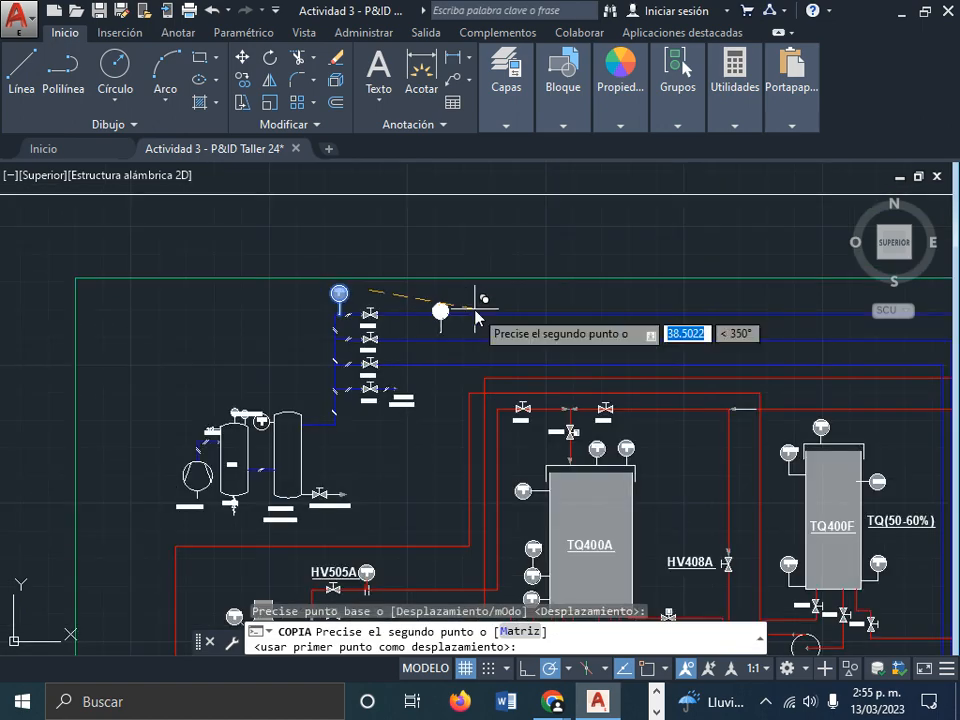
{"action": "mouse_move", "coordinate": [643, 300]}
{"action": "middle_mouse_down"}
{"action": "mouse_move", "coordinate": [150, 298]}
{"action": "mouse_move", "coordinate": [123, 321]}
{"action": "middle_mouse_up"}
{"action": "scroll", "coordinate": [632, 388], "scroll_direction": "down", "scroll_amount": 6}
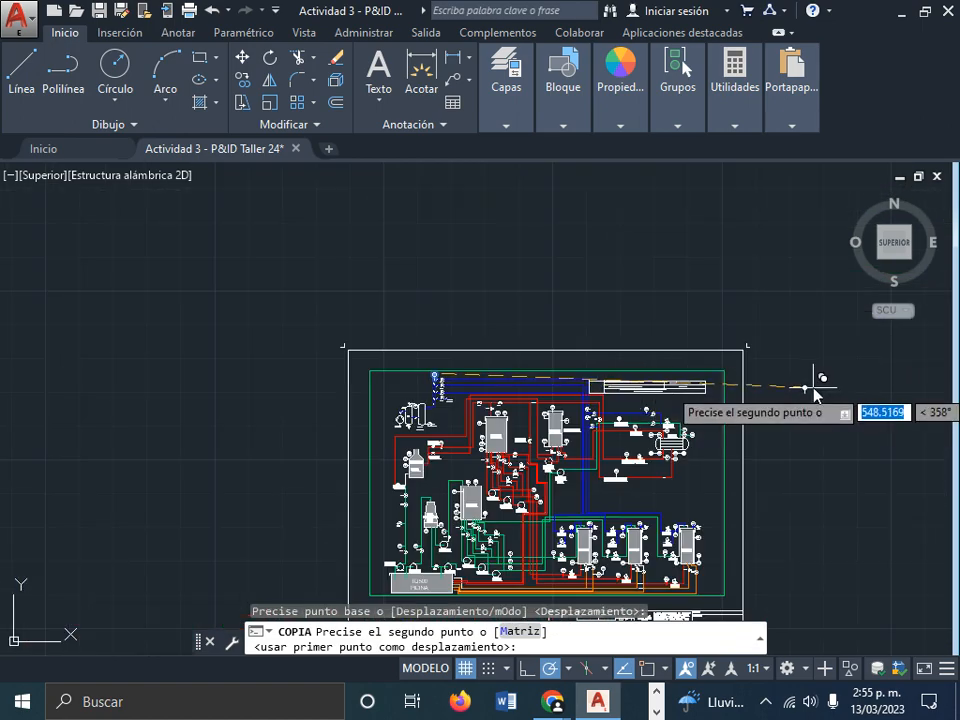
{"action": "left_click", "coordinate": [808, 390]}
{"action": "key", "text": "Escape"}
- Erase the solid fill pieces across the middle of the copied PIT500E bubble
{"action": "scroll", "coordinate": [812, 393], "scroll_direction": "up", "scroll_amount": 8}
{"action": "middle_click", "coordinate": [767, 429]}
{"action": "middle_click", "coordinate": [767, 429]}
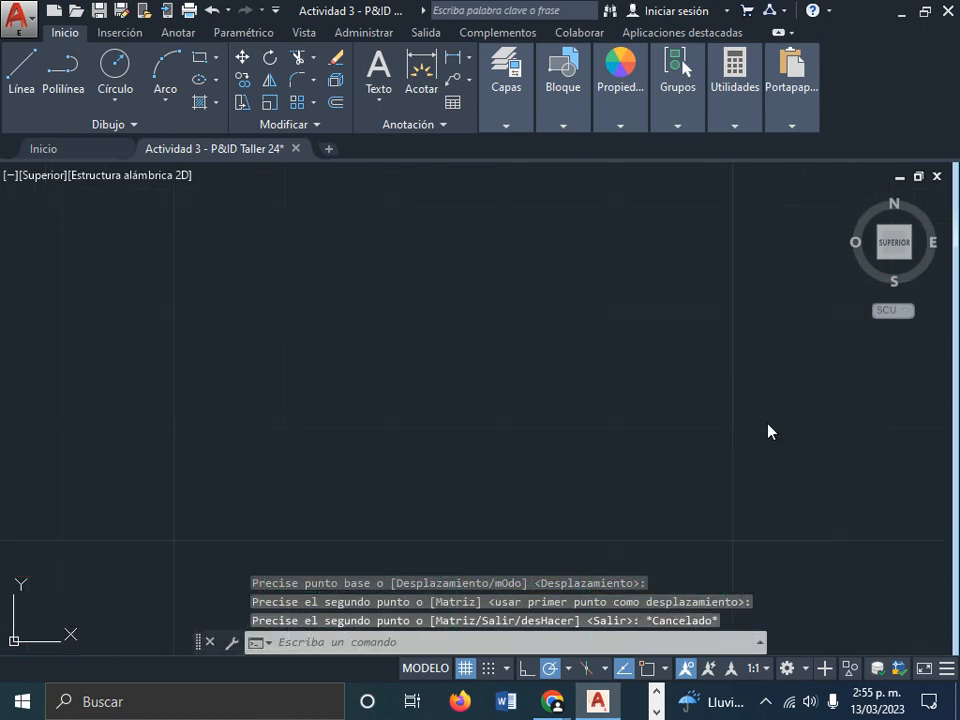
{"action": "scroll", "coordinate": [505, 362], "scroll_direction": "up", "scroll_amount": 3}
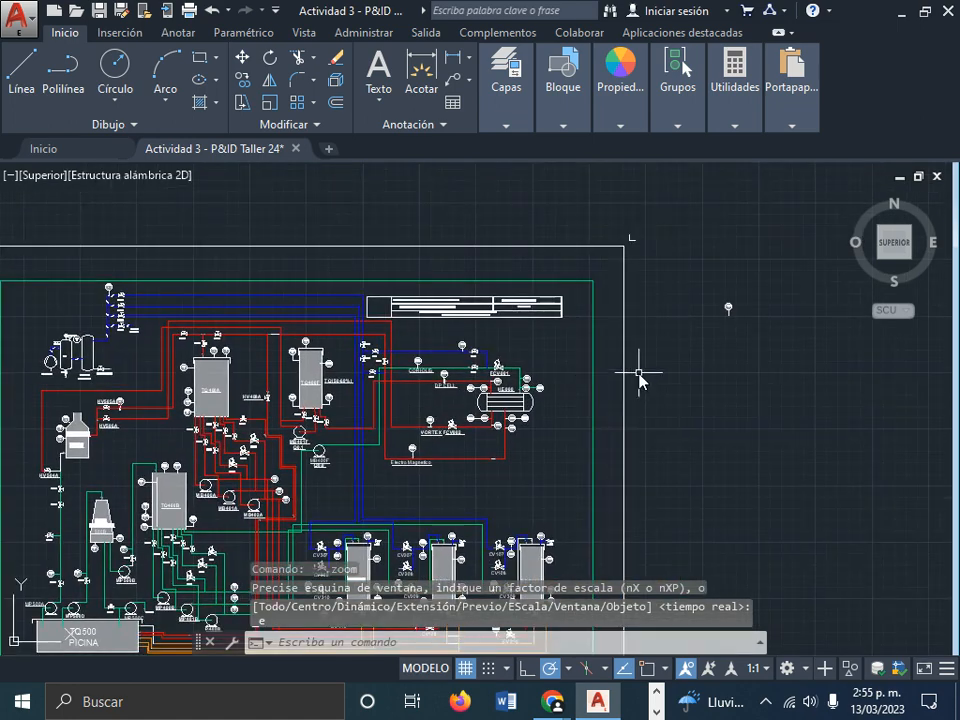
{"action": "scroll", "coordinate": [608, 370], "scroll_direction": "up", "scroll_amount": 5}
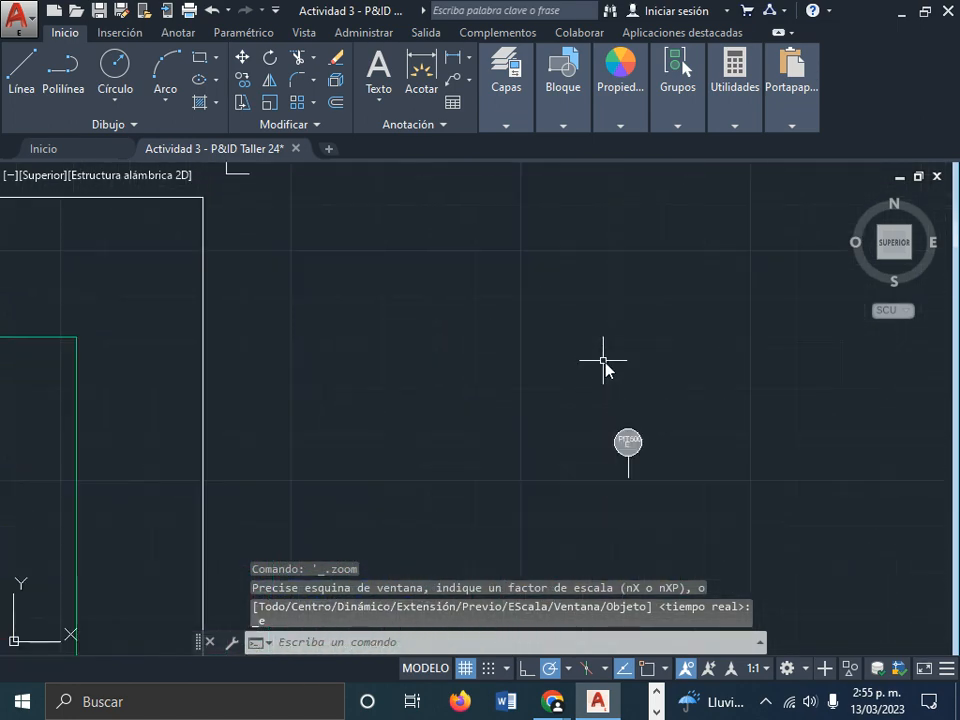
{"action": "left_click", "coordinate": [623, 397]}
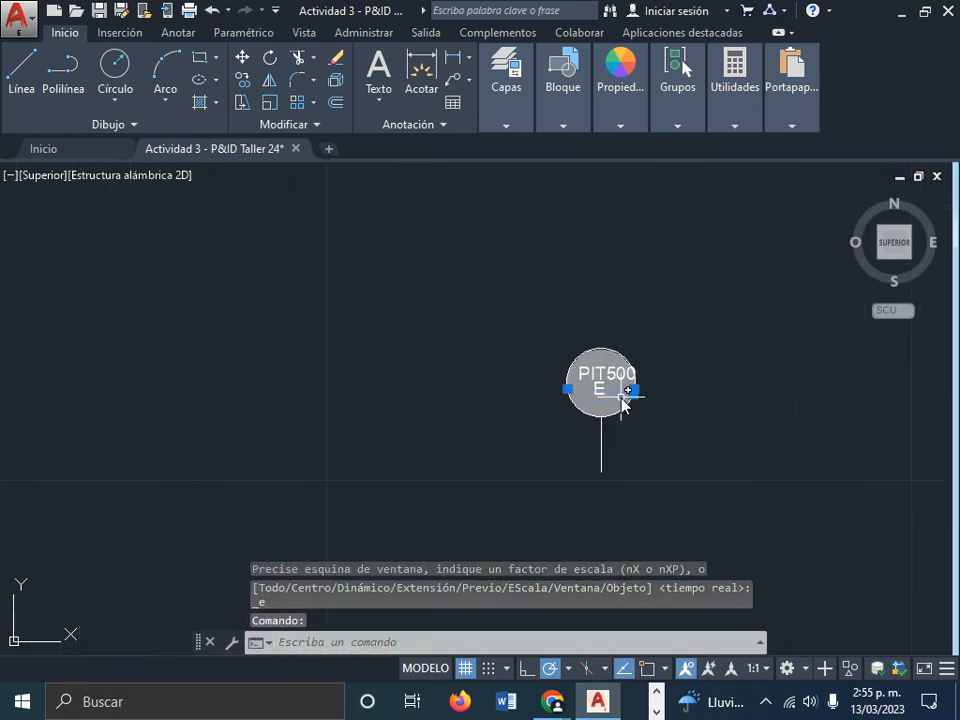
{"action": "key", "text": "Delete"}
{"action": "scroll", "coordinate": [620, 395], "scroll_direction": "up", "scroll_amount": 2}
{"action": "left_click", "coordinate": [610, 405]}
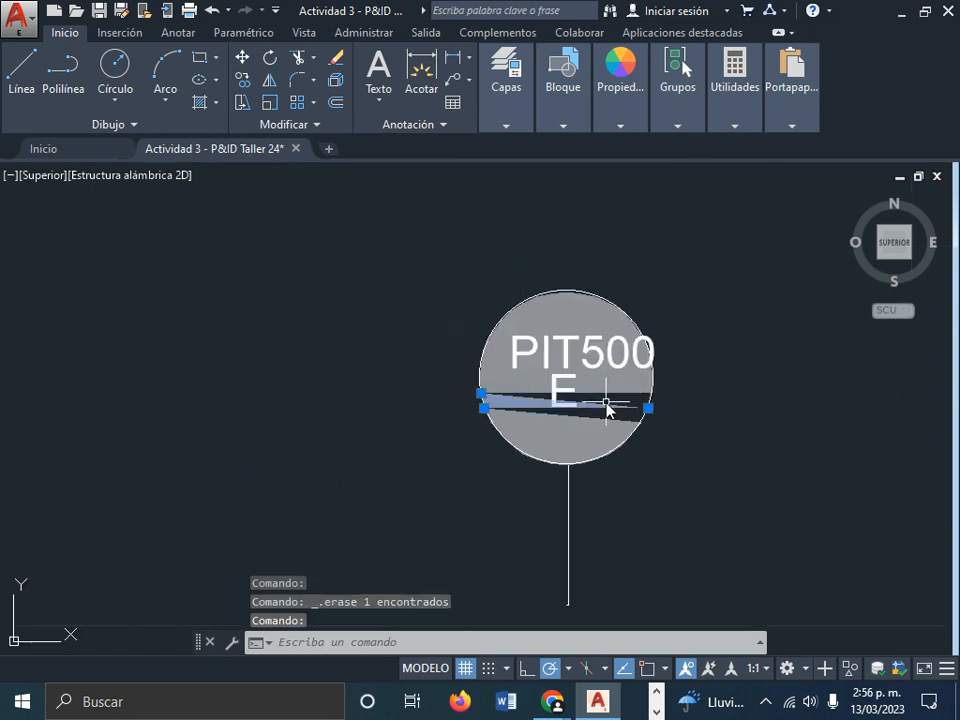
{"action": "left_click", "coordinate": [607, 395]}
{"action": "left_click", "coordinate": [615, 392]}
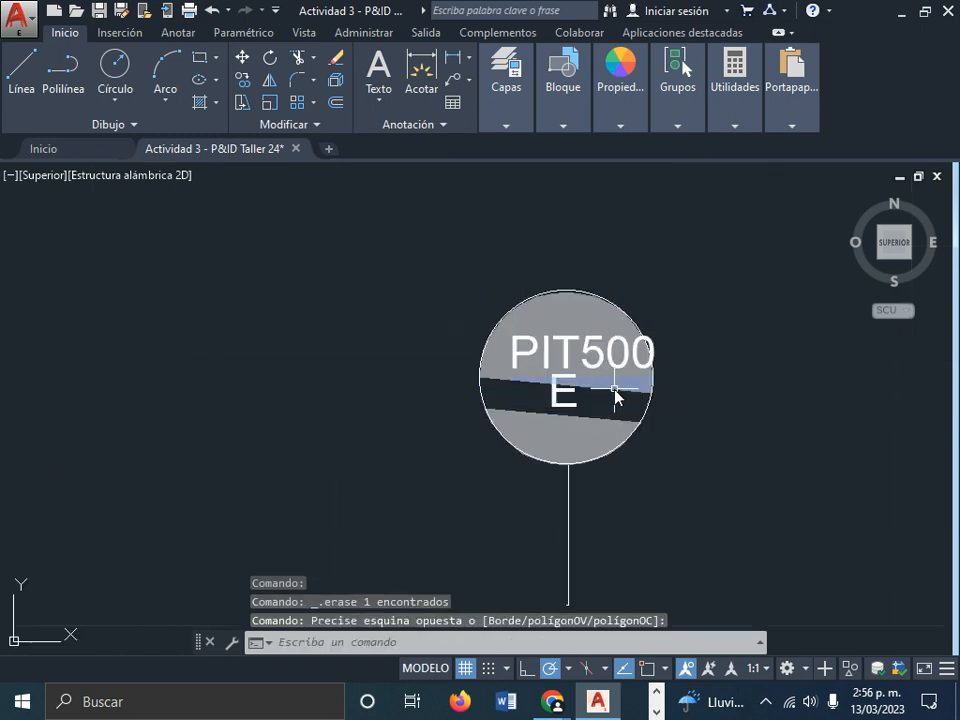
{"action": "middle_click_drag", "start_coordinate": [615, 392], "coordinate": [498, 383]}
- Open the PIT500 tag text of the copied bubble for editing and leave the editor
{"action": "left_click", "coordinate": [498, 316]}
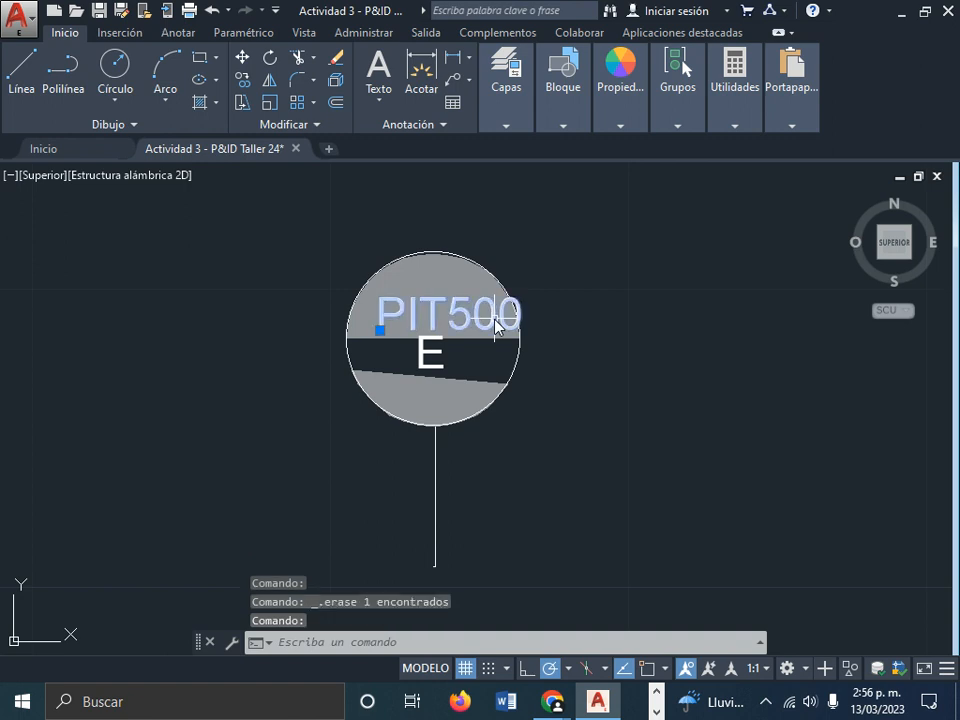
{"action": "double_click", "coordinate": [497, 318]}
{"action": "left_click", "coordinate": [424, 374]}
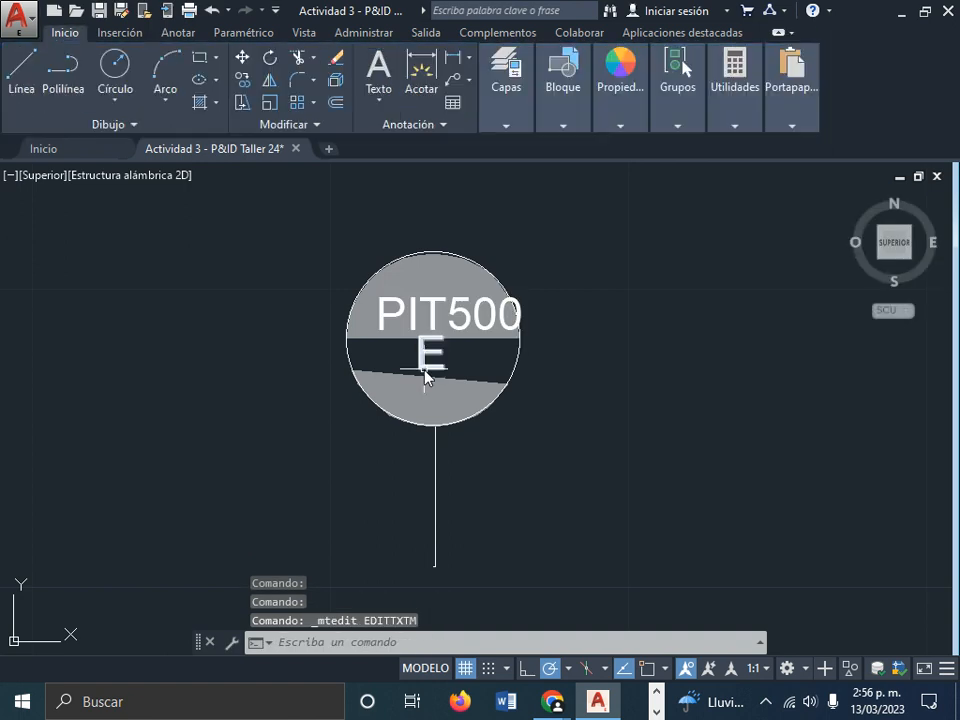
{"action": "left_click", "coordinate": [420, 368]}
{"action": "key", "text": "Escape"}
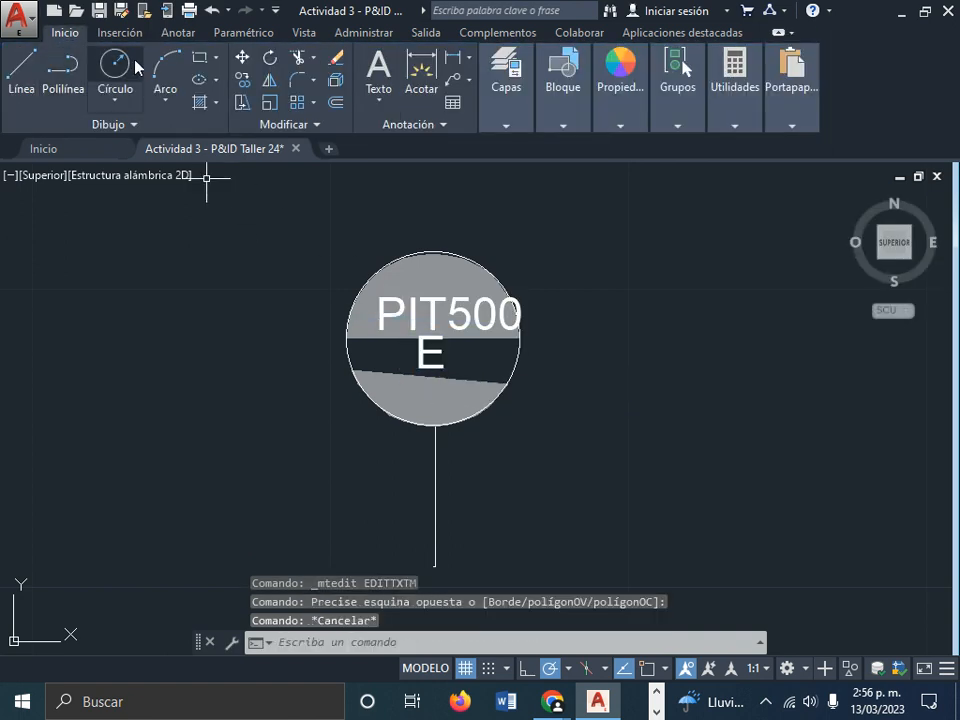
{"action": "left_click", "coordinate": [284, 124]}
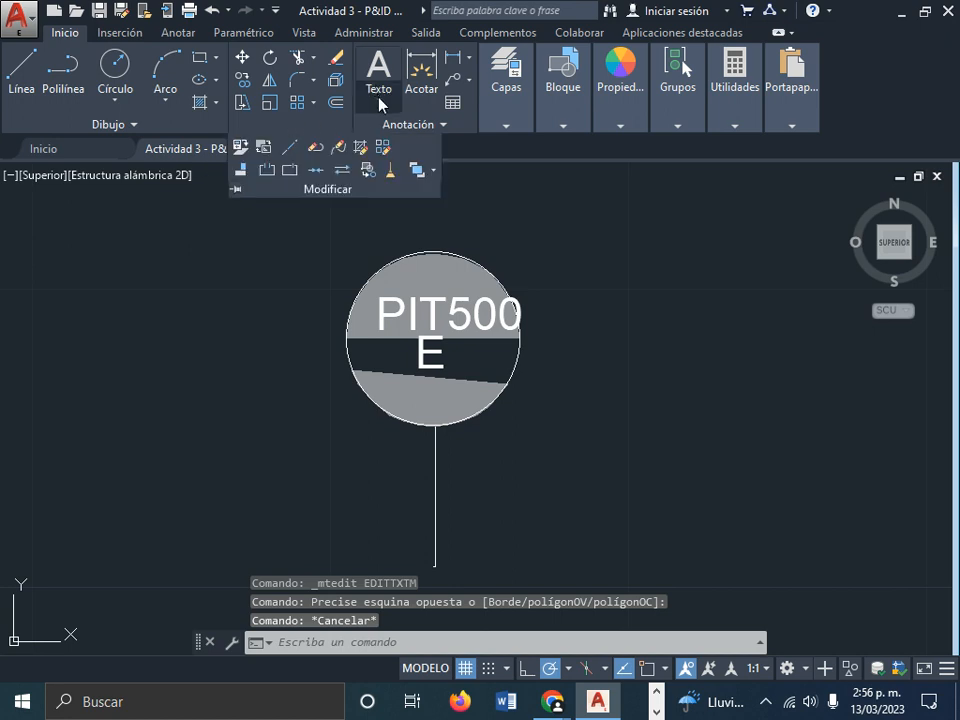
{"action": "left_click", "coordinate": [380, 102]}
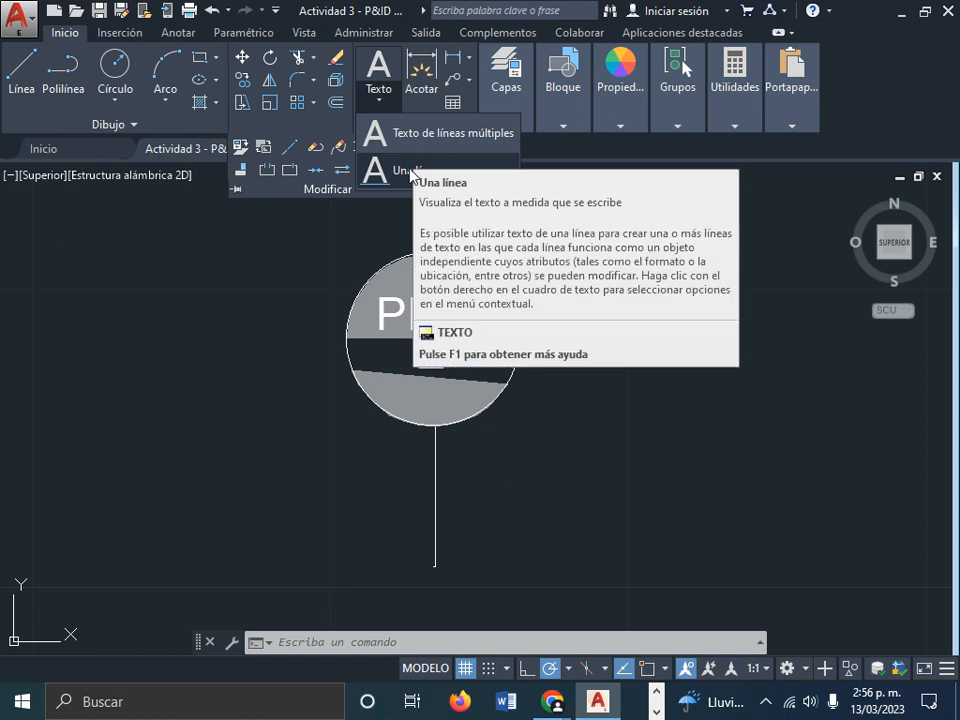
{"action": "key", "text": "Escape"}
{"action": "key", "text": "Escape"}
{"action": "key", "text": "Escape"}
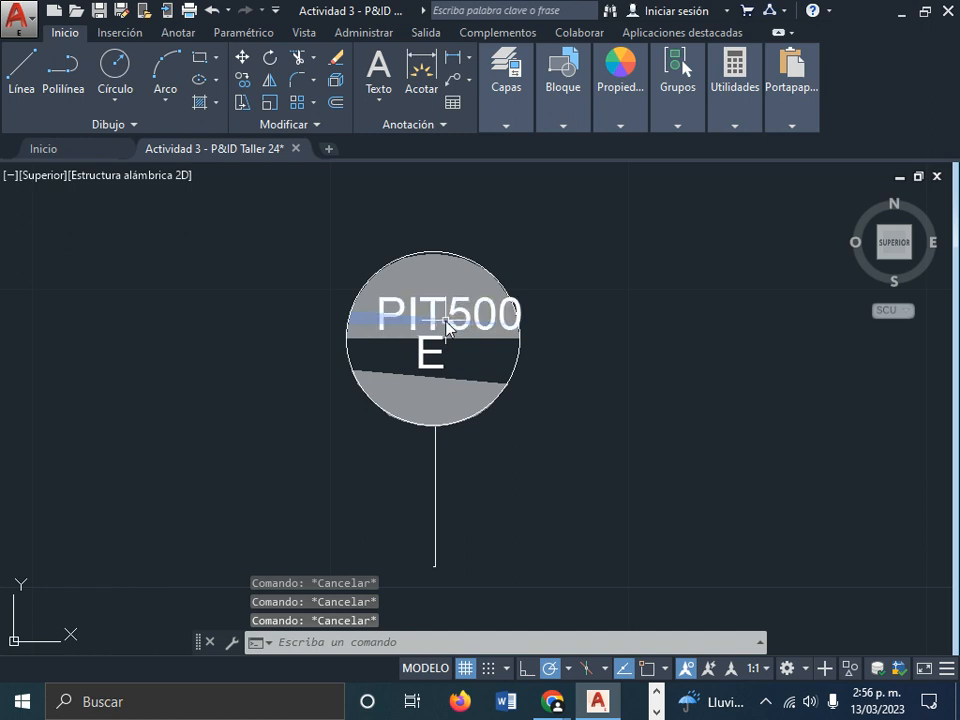
- Draw a circle with a radius of about 4.93 in the empty area below and to the right of the copied PIT500E bubble
{"action": "scroll", "coordinate": [439, 326], "scroll_direction": "down", "scroll_amount": 5}
{"action": "scroll", "coordinate": [456, 321], "scroll_direction": "up", "scroll_amount": 5}
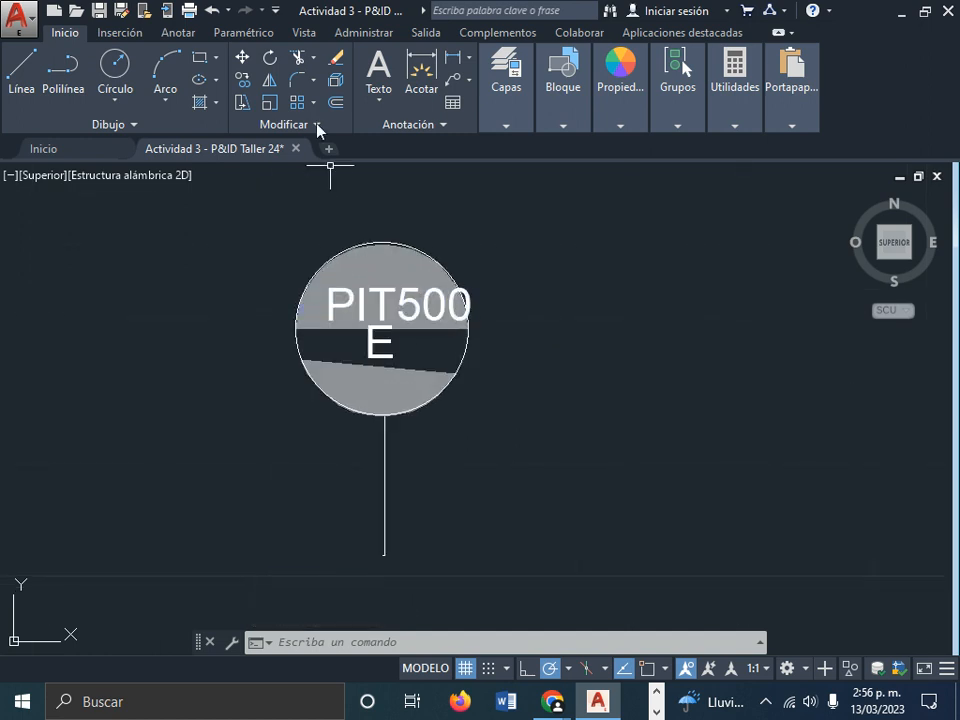
{"action": "left_click", "coordinate": [128, 34]}
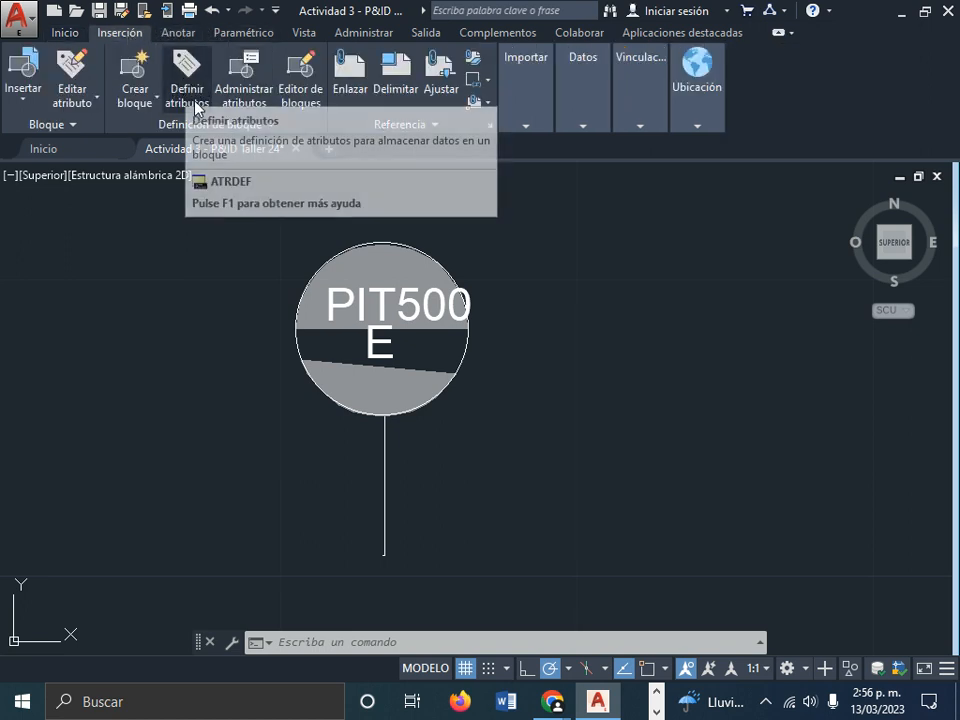
{"action": "left_click", "coordinate": [65, 32]}
{"action": "left_click", "coordinate": [117, 74]}
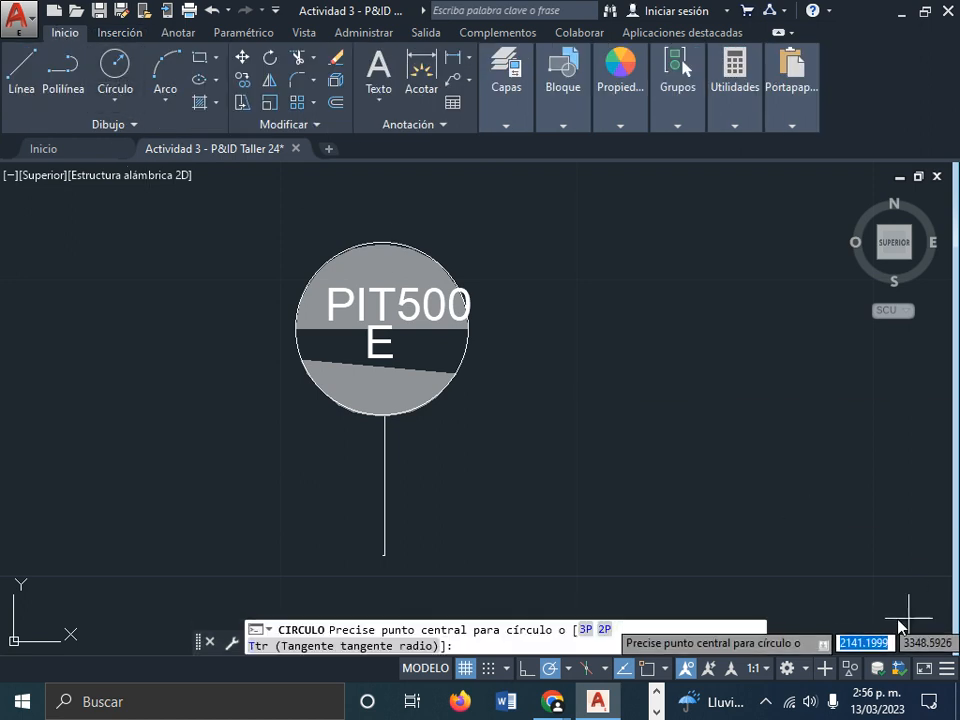
{"action": "left_click", "coordinate": [658, 557]}
{"action": "key", "text": "Escape"}
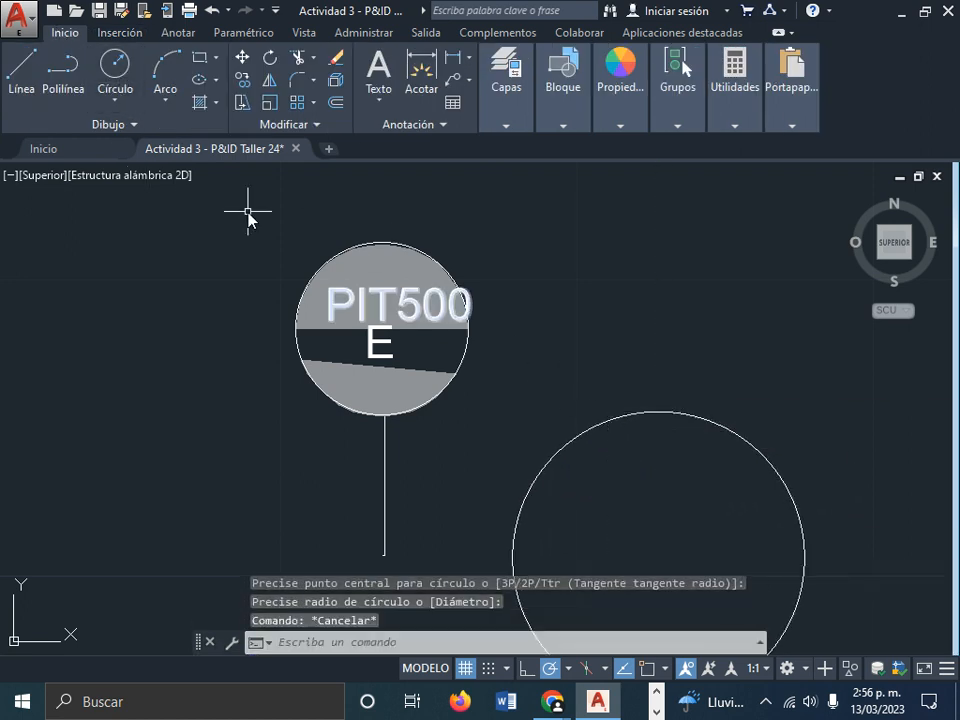
- Move the new circle by its center up beside the copied PIT500E bubble
{"action": "left_click", "coordinate": [602, 420]}
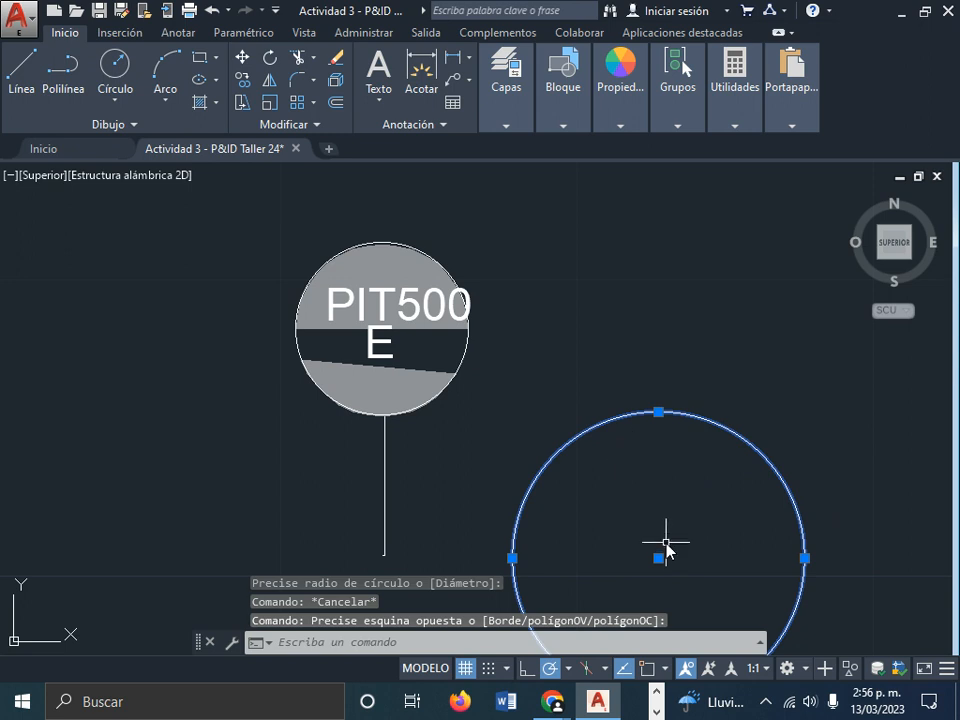
{"action": "left_click", "coordinate": [246, 59]}
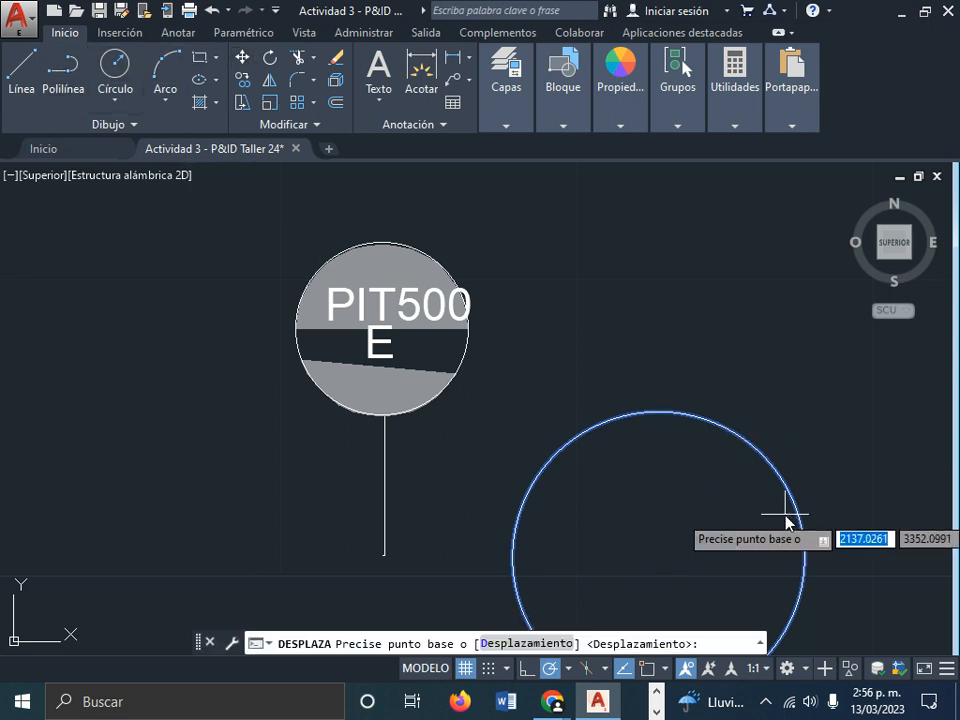
{"action": "left_click", "coordinate": [658, 557]}
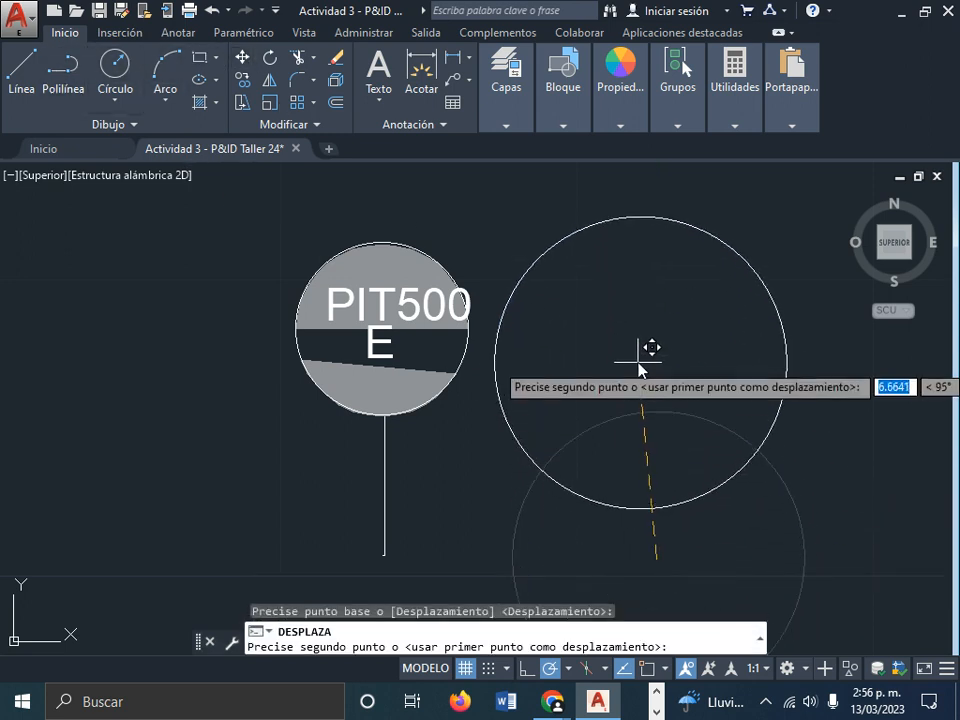
{"action": "left_click", "coordinate": [638, 354]}
- Shrink the new circle by stretching its right quadrant inward along the horizontal
{"action": "left_click", "coordinate": [692, 421]}
{"action": "left_click", "coordinate": [784, 353]}
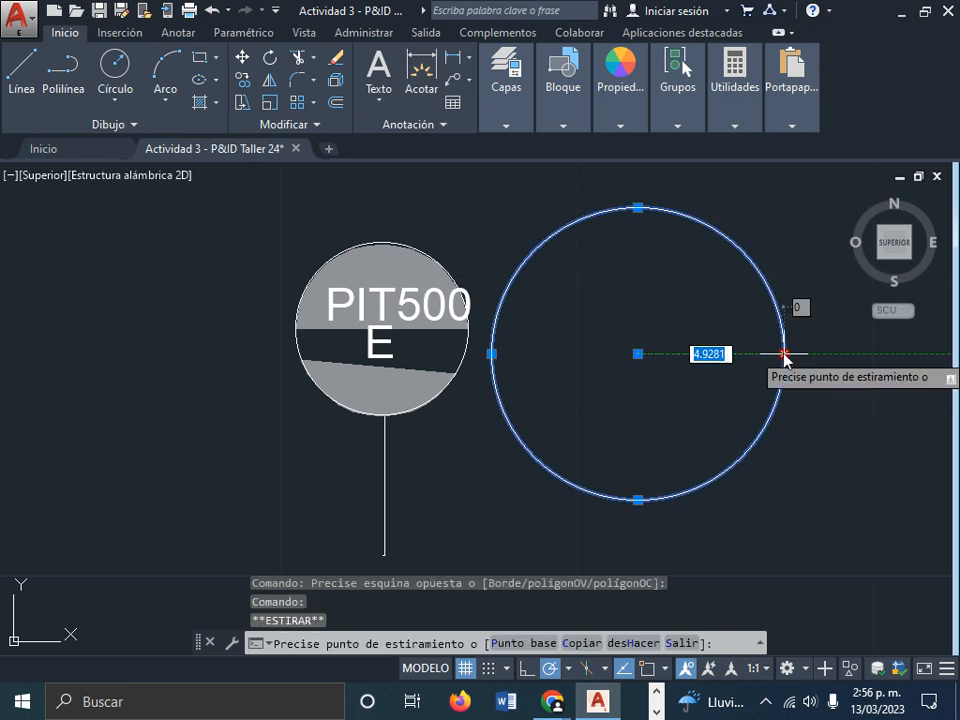
{"action": "left_click", "coordinate": [741, 353]}
- Draw a vertical stem line straight down from the new circle's bottom quadrant
{"action": "left_click", "coordinate": [22, 68]}
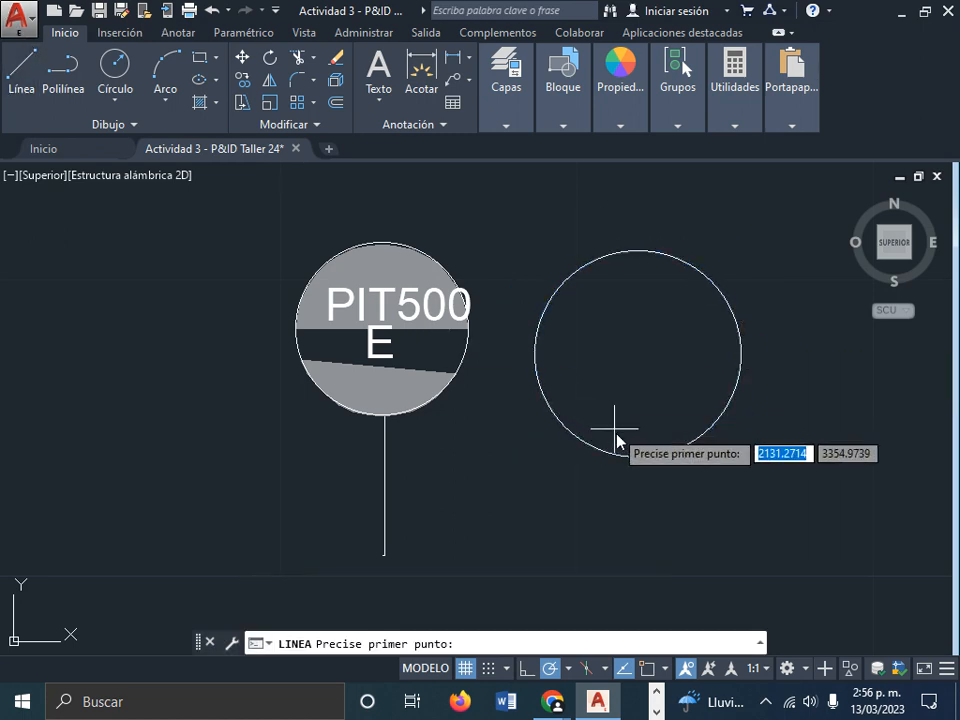
{"action": "right_click", "coordinate": [643, 456], "text": "shift"}
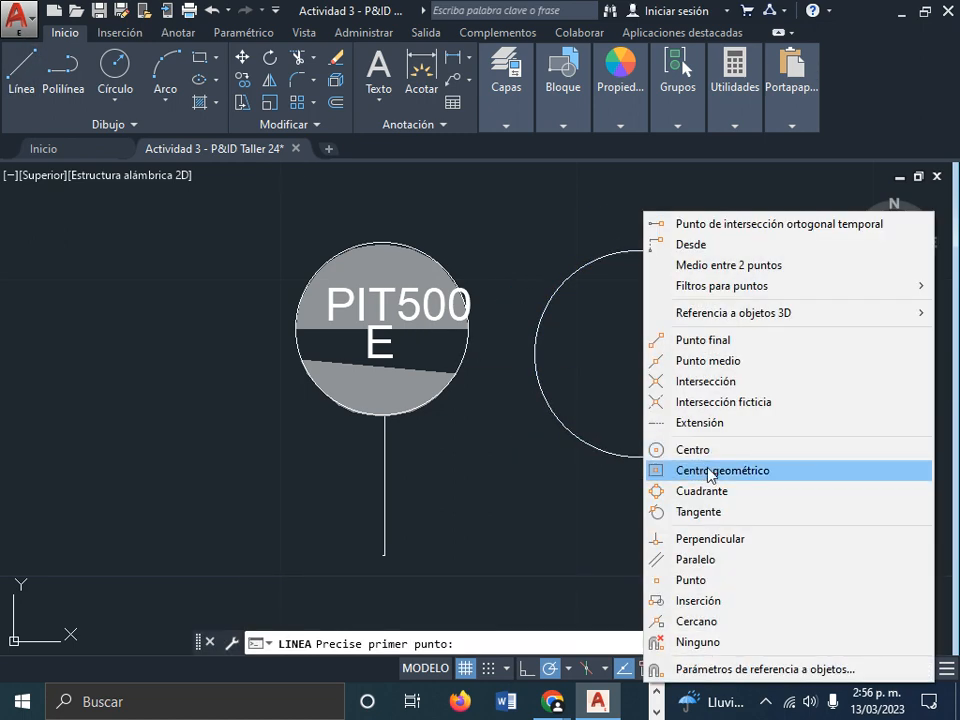
{"action": "left_click", "coordinate": [718, 491]}
{"action": "left_click", "coordinate": [638, 456]}
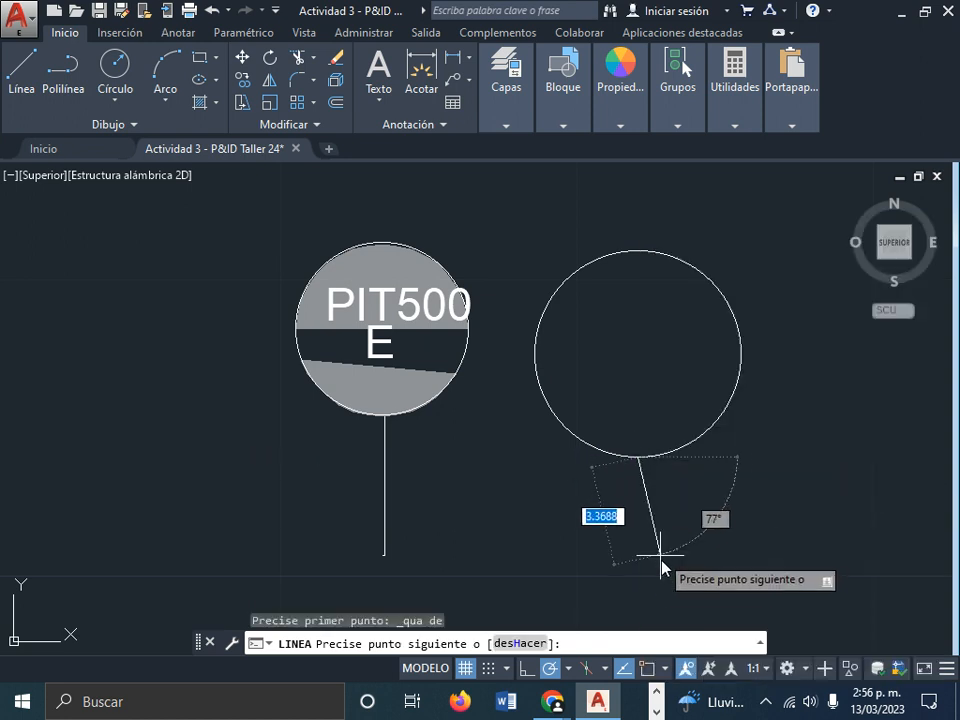
{"action": "left_click", "coordinate": [638, 575]}
{"action": "key", "text": "Escape"}
- Shrink the new circle further by stretching its top quadrant inward, matching the size of the PIT500E bubble
{"action": "left_click", "coordinate": [754, 405]}
{"action": "left_click", "coordinate": [719, 357]}
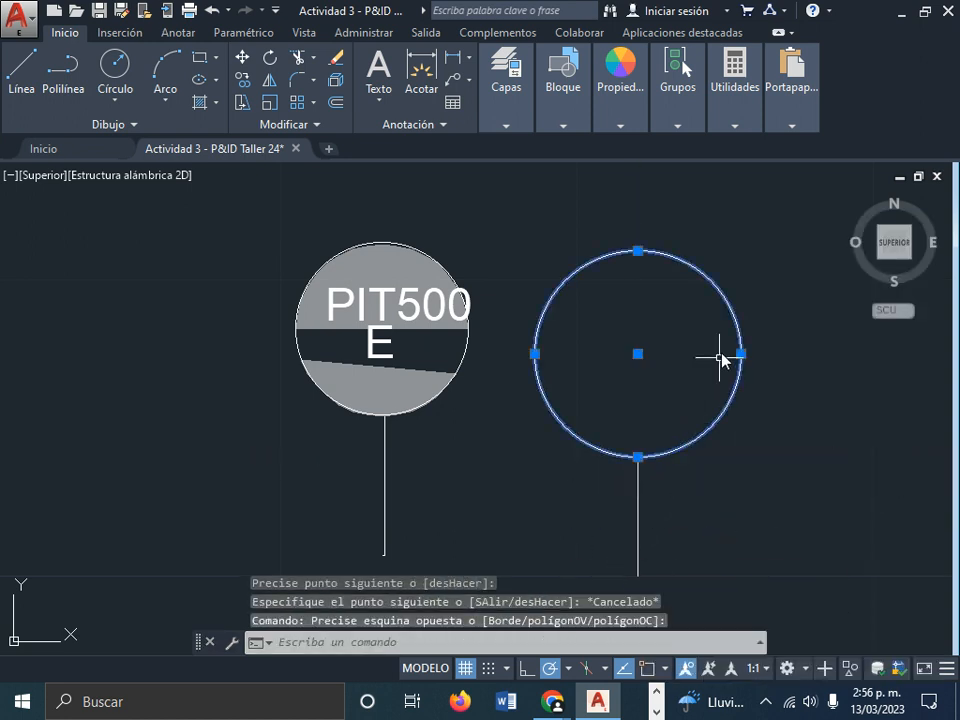
{"action": "left_click", "coordinate": [638, 251]}
{"action": "left_click", "coordinate": [638, 268]}
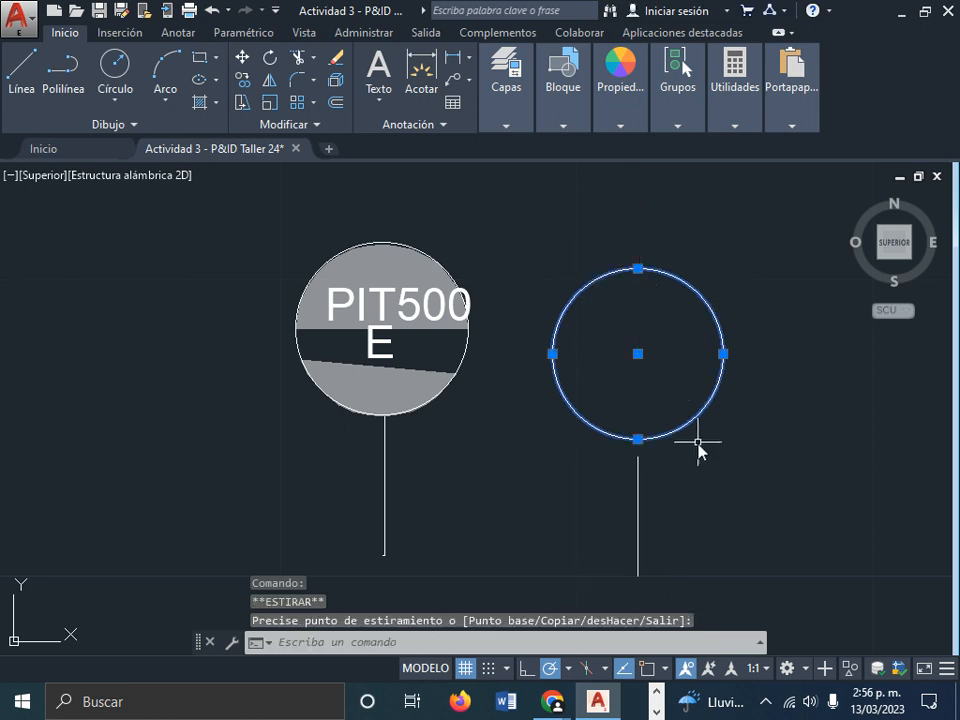
{"action": "key", "text": "Escape"}
- Stretch the upper end of the new stem line to the circle's bottom quadrant
{"action": "left_click", "coordinate": [658, 468]}
{"action": "left_click", "coordinate": [596, 480]}
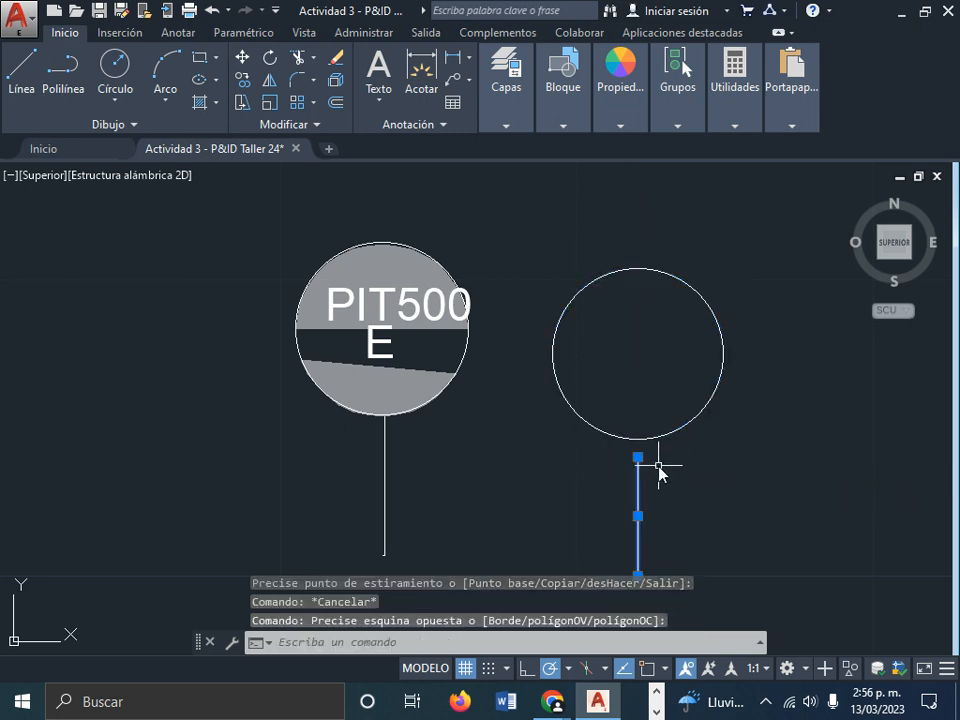
{"action": "left_click", "coordinate": [638, 457]}
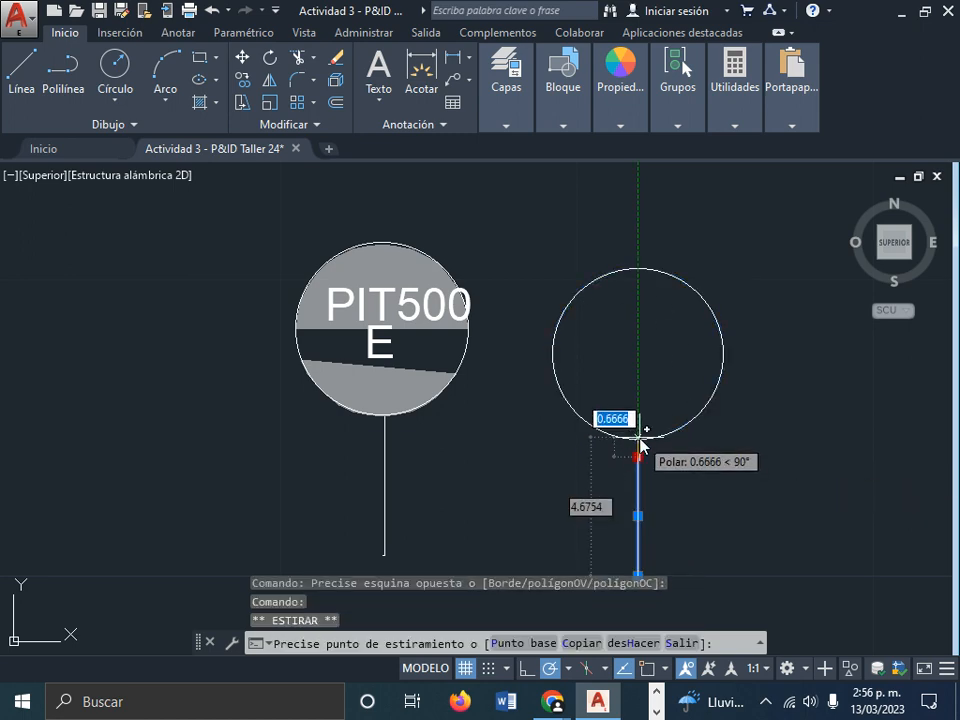
{"action": "right_click", "coordinate": [639, 452], "text": "shift"}
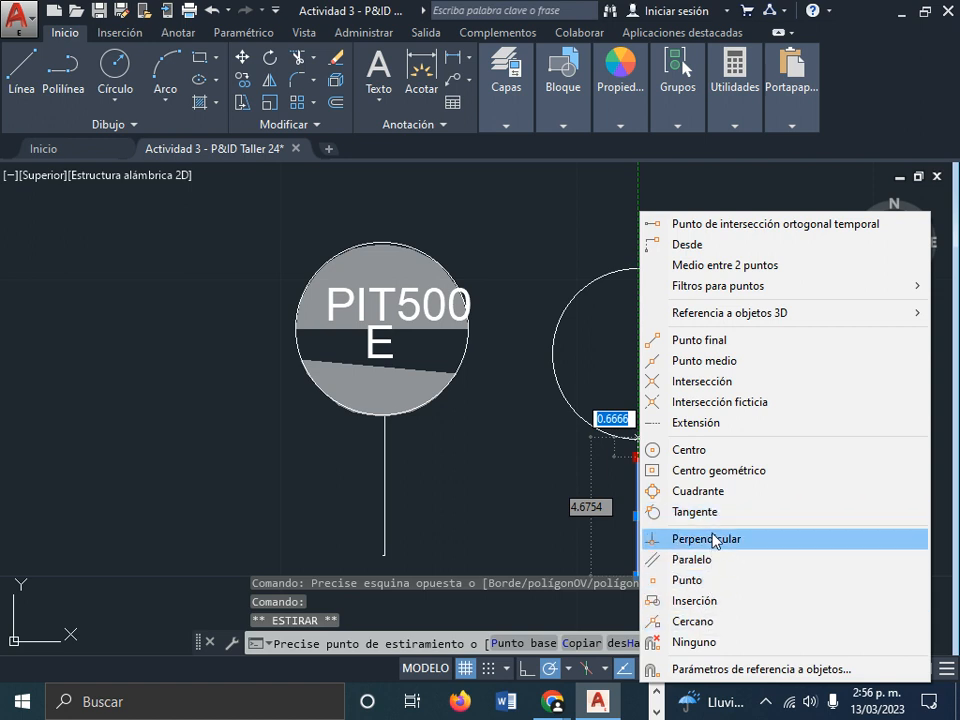
{"action": "left_click", "coordinate": [707, 491]}
{"action": "left_click", "coordinate": [638, 439]}
{"action": "key", "text": "Escape"}
{"action": "key", "text": "Escape"}
{"action": "key", "text": "Escape"}
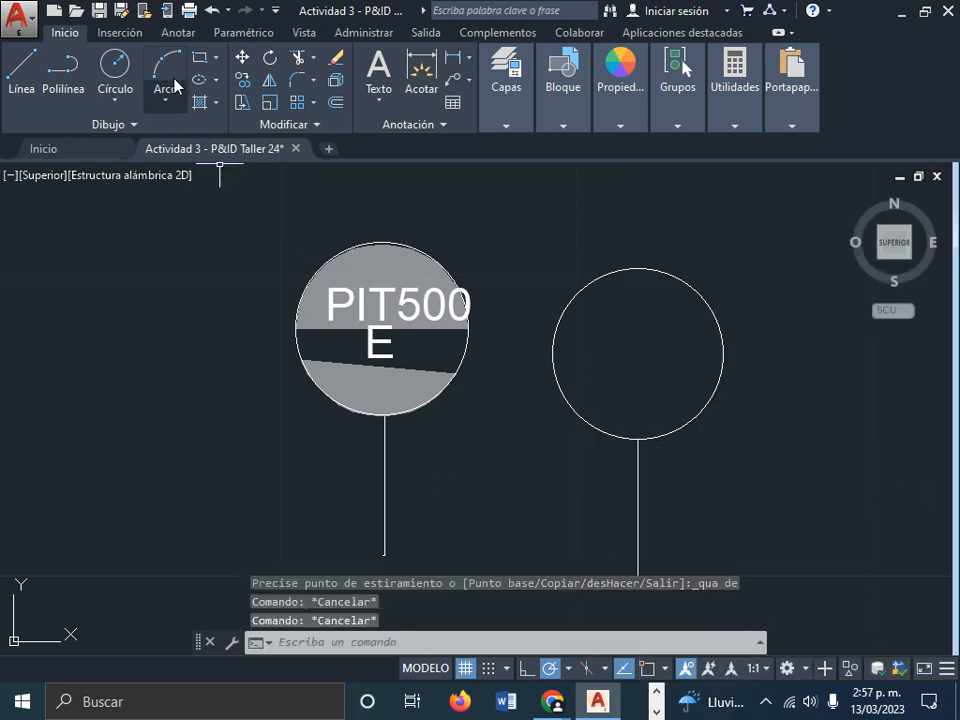
- Move the new circle and stem straight up so they line up with the copied PIT500E symbol
{"action": "left_click", "coordinate": [242, 57]}
{"action": "left_click", "coordinate": [772, 447]}
{"action": "left_click", "coordinate": [591, 362]}
{"action": "key", "text": "Return"}
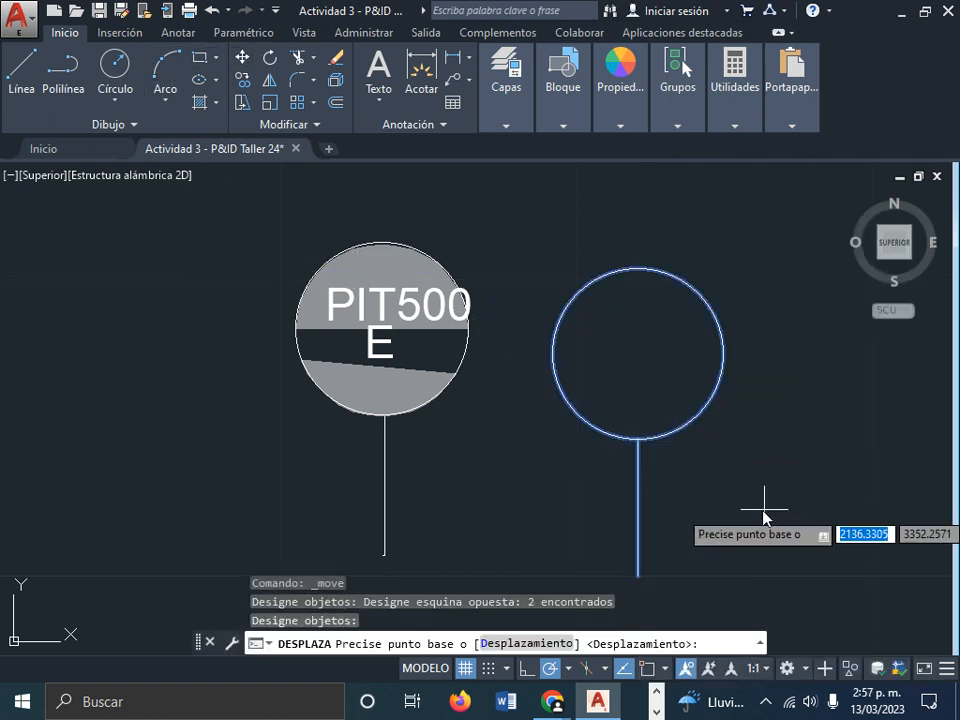
{"action": "left_click", "coordinate": [720, 468]}
{"action": "left_click", "coordinate": [720, 446]}
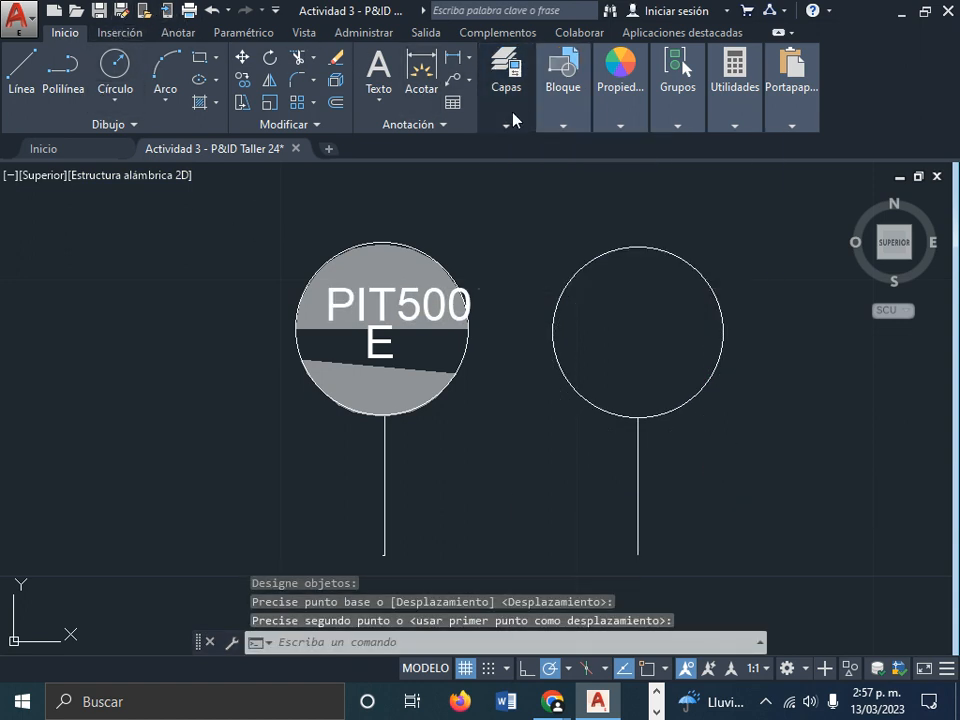
- Make Texto the current layer
{"action": "mouse_move", "coordinate": [521, 121]}
{"action": "left_click", "coordinate": [648, 150]}
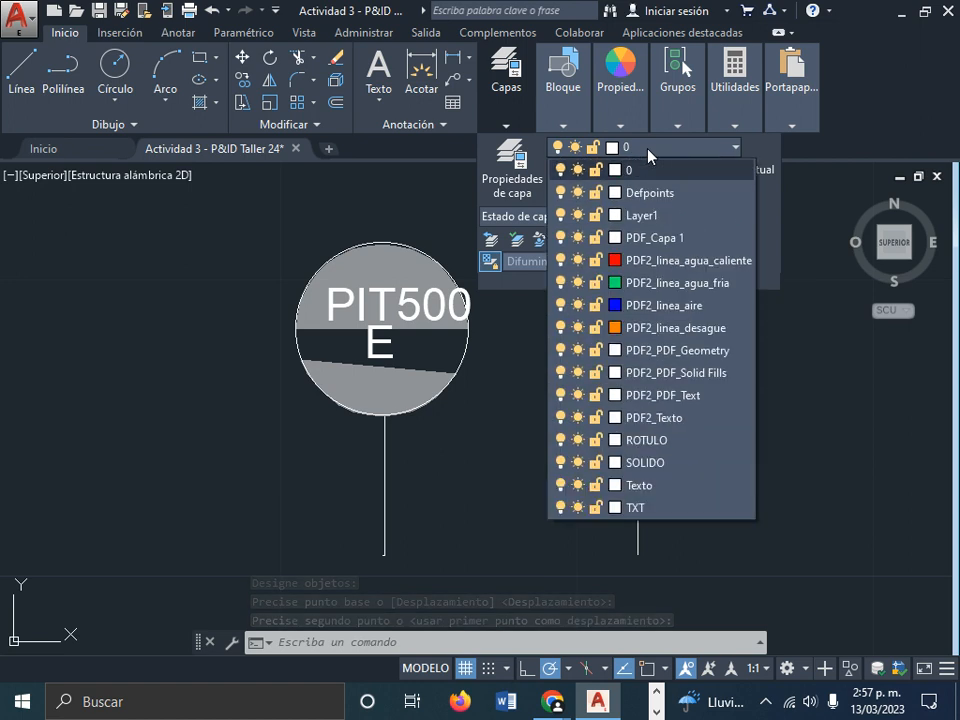
{"action": "left_click", "coordinate": [665, 485]}
{"action": "left_click", "coordinate": [671, 456]}
{"action": "left_click", "coordinate": [587, 214]}
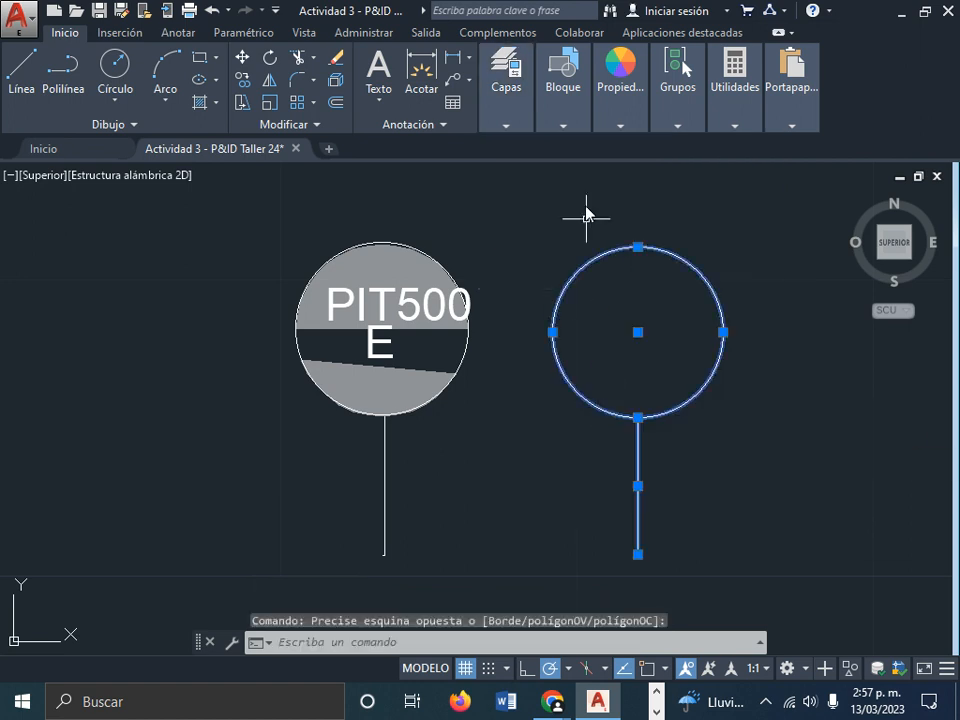
{"action": "mouse_move", "coordinate": [548, 126]}
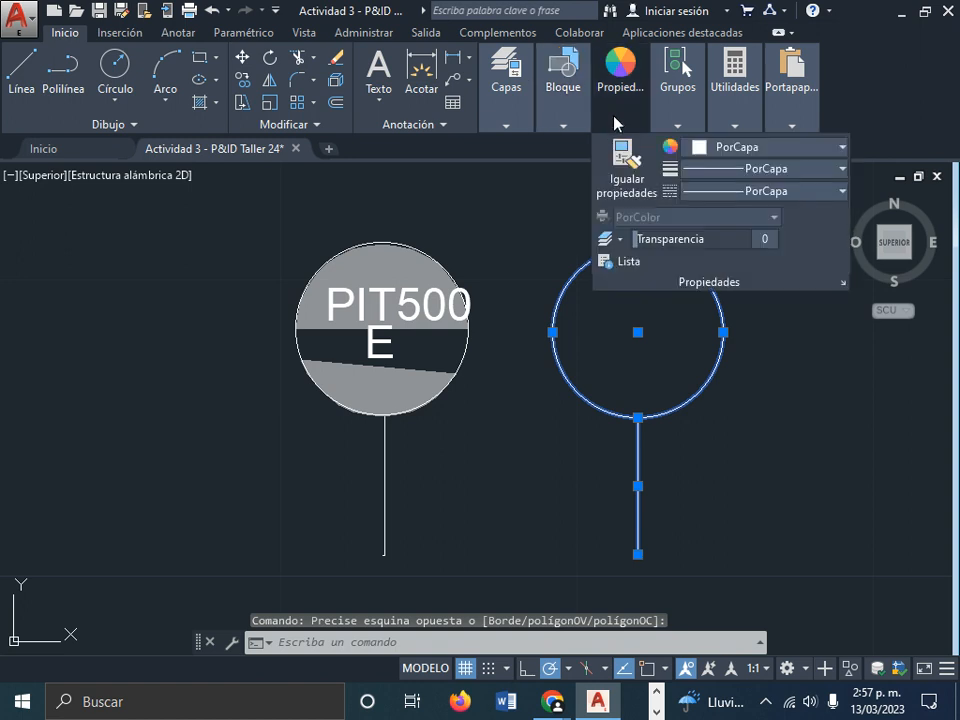
{"action": "mouse_move", "coordinate": [748, 143]}
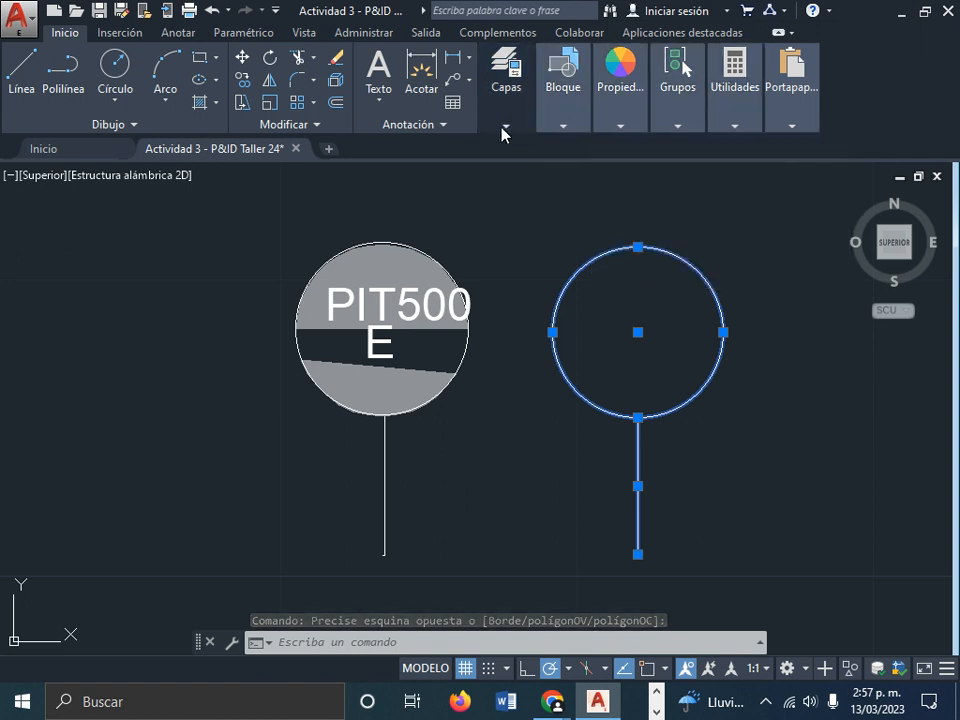
{"action": "mouse_move", "coordinate": [513, 137]}
{"action": "left_click", "coordinate": [646, 149]}
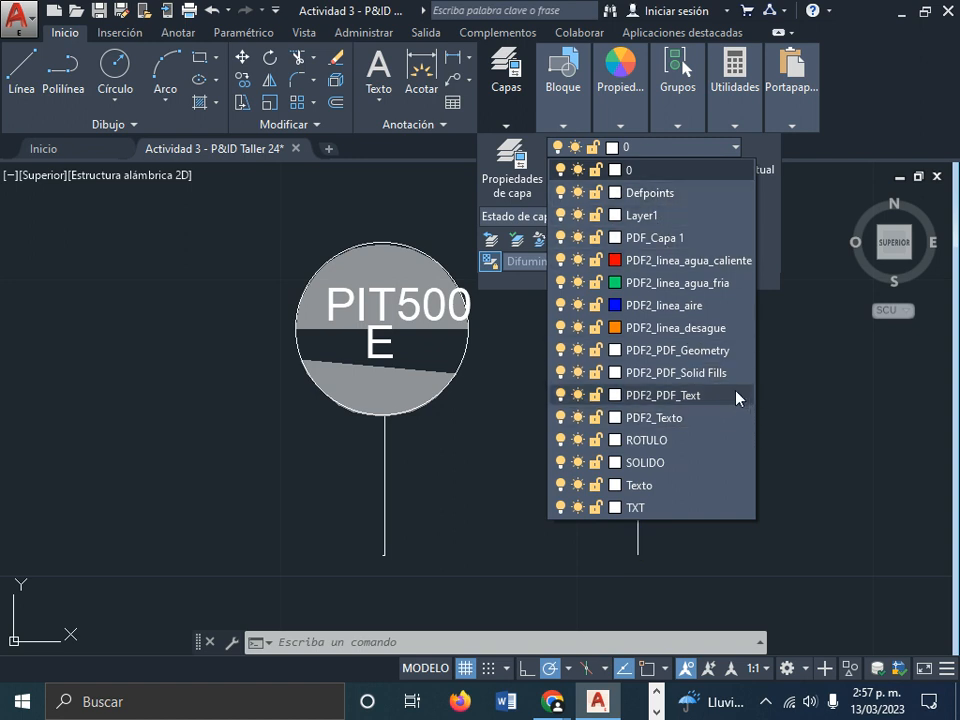
- Create a new layer named Instrumentos in the layer properties manager and close the manager
{"action": "left_click", "coordinate": [494, 175]}
{"action": "left_click", "coordinate": [502, 178]}
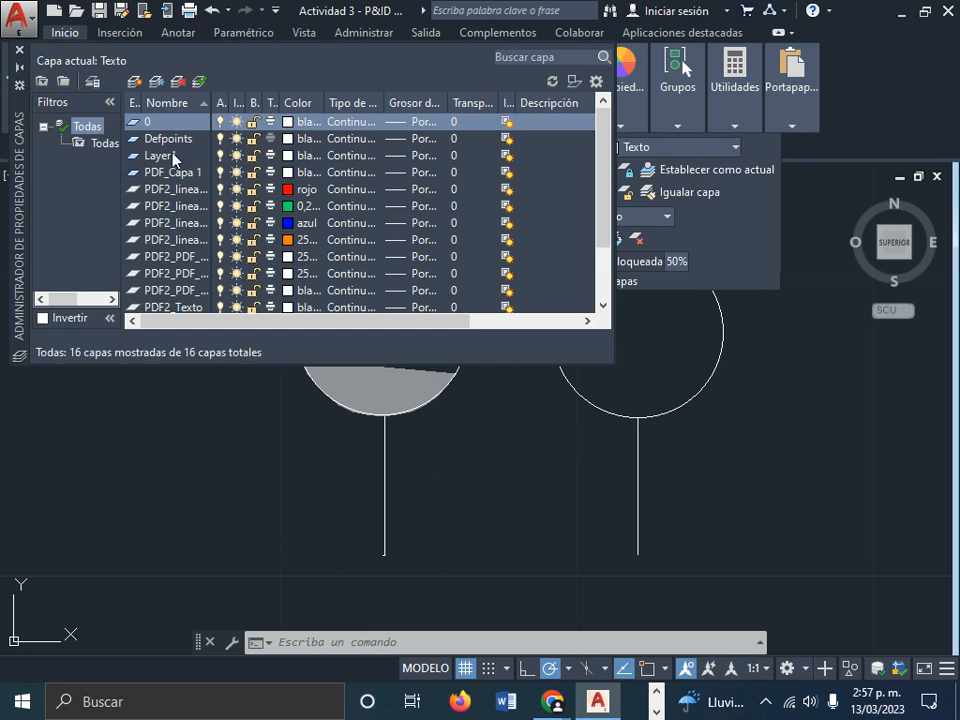
{"action": "left_click_drag", "start_coordinate": [27, 135], "coordinate": [59, 214]}
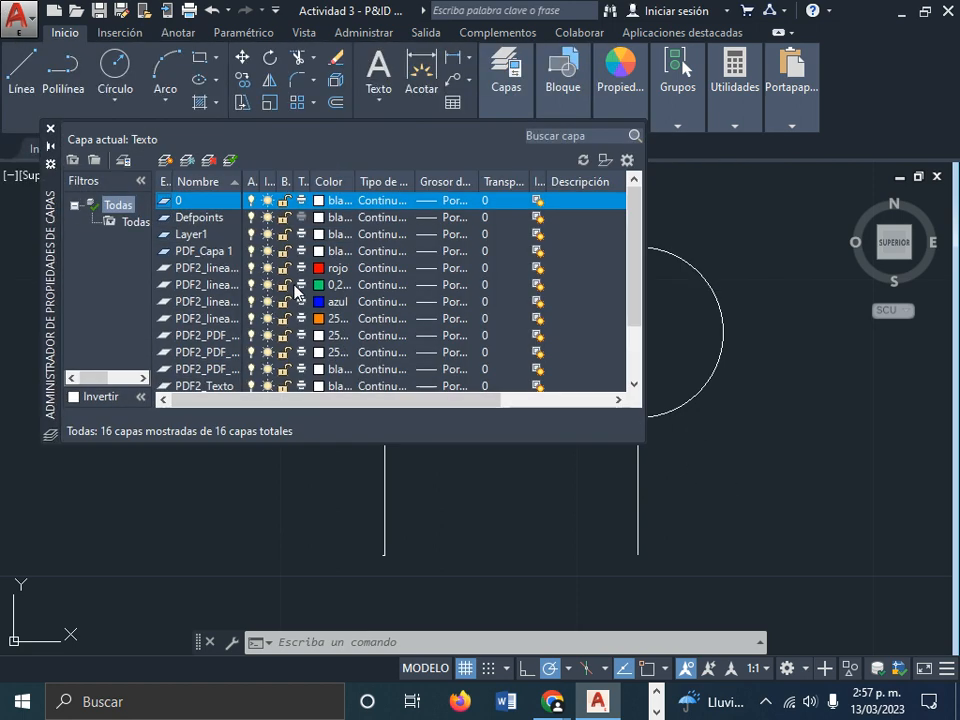
{"action": "left_click_drag", "start_coordinate": [263, 189], "coordinate": [290, 189]}
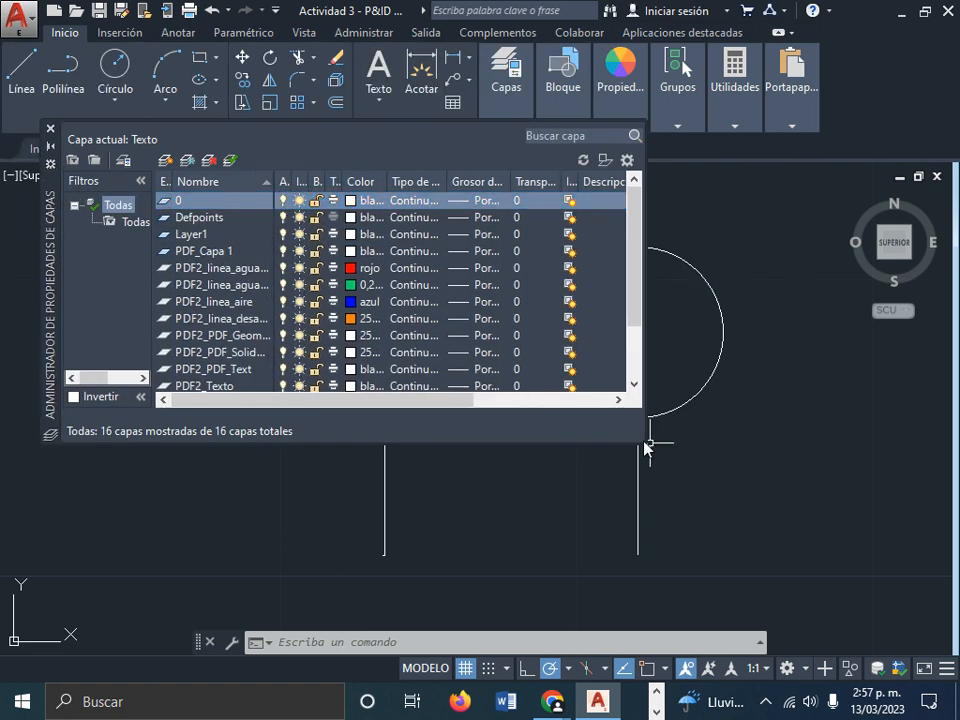
{"action": "left_click_drag", "start_coordinate": [647, 450], "coordinate": [745, 528]}
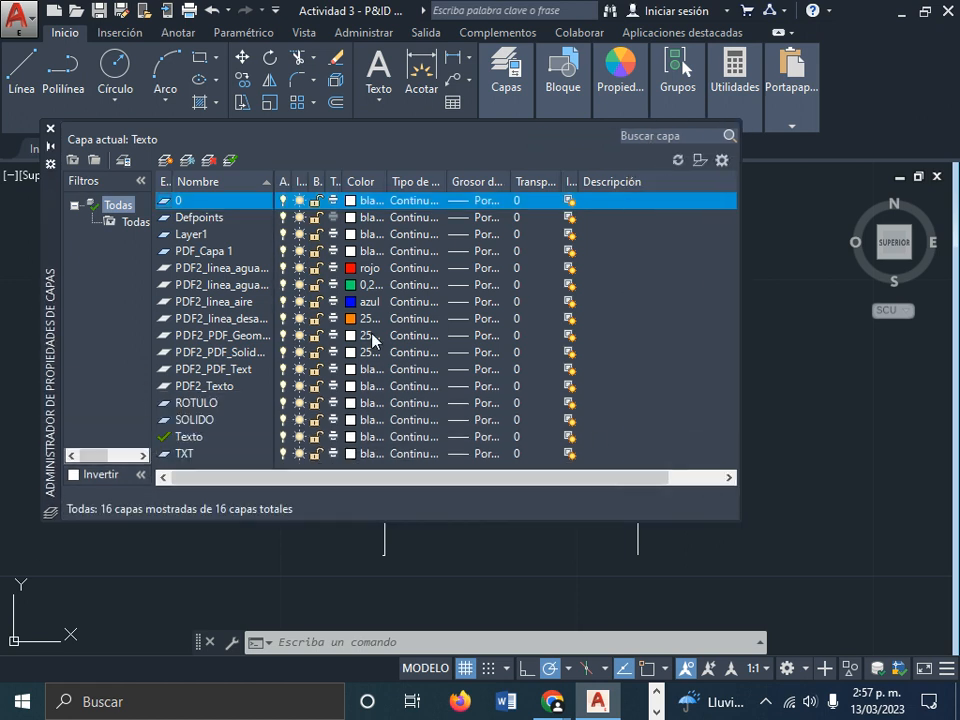
{"action": "left_click", "coordinate": [163, 161]}
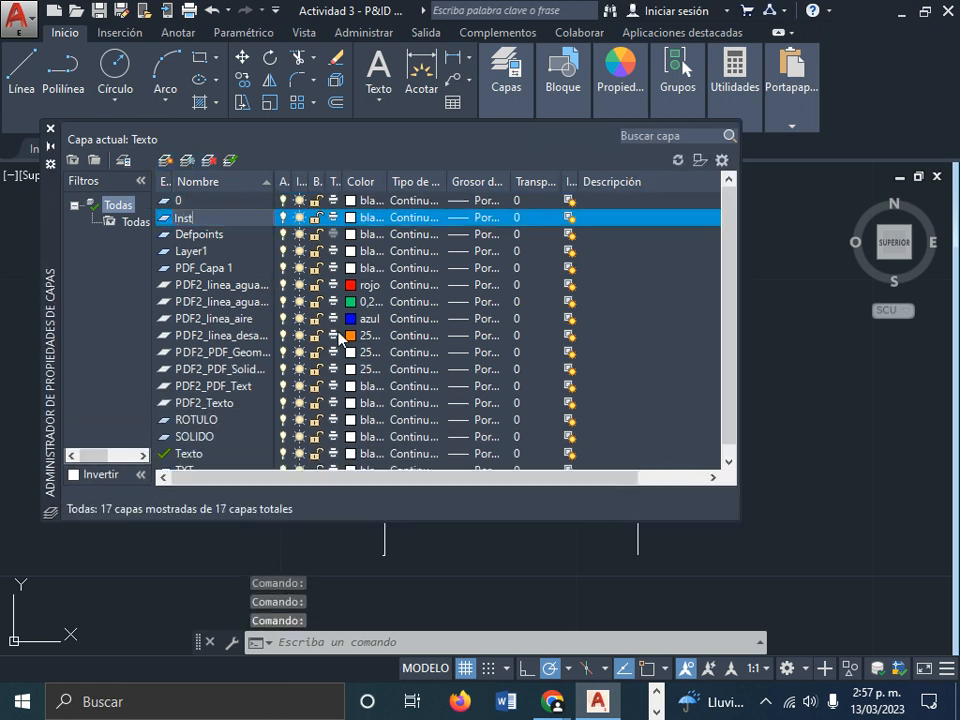
{"action": "type", "text": "Instrumentos"}
{"action": "key", "text": "Return"}
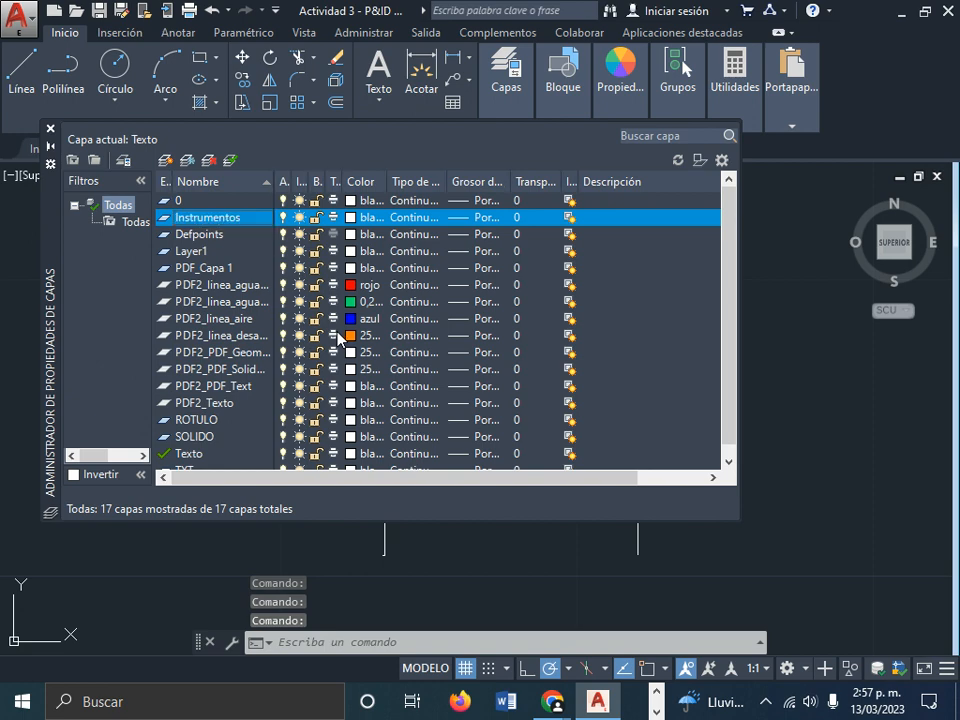
{"action": "left_click", "coordinate": [51, 129]}
- Assign the new circle and its stem line to the Instrumentos layer
{"action": "left_click", "coordinate": [741, 516]}
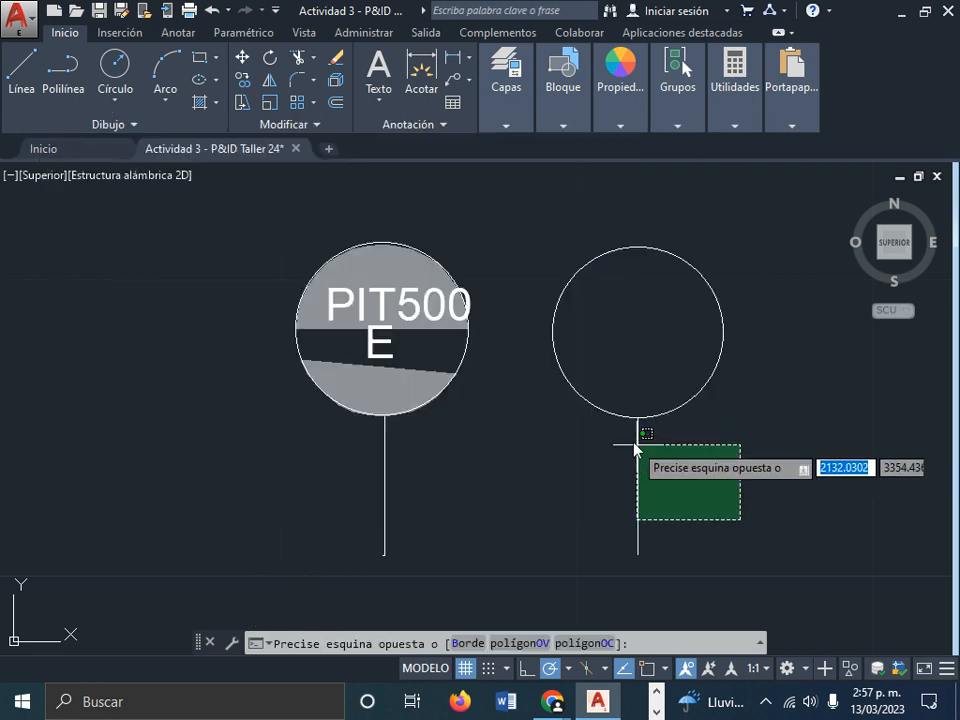
{"action": "left_click", "coordinate": [639, 439]}
{"action": "left_click", "coordinate": [626, 413]}
{"action": "left_click", "coordinate": [506, 124]}
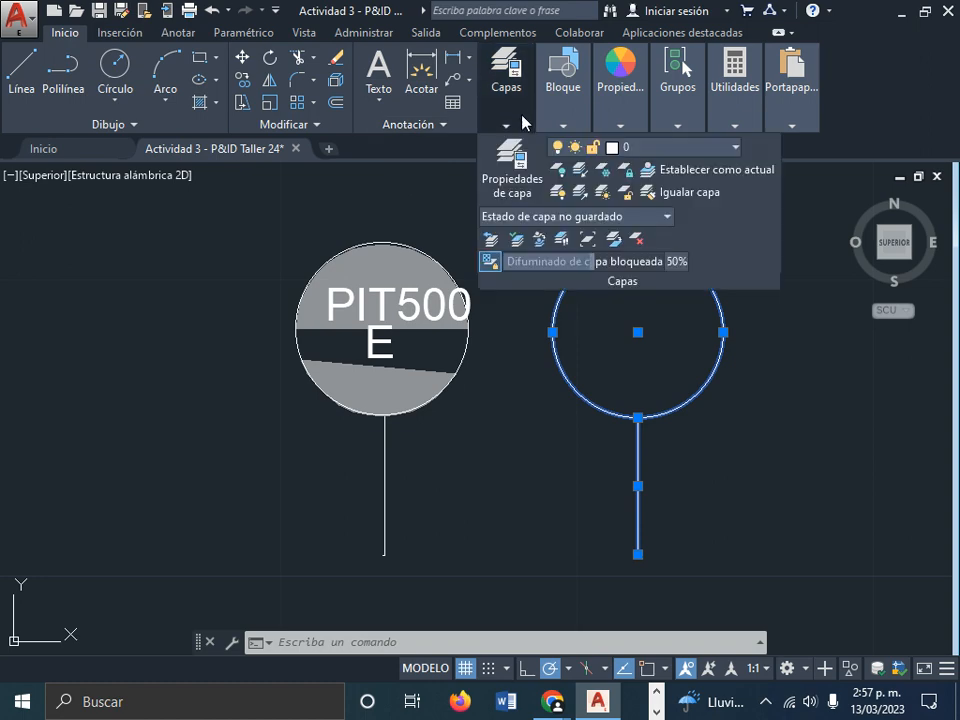
{"action": "left_click", "coordinate": [646, 150]}
{"action": "left_click", "coordinate": [700, 216]}
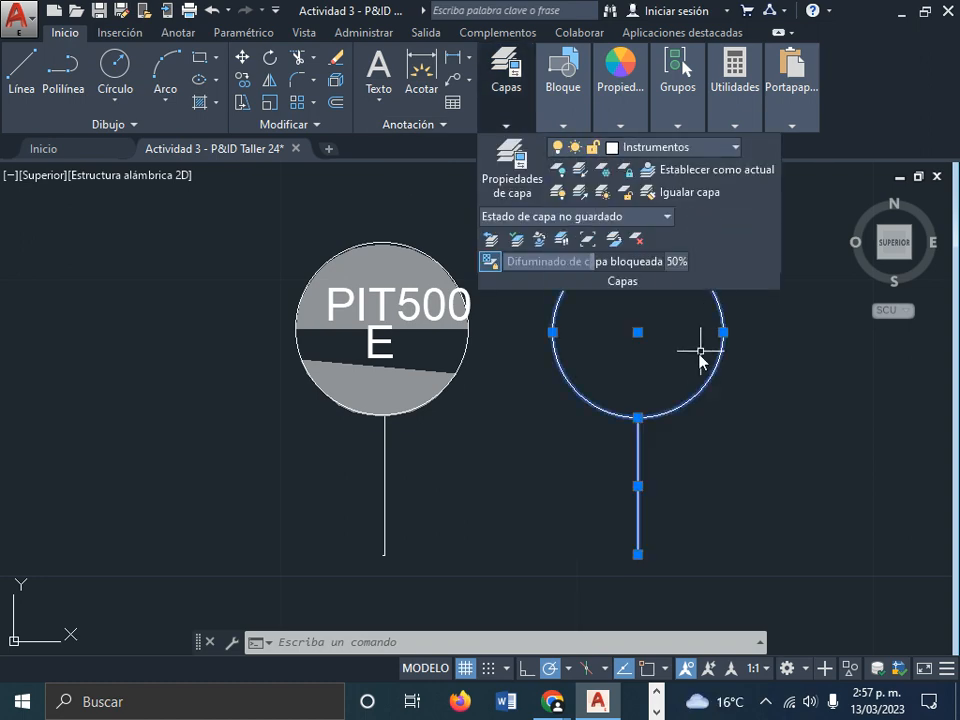
{"action": "key", "text": "Escape"}
- Select Texto again as the current layer and bring up the block and attribute tools
{"action": "left_click", "coordinate": [518, 120]}
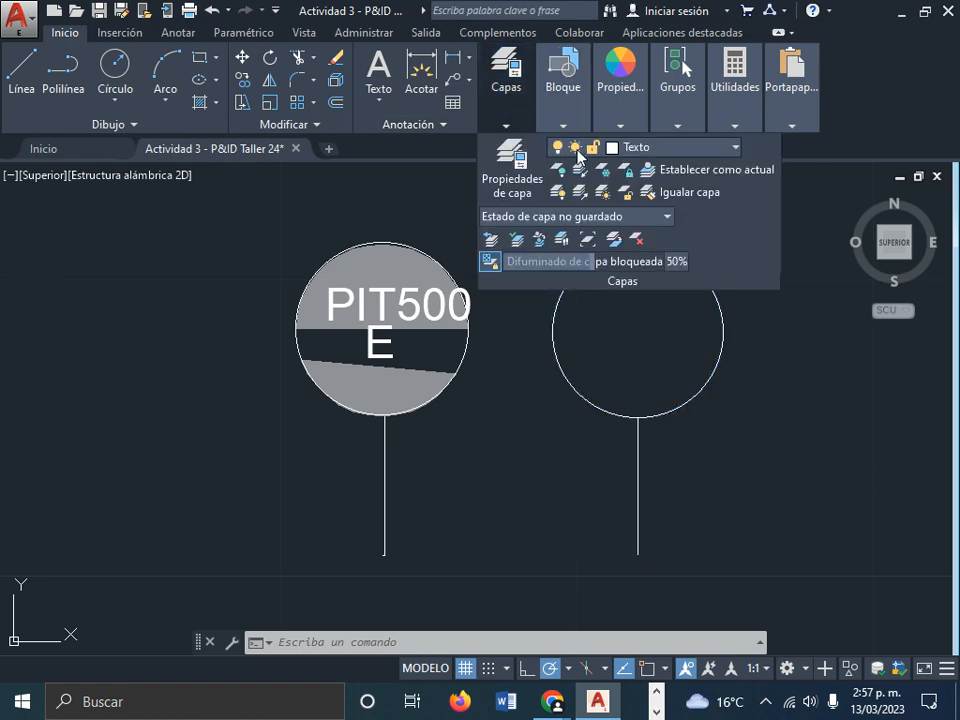
{"action": "left_click", "coordinate": [673, 150]}
{"action": "left_click", "coordinate": [660, 509]}
{"action": "left_click", "coordinate": [119, 32]}
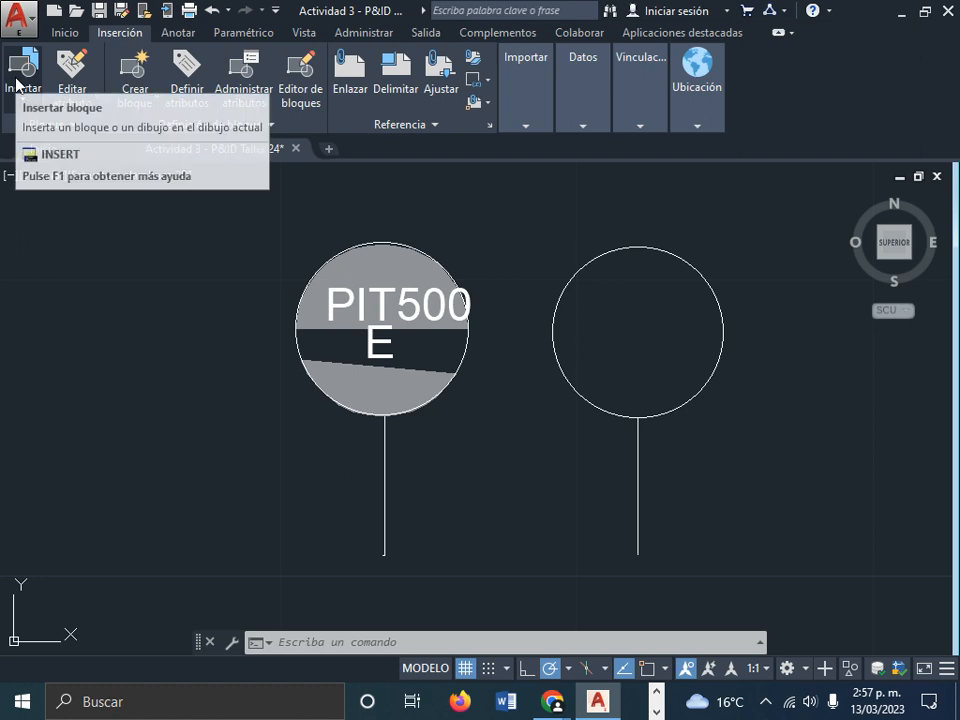
- Start a new attribute definition and review its identifier, prompt and default value fields
{"action": "left_click", "coordinate": [181, 97]}
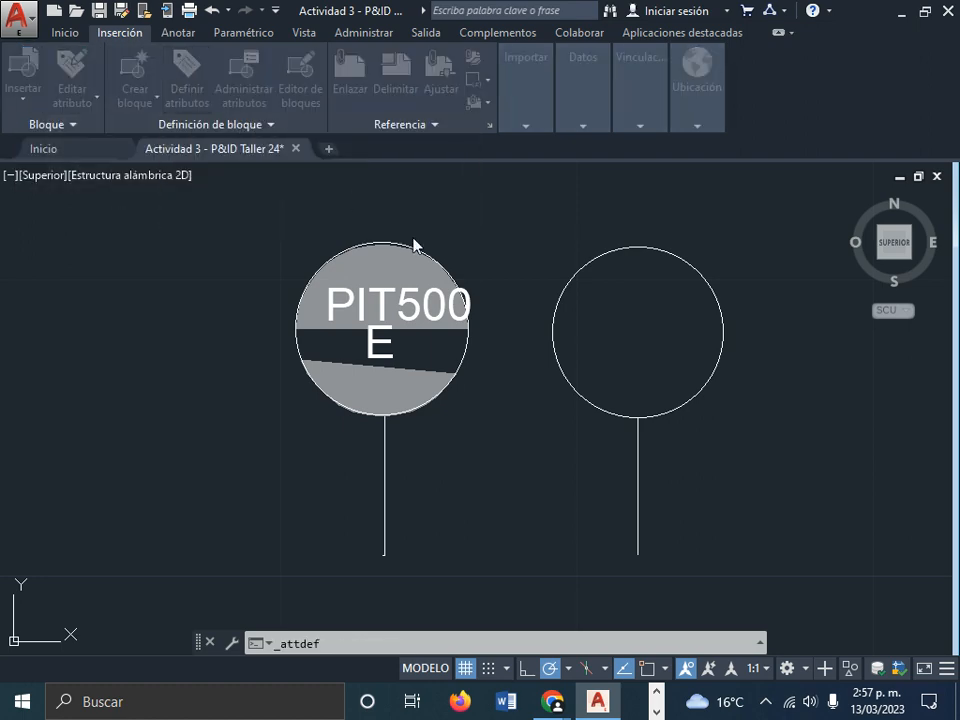
{"action": "left_click_drag", "start_coordinate": [480, 157], "coordinate": [296, 187]}
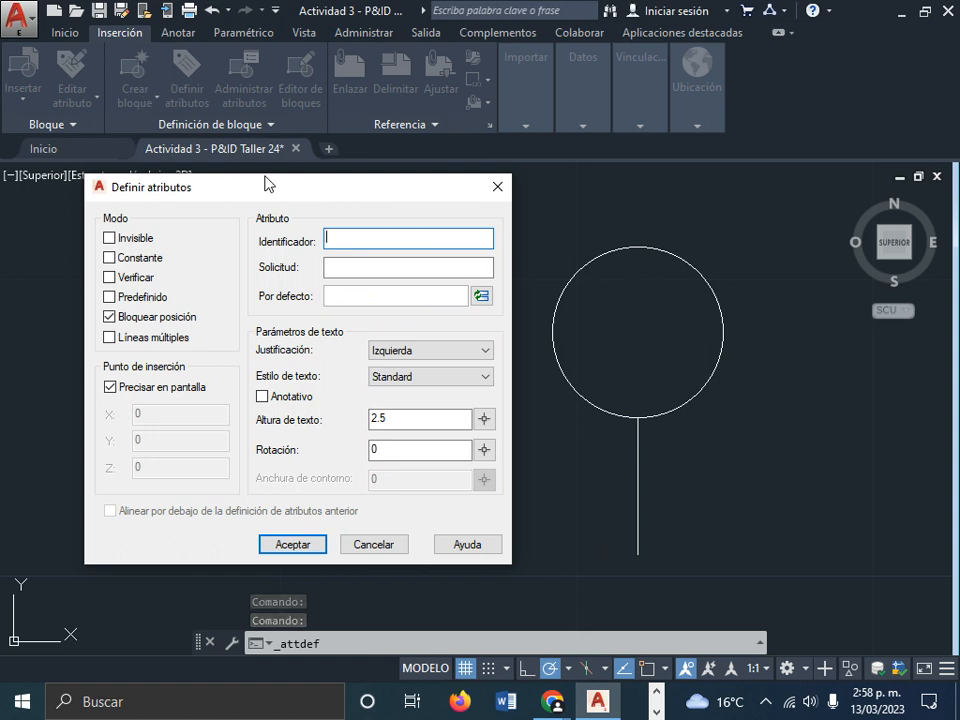
{"action": "left_click", "coordinate": [346, 267]}
{"action": "left_click", "coordinate": [344, 292]}
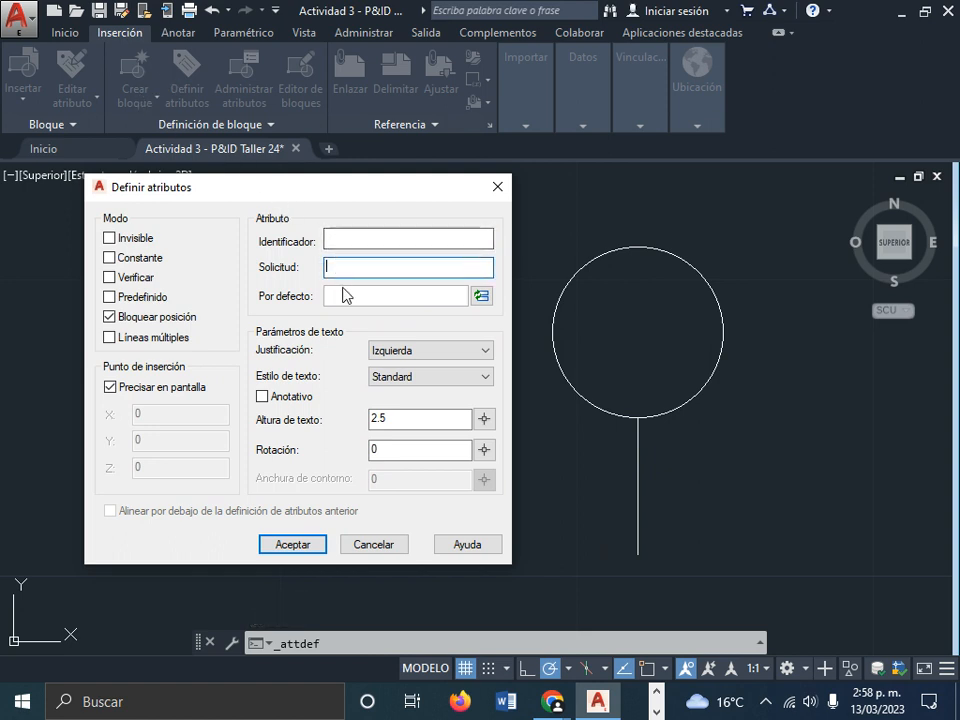
{"action": "left_click", "coordinate": [335, 236]}
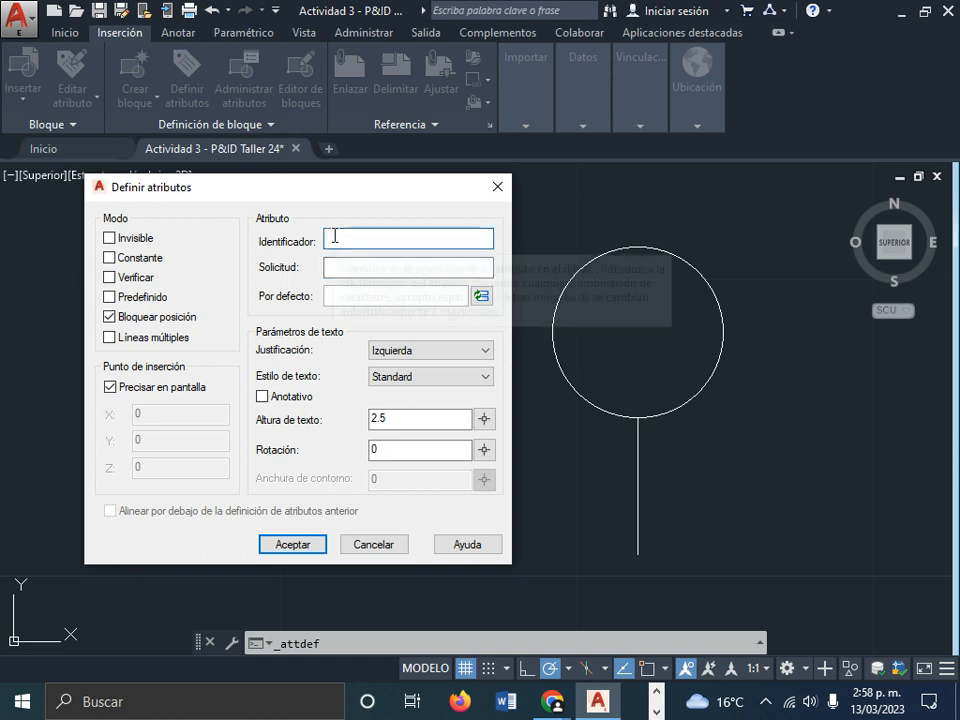
{"action": "mouse_move", "coordinate": [346, 270]}
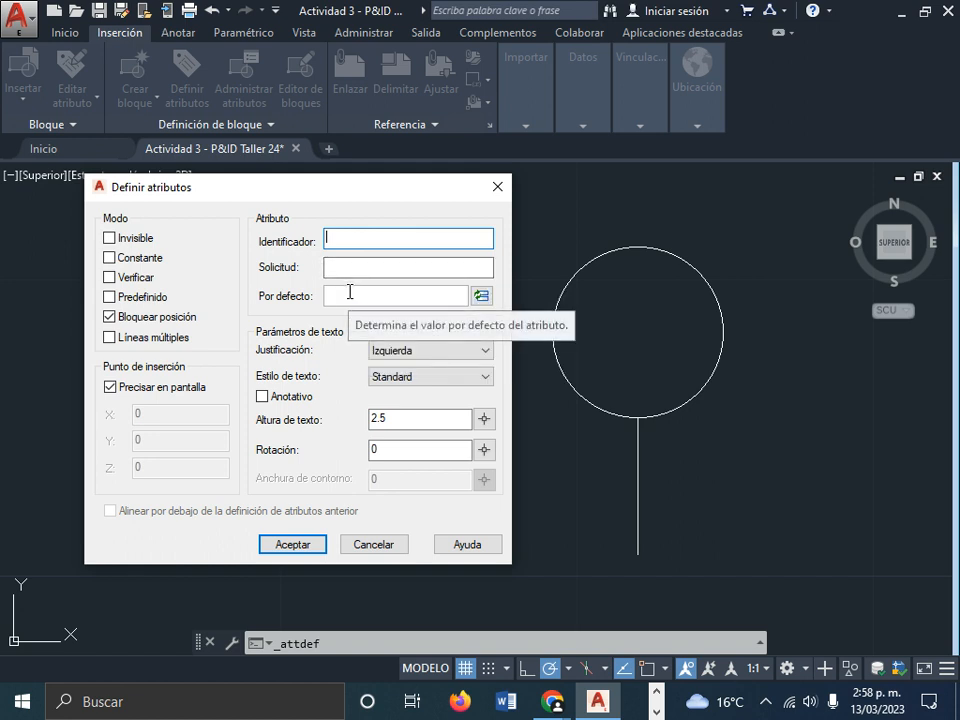
- Examine the fields available for the attribute's default value, such as Autor, Comentarios, Escala de trazado and Fecha, without inserting one
{"action": "left_click", "coordinate": [482, 296]}
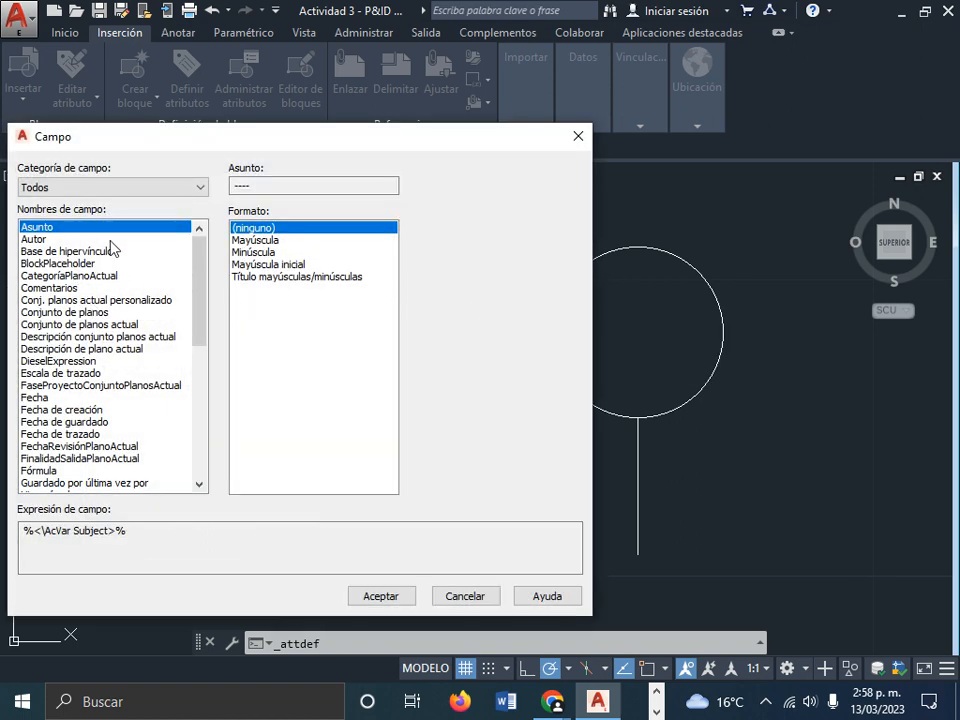
{"action": "left_click", "coordinate": [45, 240]}
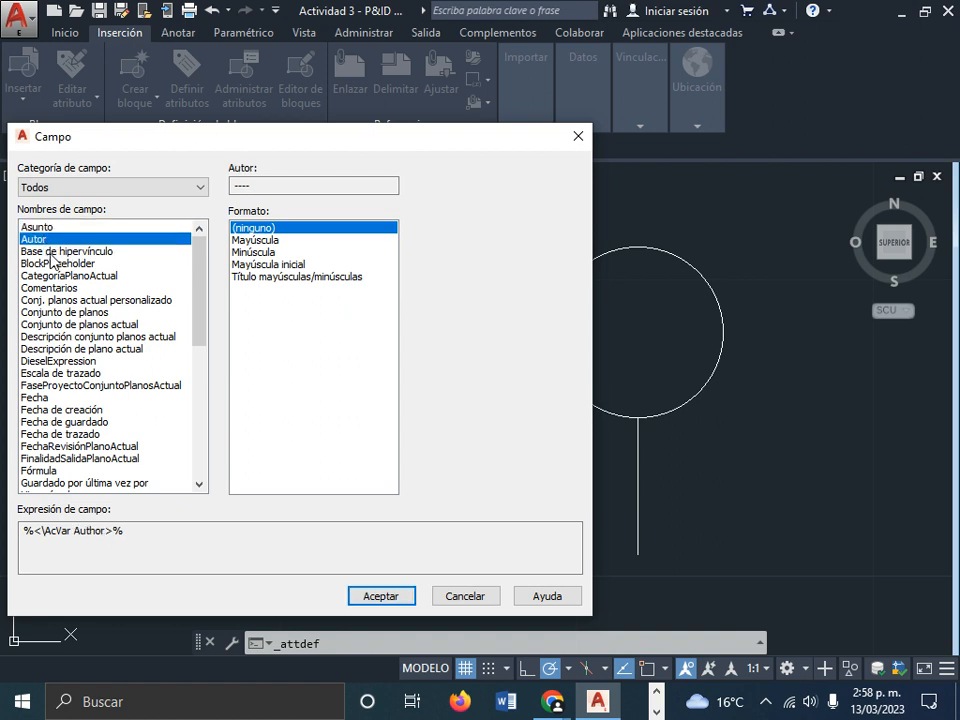
{"action": "left_click", "coordinate": [58, 289]}
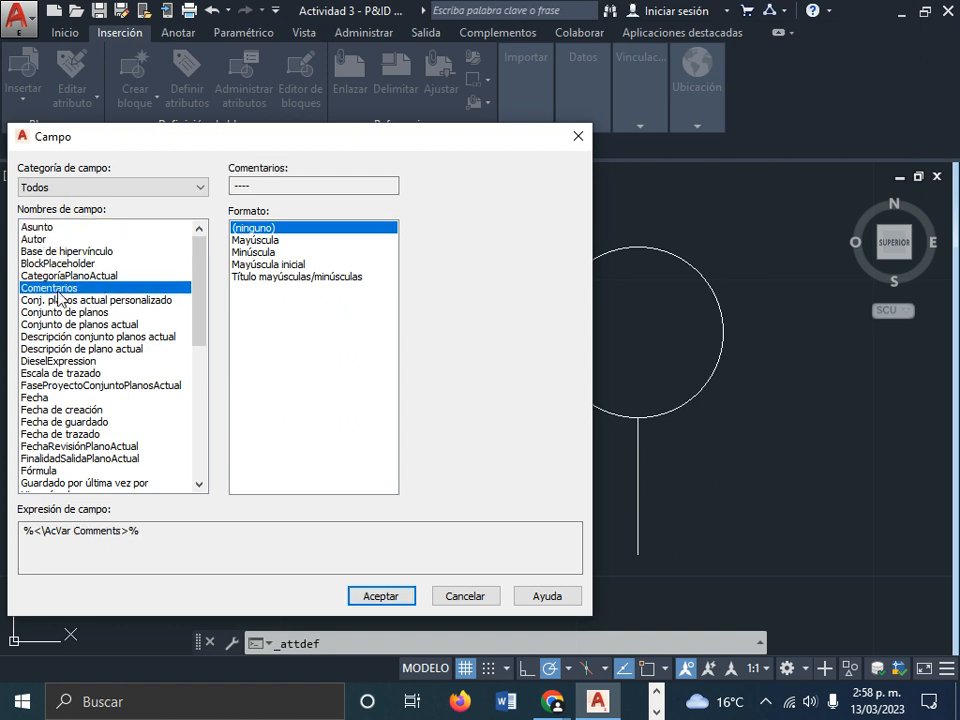
{"action": "left_click", "coordinate": [52, 374]}
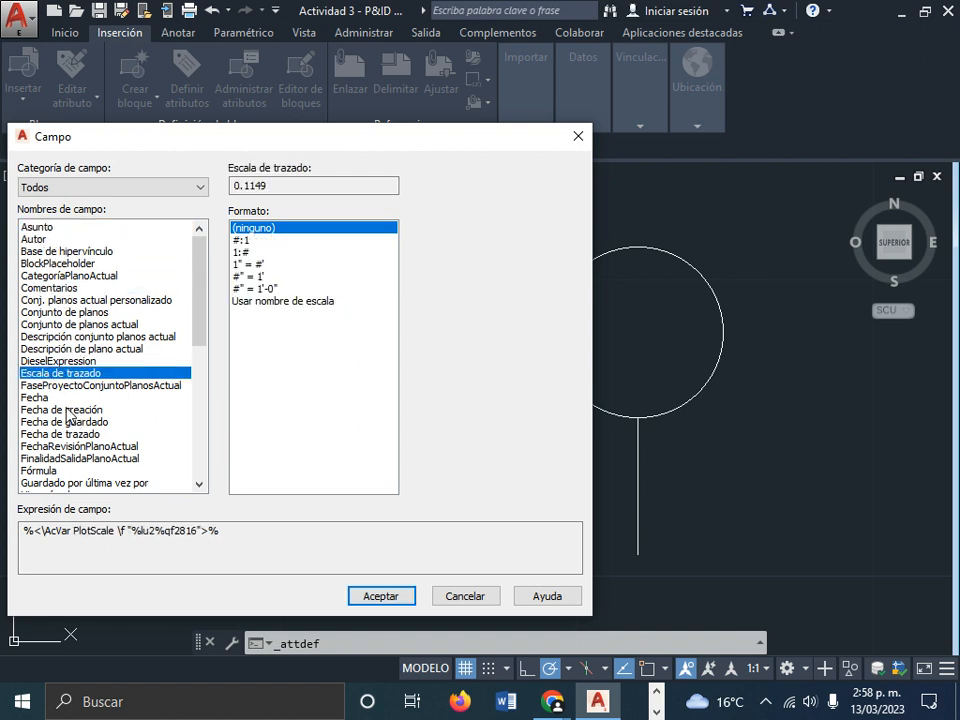
{"action": "left_click", "coordinate": [44, 399]}
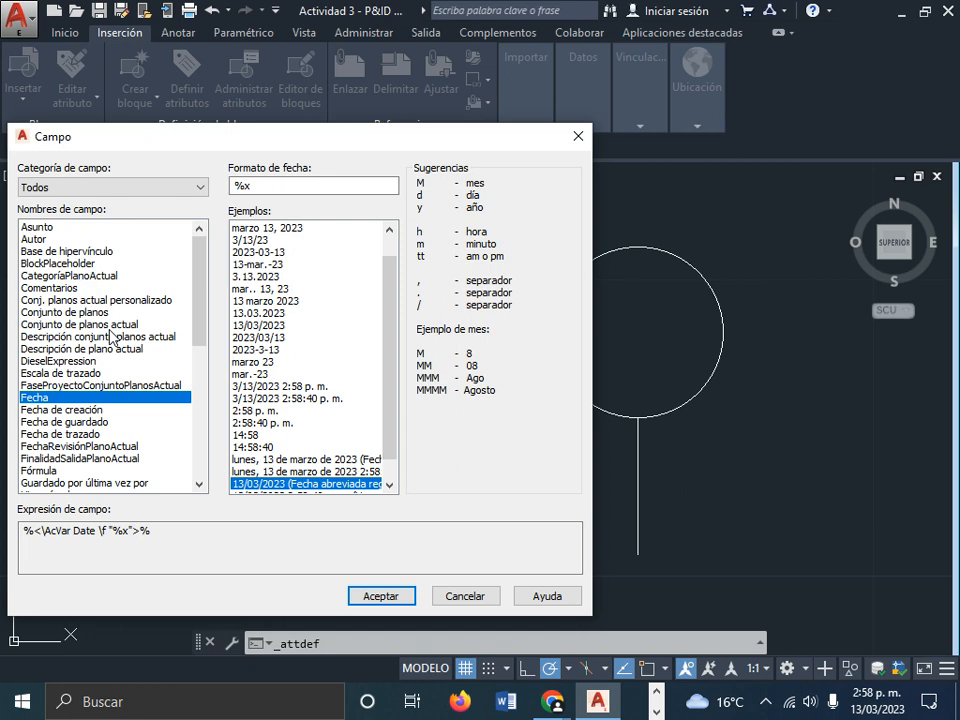
{"action": "left_click_drag", "start_coordinate": [112, 141], "coordinate": [235, 158]}
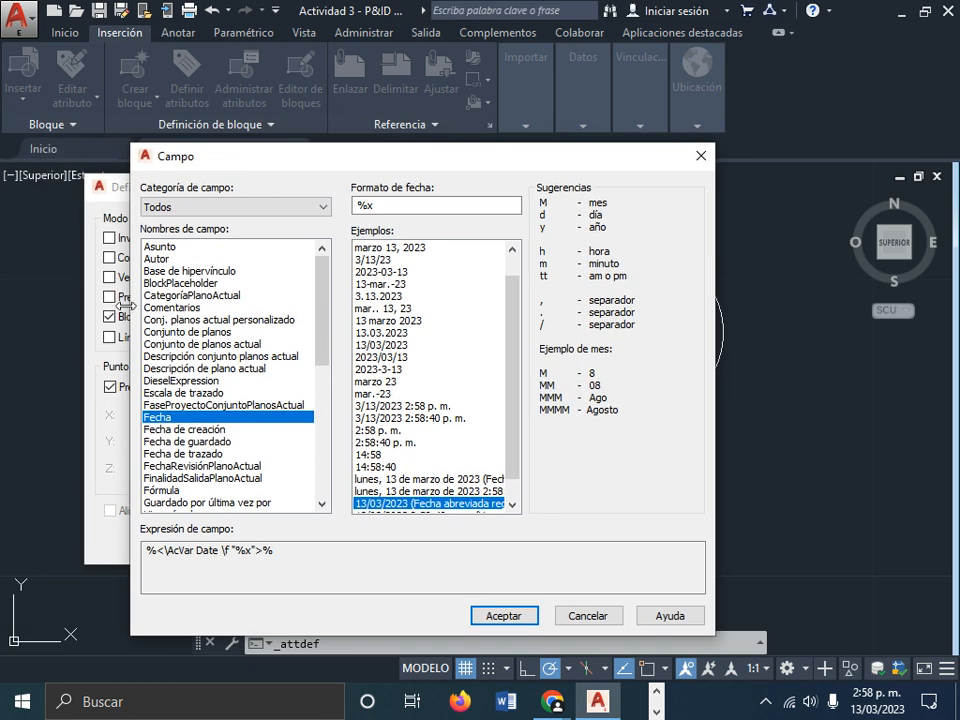
{"action": "left_click", "coordinate": [152, 429]}
{"action": "left_click", "coordinate": [603, 616]}
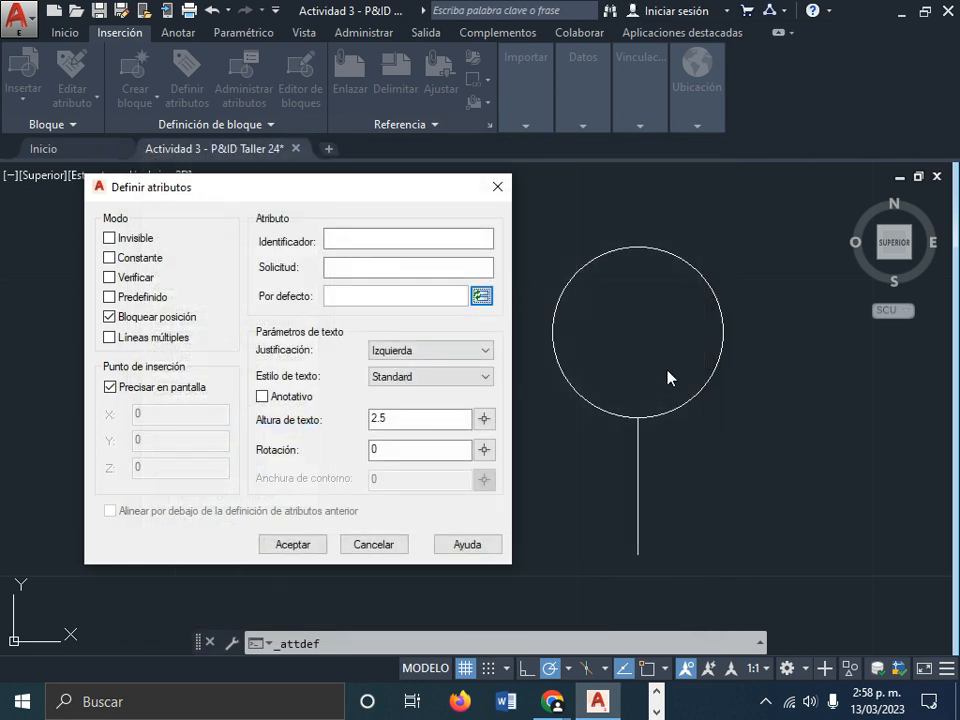
- Examine the remaining default-value fields, including Fórmula, Hipervínculo, Nombre de archivo and Título, and leave without inserting one
{"action": "left_click", "coordinate": [481, 295]}
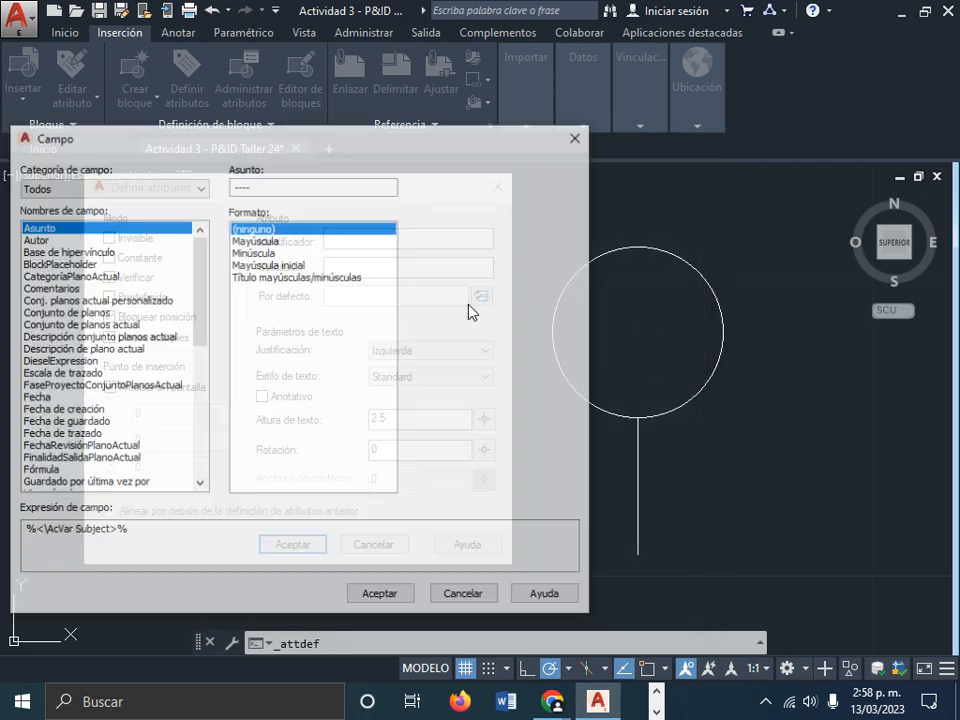
{"action": "left_click", "coordinate": [40, 470]}
{"action": "scroll", "coordinate": [75, 452], "scroll_direction": "down", "scroll_amount": 3}
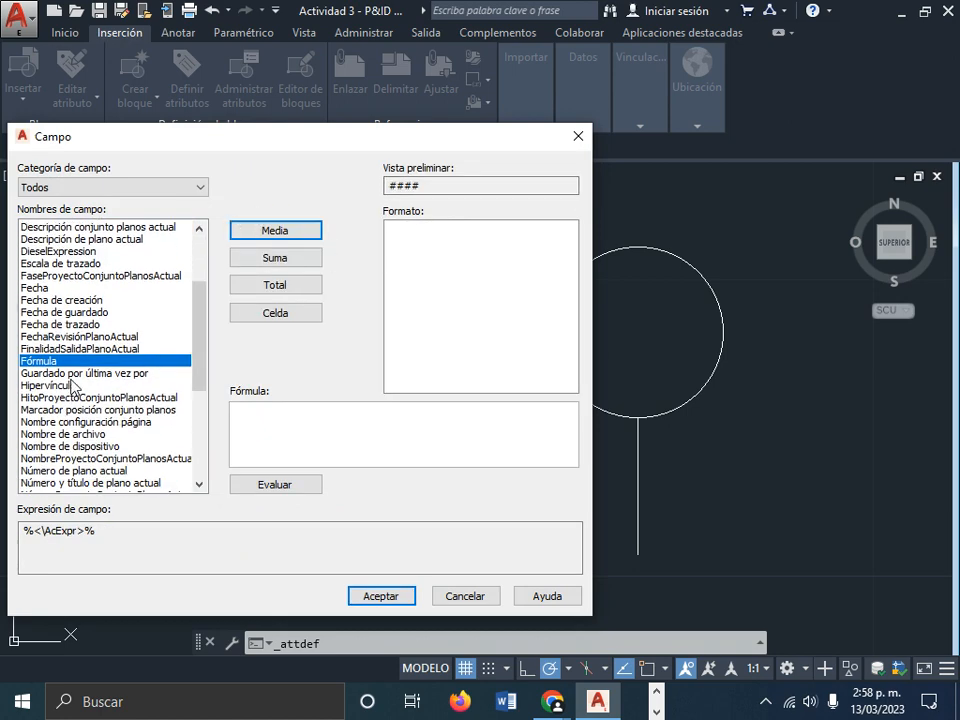
{"action": "left_click", "coordinate": [66, 386]}
{"action": "scroll", "coordinate": [74, 420], "scroll_direction": "down", "scroll_amount": 2}
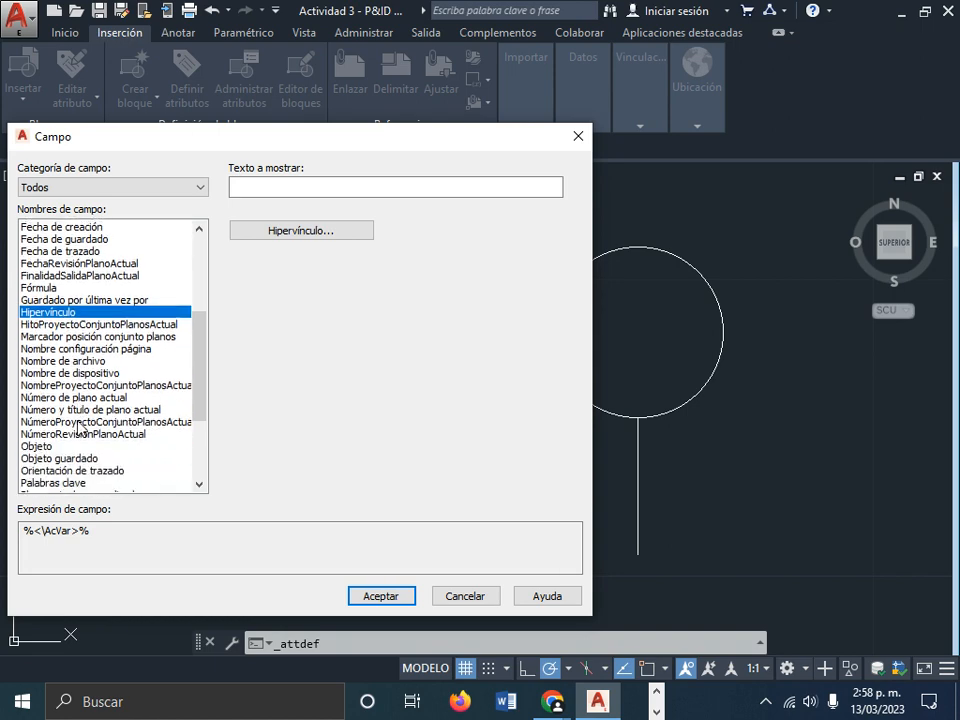
{"action": "left_click", "coordinate": [72, 361]}
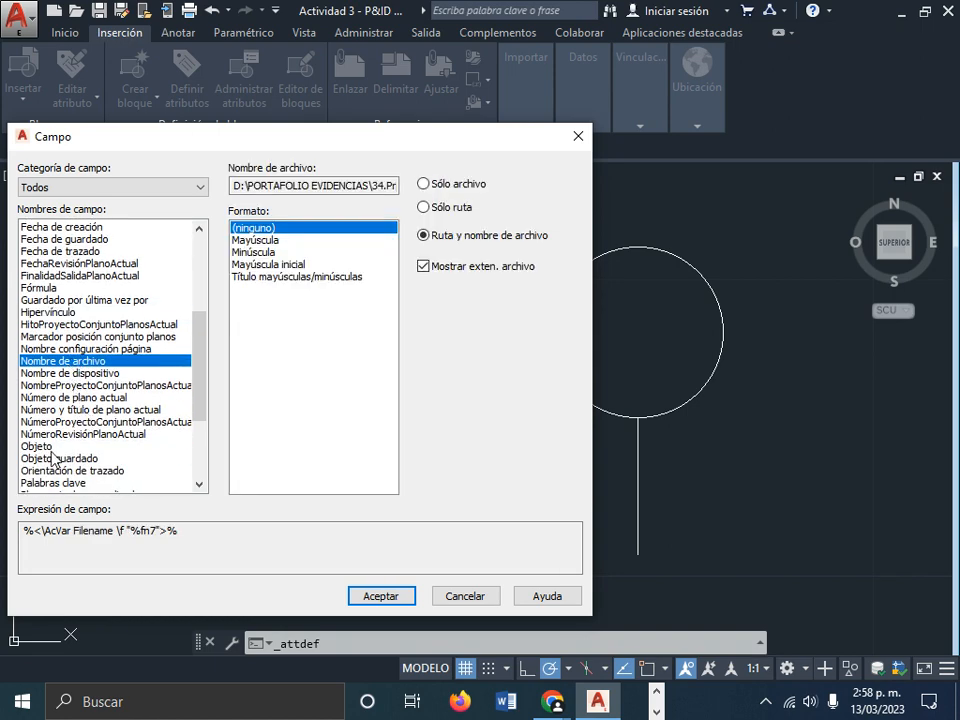
{"action": "scroll", "coordinate": [55, 450], "scroll_direction": "down", "scroll_amount": 2}
{"action": "scroll", "coordinate": [60, 433], "scroll_direction": "down", "scroll_amount": 2}
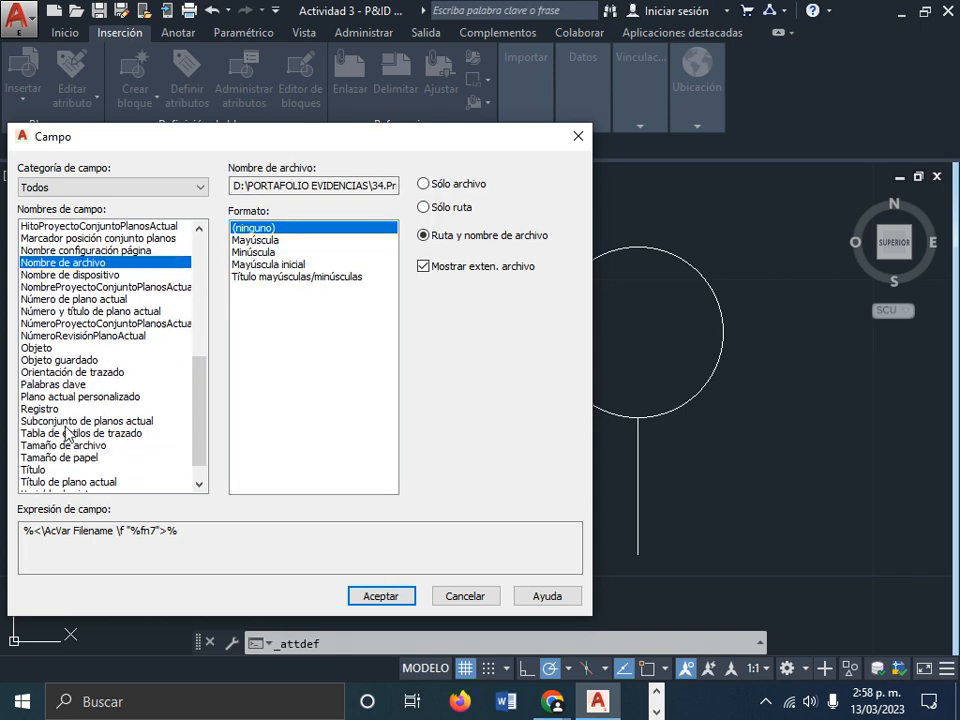
{"action": "left_click", "coordinate": [33, 434]}
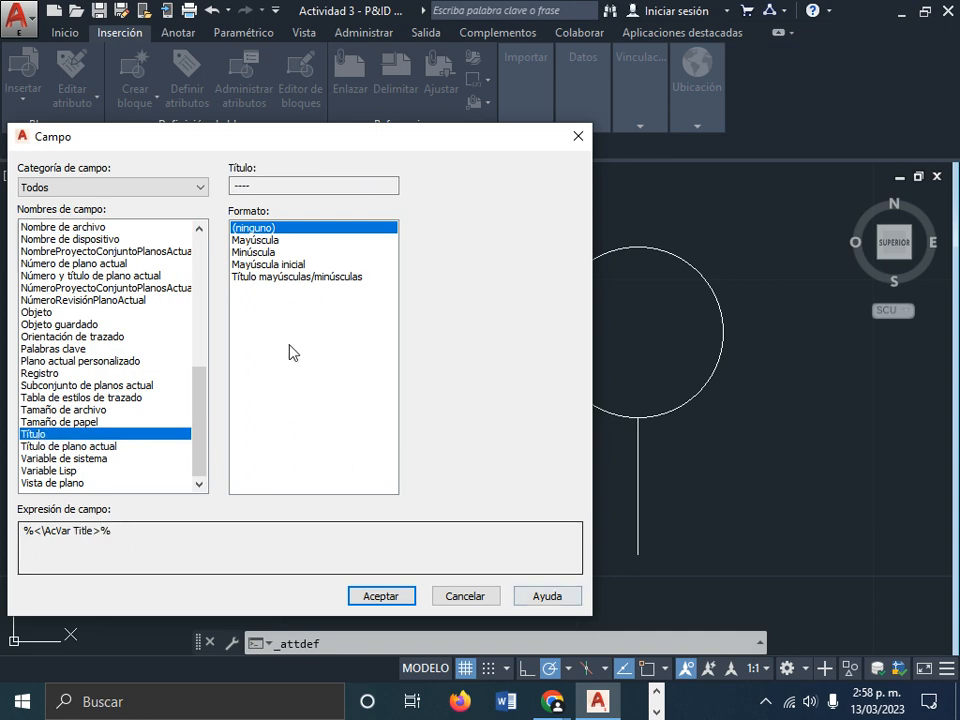
{"action": "scroll", "coordinate": [90, 420], "scroll_direction": "up", "scroll_amount": 7}
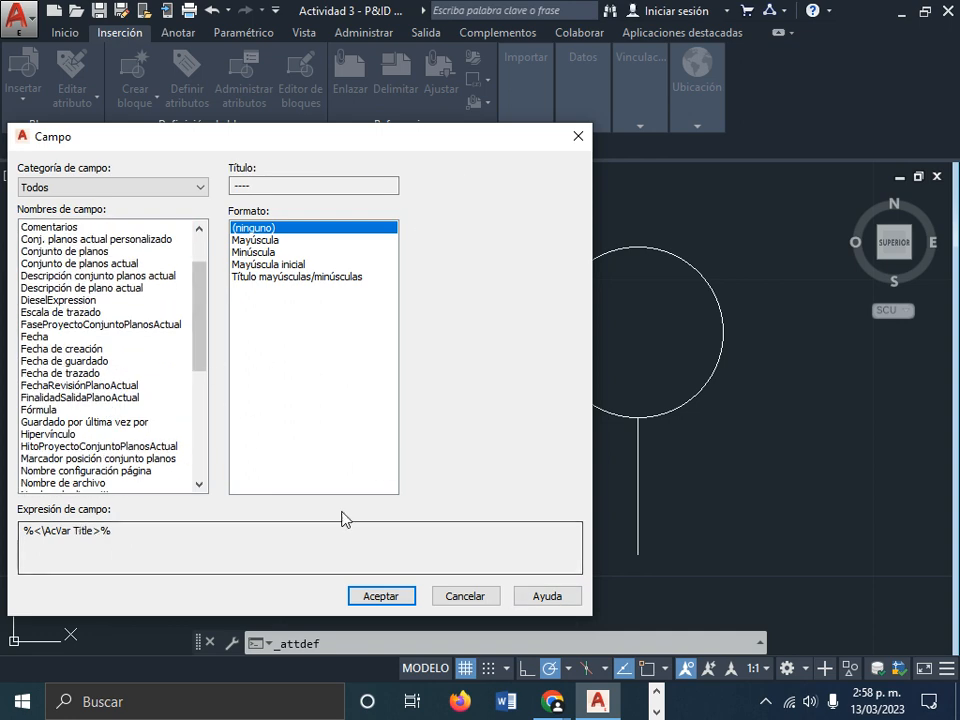
{"action": "left_click", "coordinate": [458, 597]}
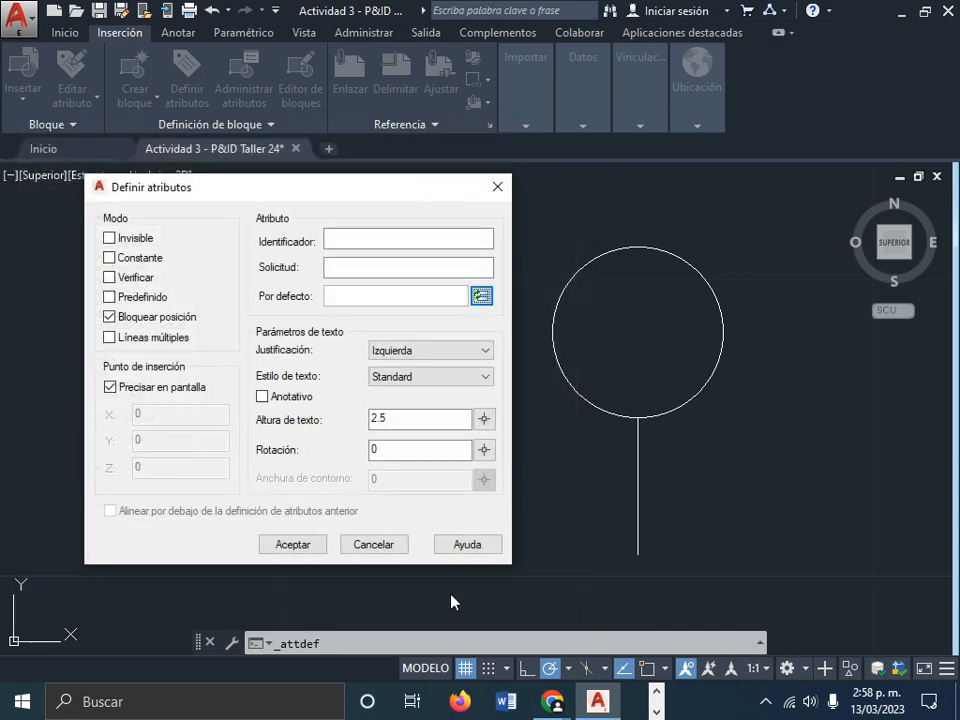
- Set the attribute's identifier to TAG and its prompt to PIT500E
{"action": "left_click", "coordinate": [345, 295]}
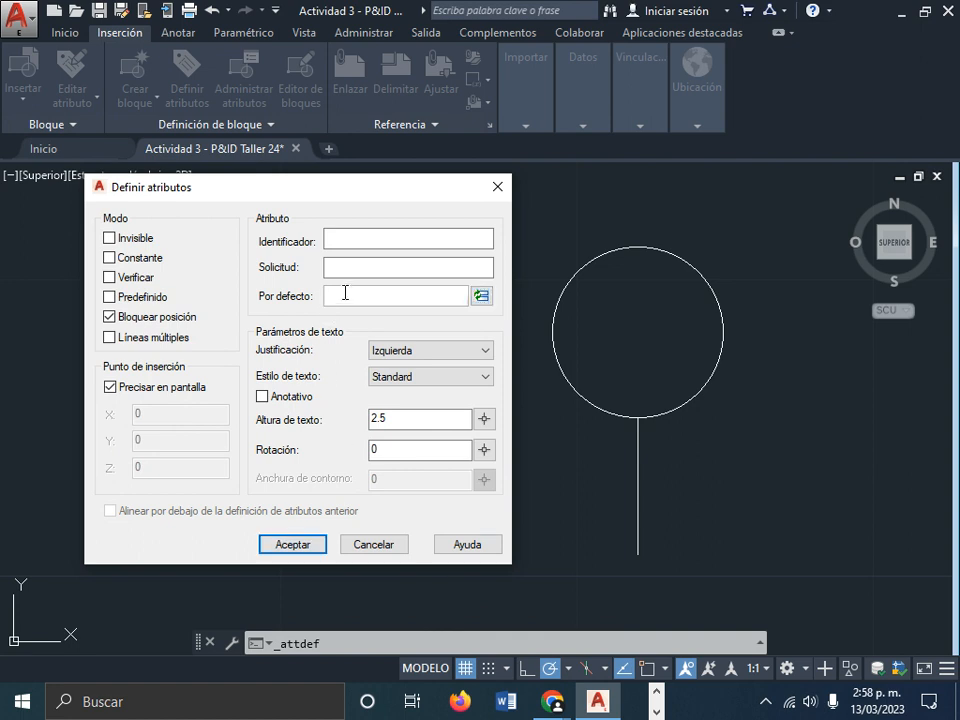
{"action": "left_click_drag", "start_coordinate": [334, 178], "coordinate": [363, 181]}
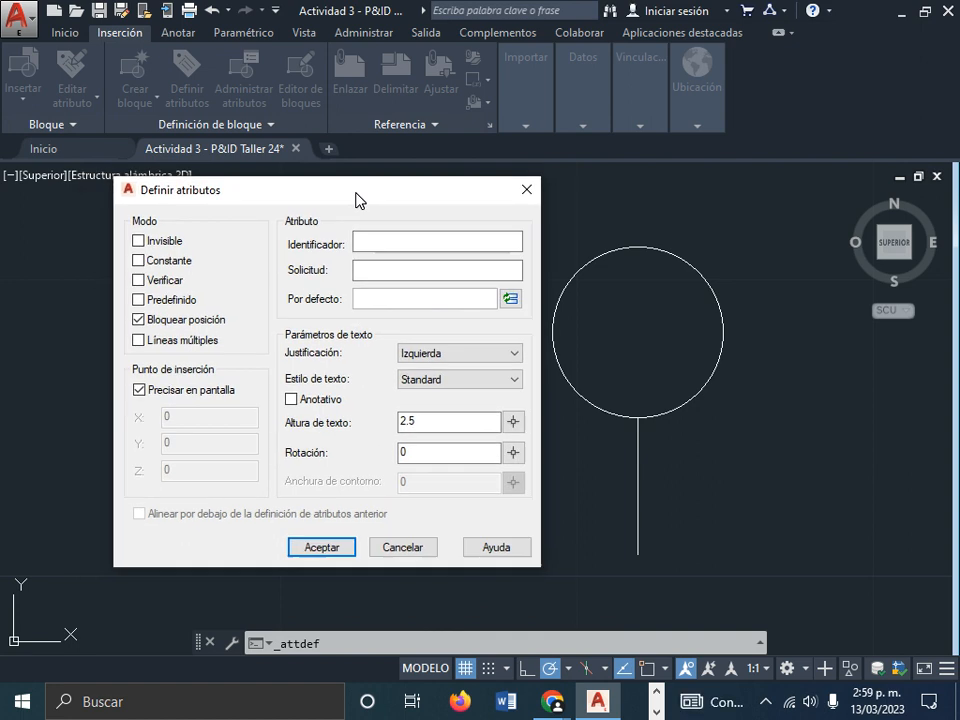
{"action": "left_click", "coordinate": [375, 240]}
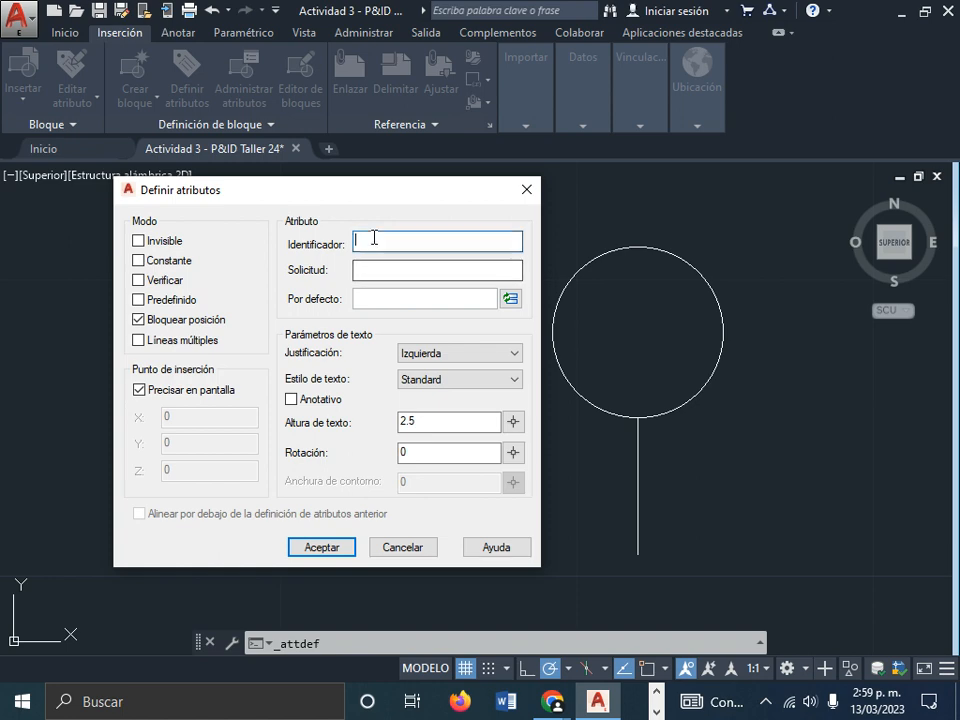
{"action": "left_click_drag", "start_coordinate": [330, 189], "coordinate": [692, 244]}
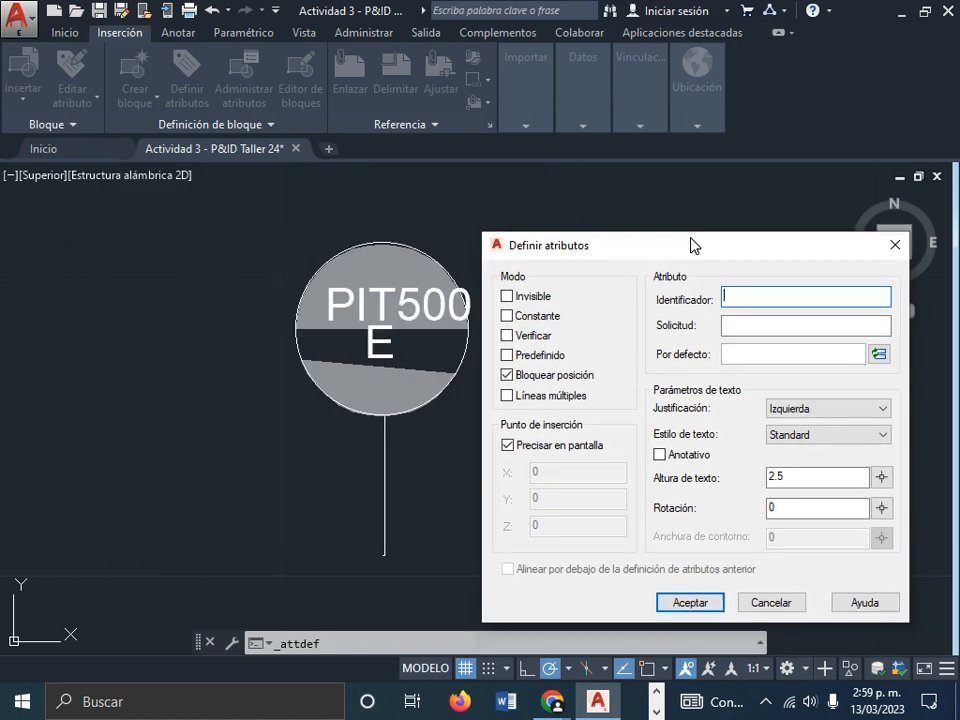
{"action": "type", "text": "TAG"}
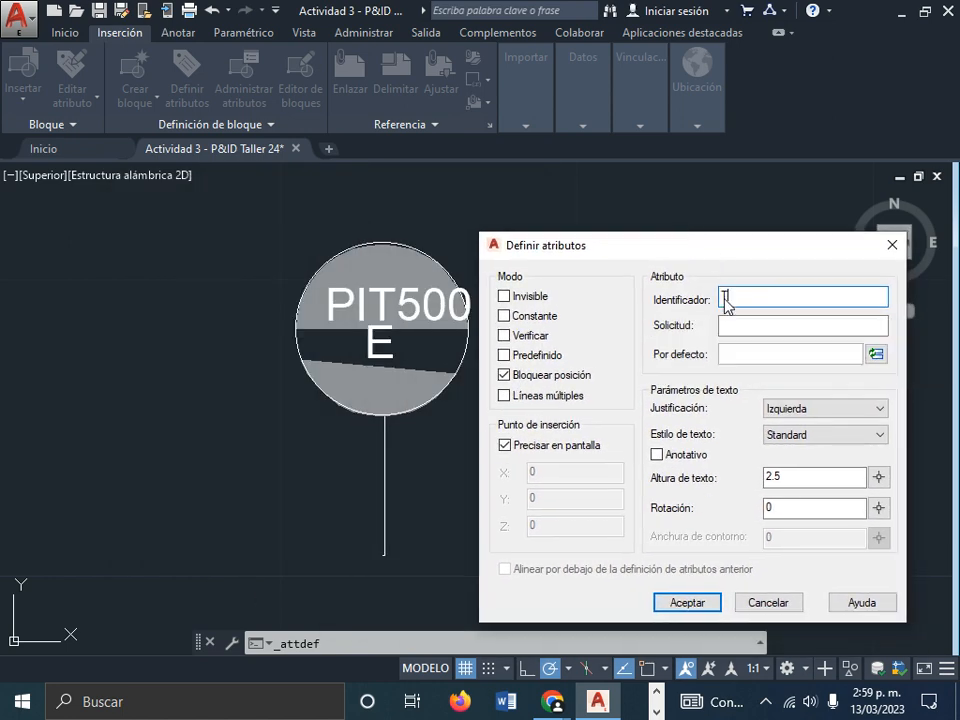
{"action": "left_click", "coordinate": [769, 323]}
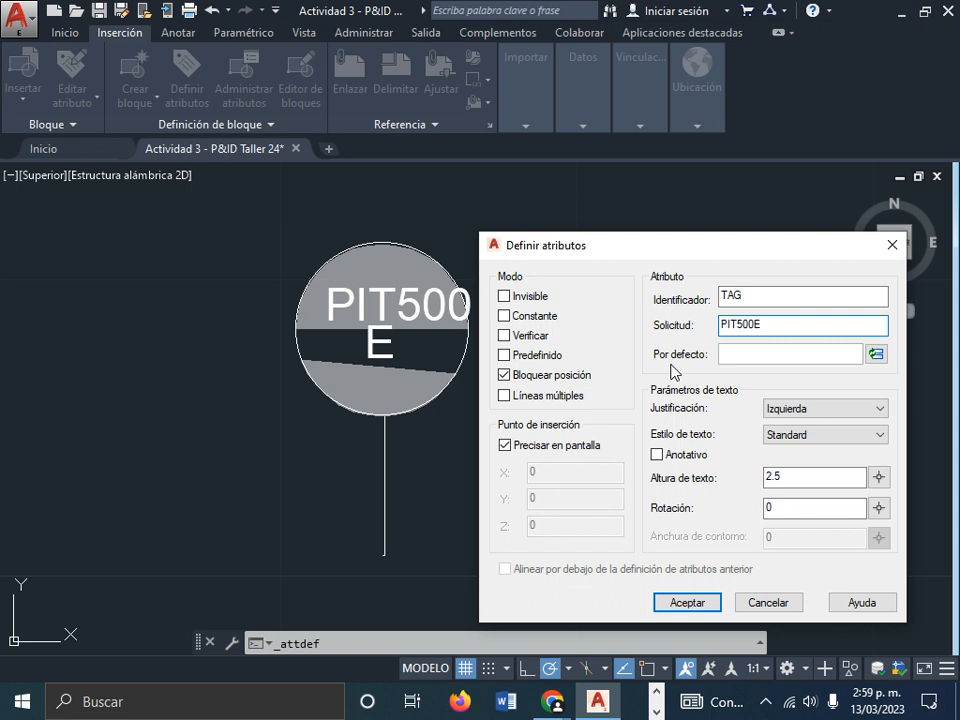
- Give the TAG attribute the ARIAL text style with a text height of 2.5 and accept the definition
{"action": "left_click_drag", "start_coordinate": [639, 248], "coordinate": [616, 189]}
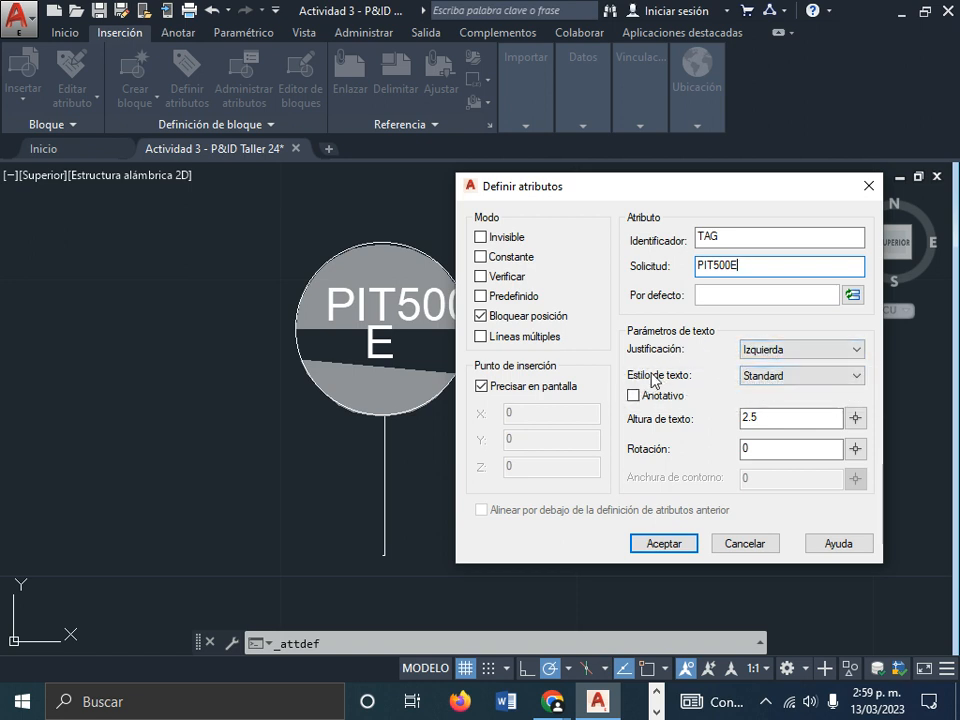
{"action": "left_click", "coordinate": [779, 377]}
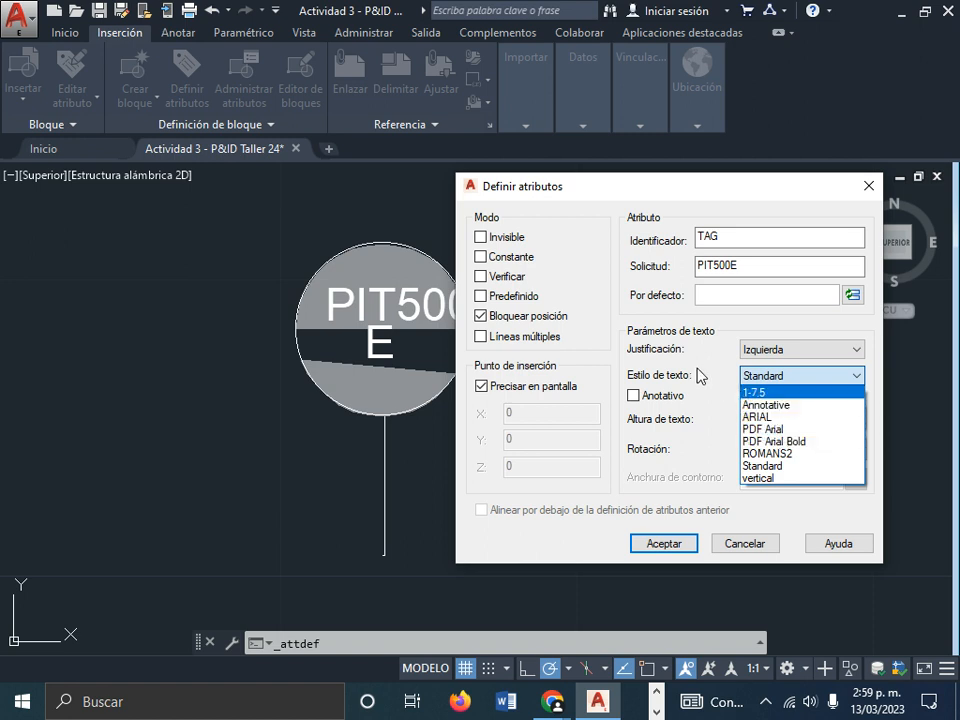
{"action": "left_click", "coordinate": [657, 356]}
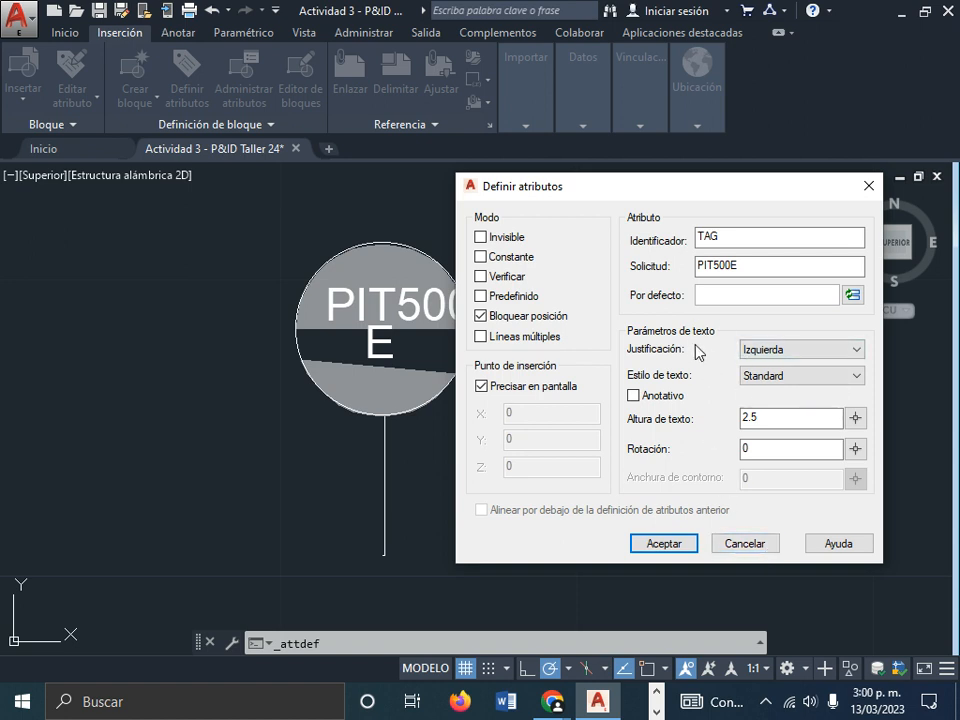
{"action": "left_click", "coordinate": [778, 377]}
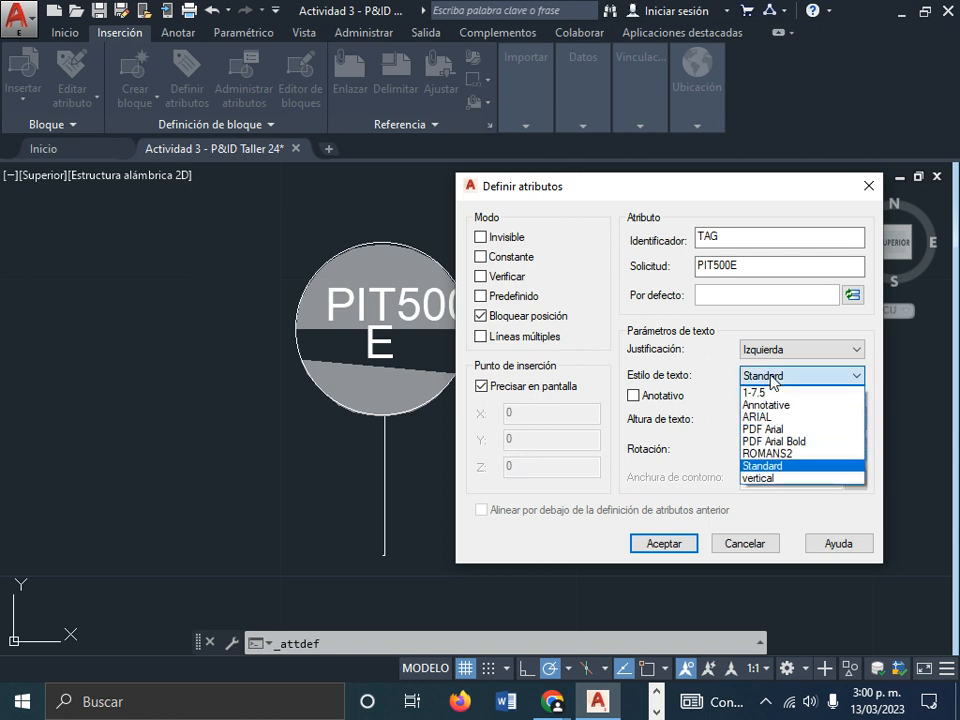
{"action": "left_click", "coordinate": [767, 418]}
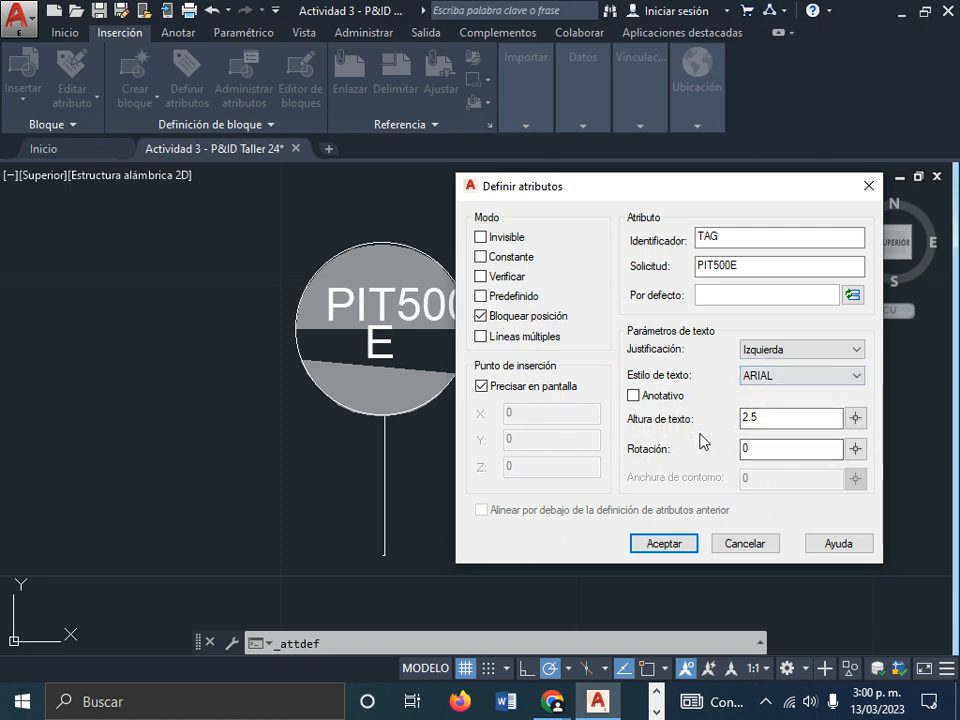
{"action": "left_click", "coordinate": [804, 418]}
{"action": "left_click_drag", "start_coordinate": [804, 418], "coordinate": [732, 427]}
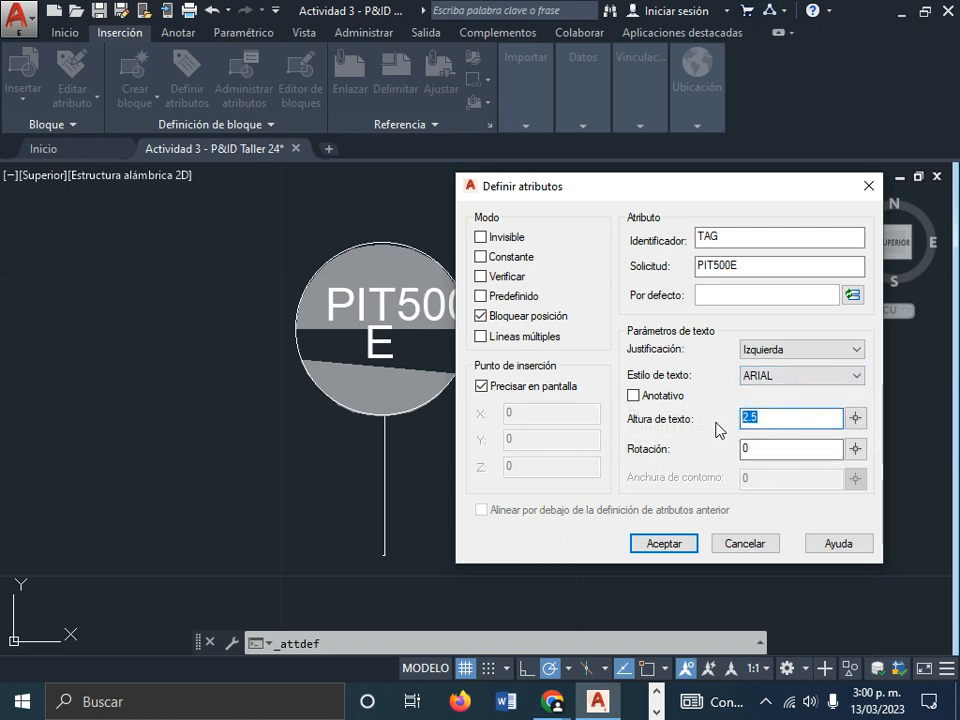
{"action": "left_click_drag", "start_coordinate": [733, 190], "coordinate": [436, 190]}
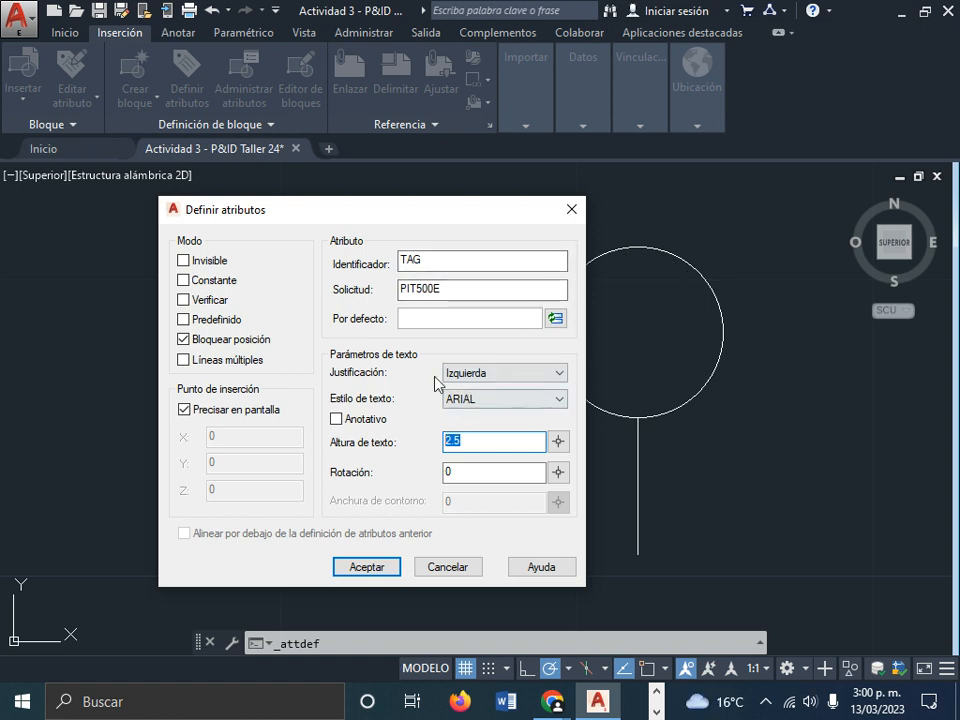
{"action": "left_click_drag", "start_coordinate": [388, 219], "coordinate": [364, 225]}
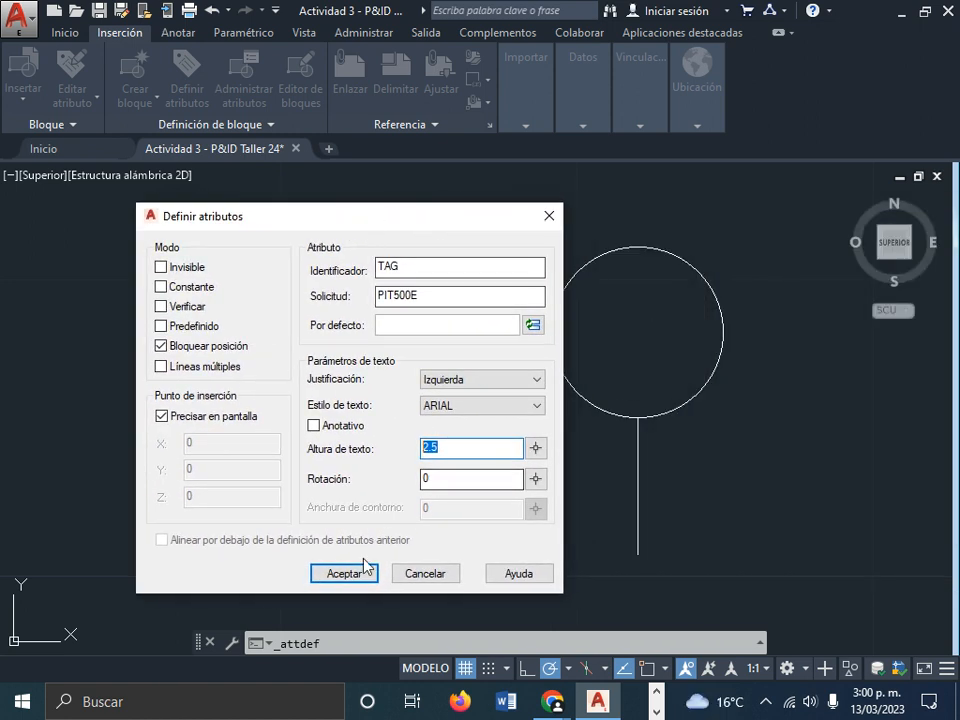
{"action": "left_click", "coordinate": [347, 575]}
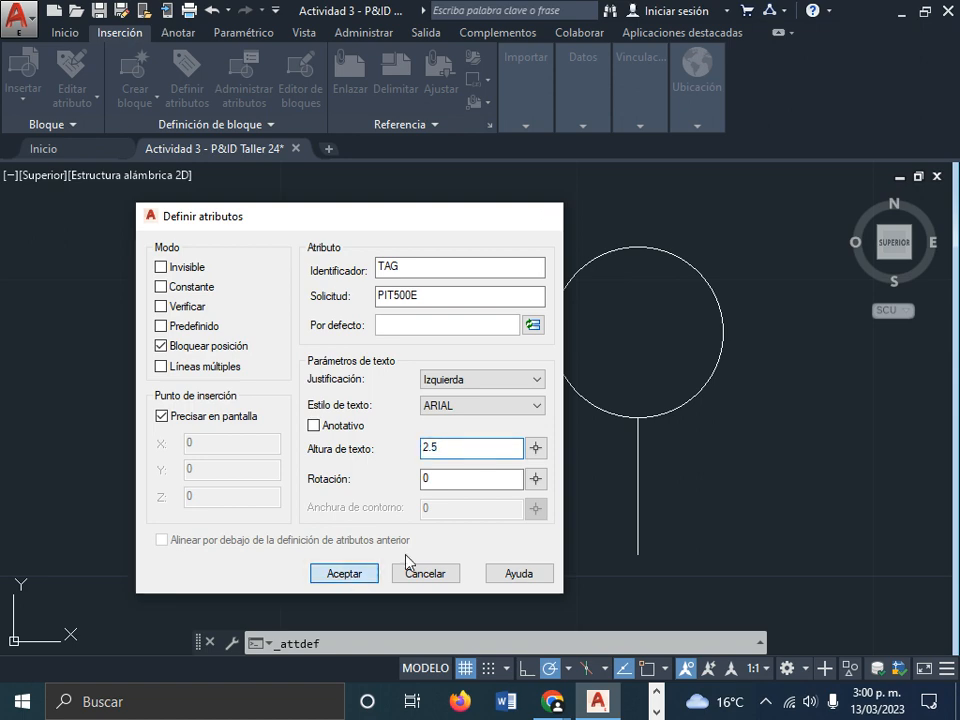
- Place the TAG attribute inside the circle of the redrawn instrument symbol
{"action": "left_click", "coordinate": [578, 368]}
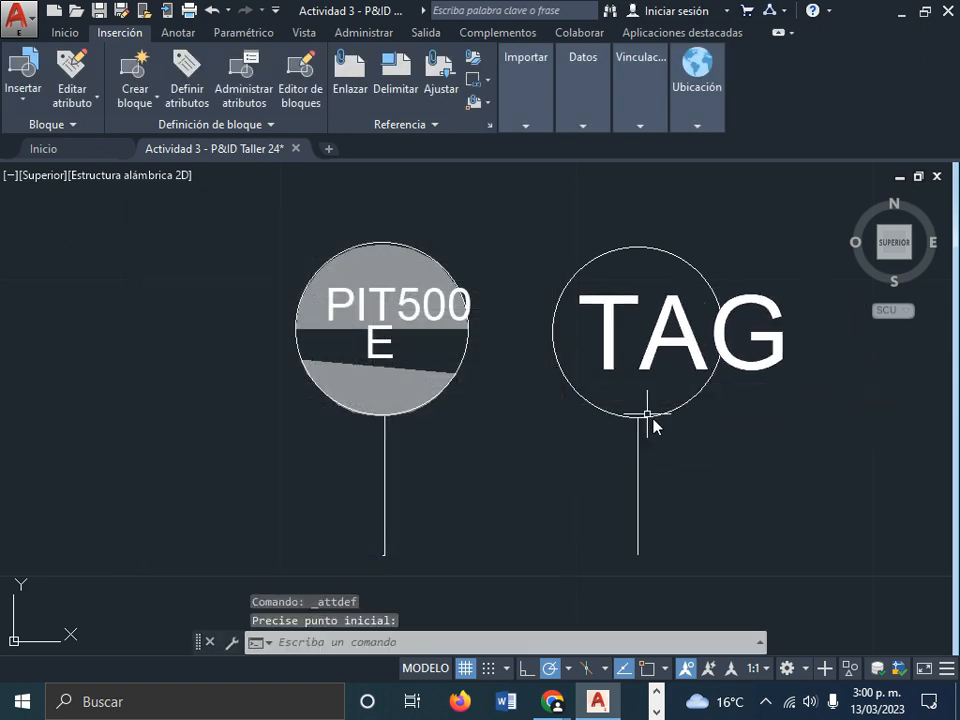
{"action": "middle_click_drag", "start_coordinate": [707, 489], "coordinate": [577, 500]}
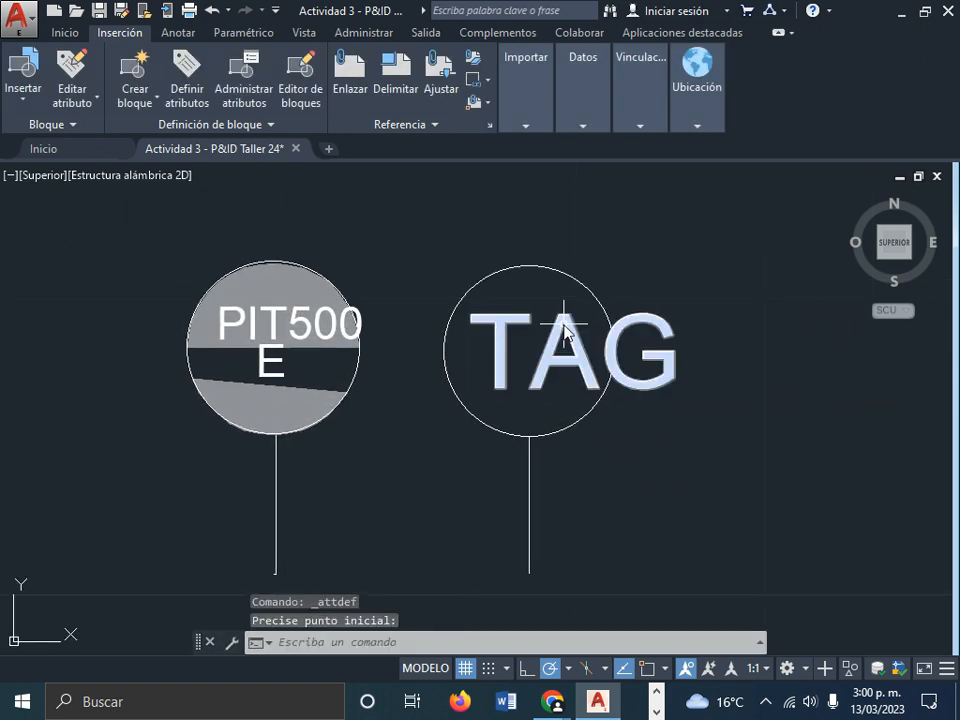
- Check the placed TAG attribute's identifier, prompt and default value, and leave its definition without editing it
{"action": "double_click", "coordinate": [565, 332]}
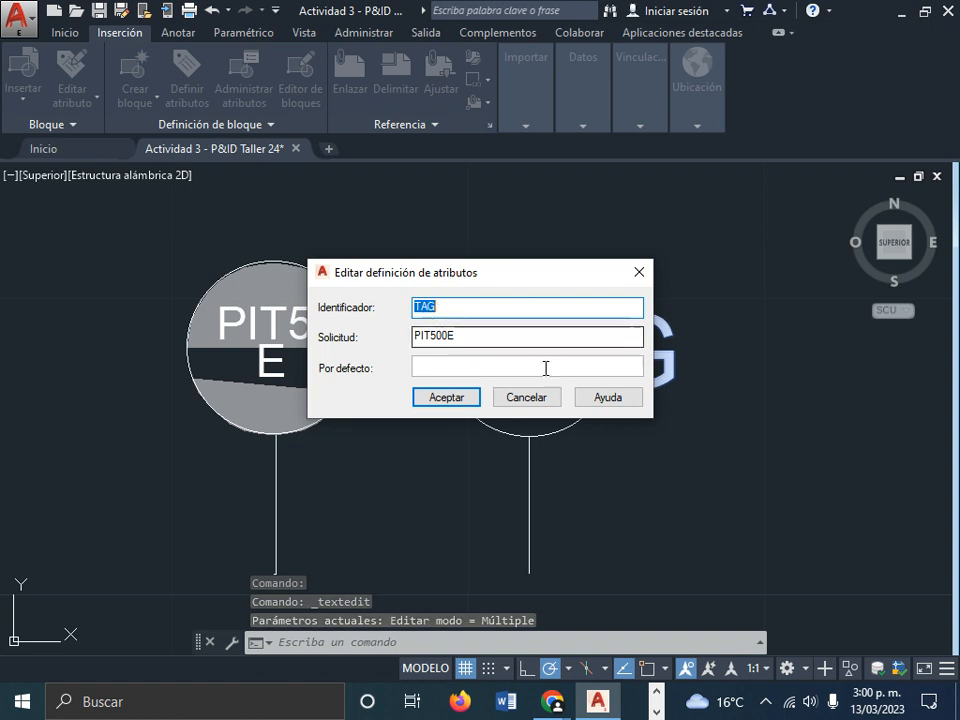
{"action": "left_click_drag", "start_coordinate": [411, 277], "coordinate": [450, 257]}
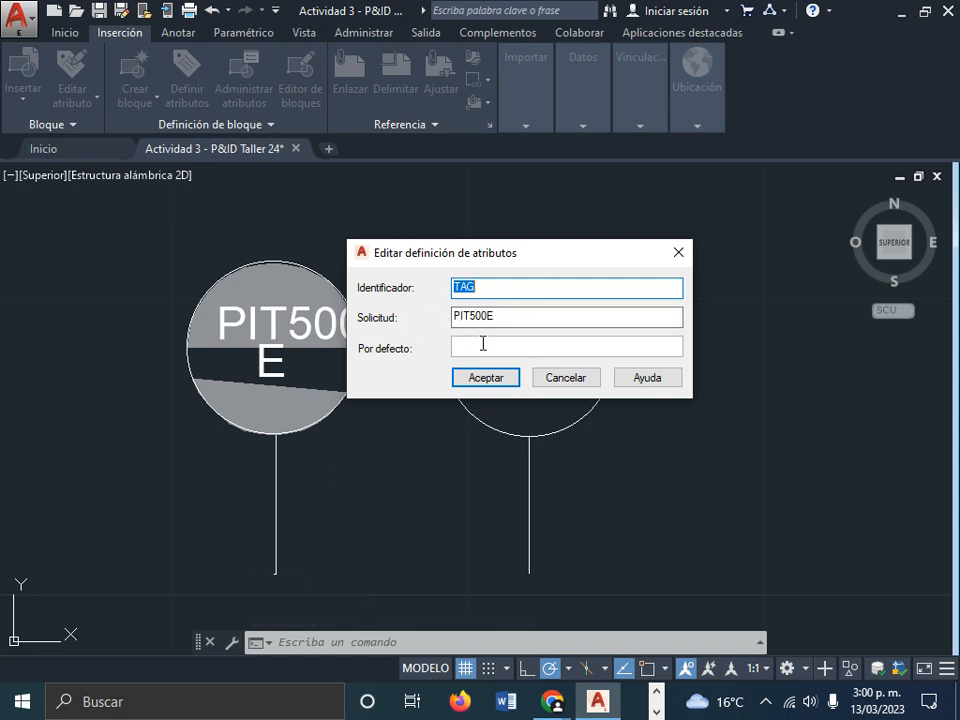
{"action": "left_click", "coordinate": [580, 382]}
{"action": "key", "text": "Escape"}
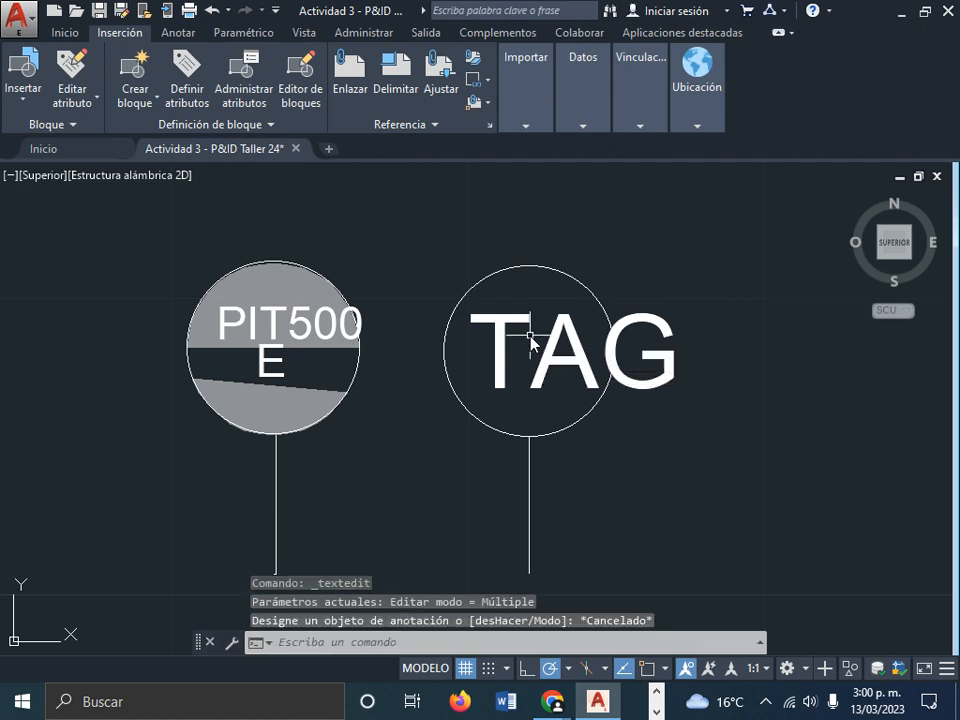
- Show the properties of the TAG attribute and widen the property list so its names and values are readable
{"action": "left_click", "coordinate": [550, 332]}
{"action": "left_click", "coordinate": [552, 334]}
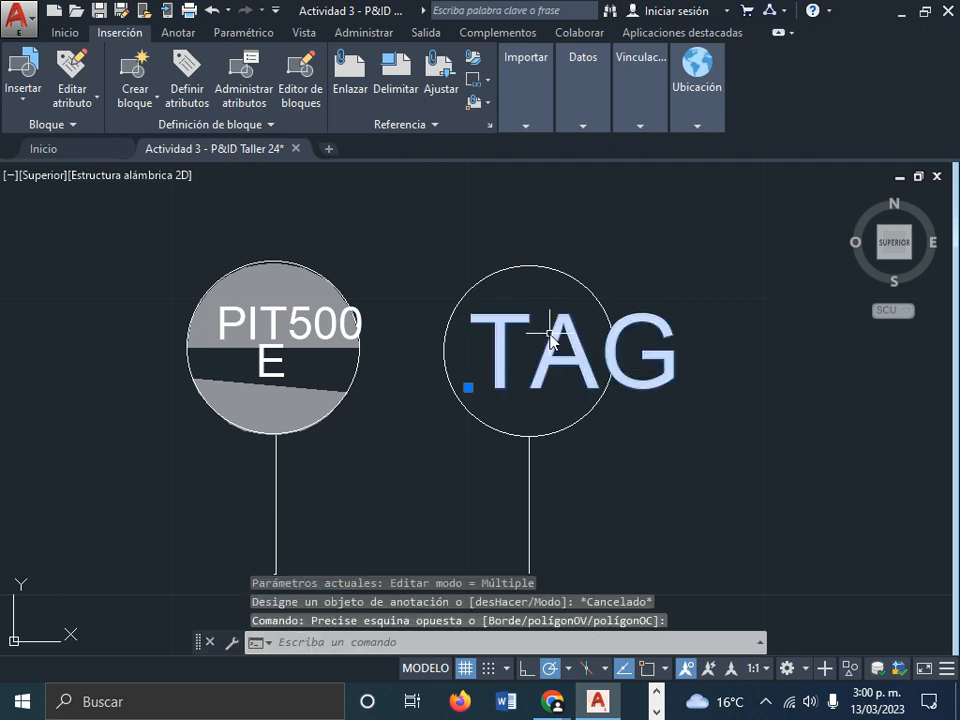
{"action": "right_click", "coordinate": [553, 333]}
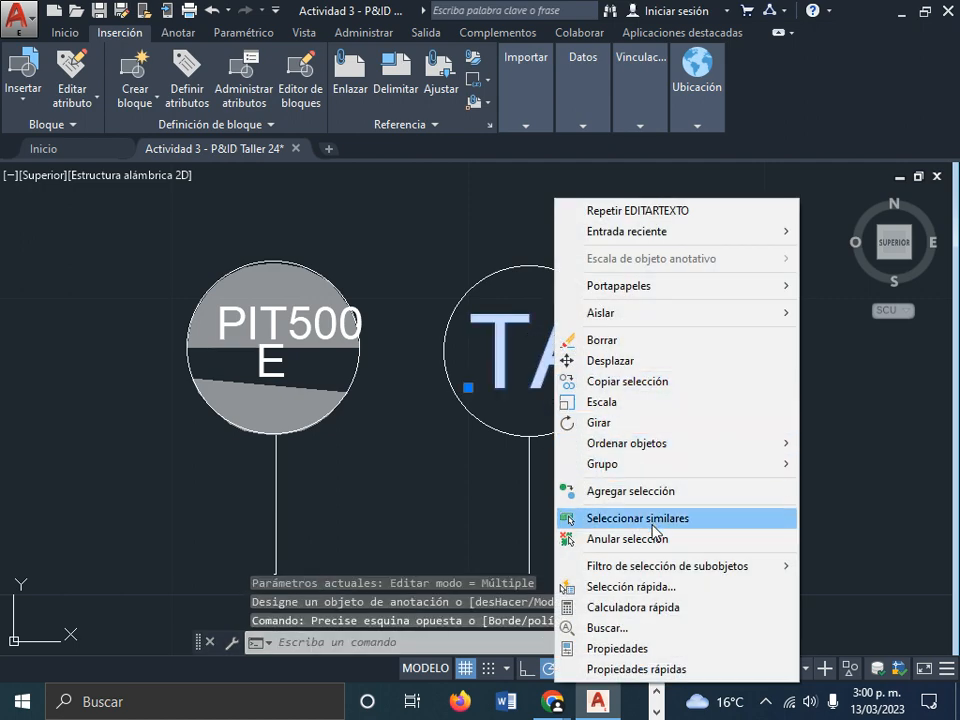
{"action": "left_click", "coordinate": [636, 649]}
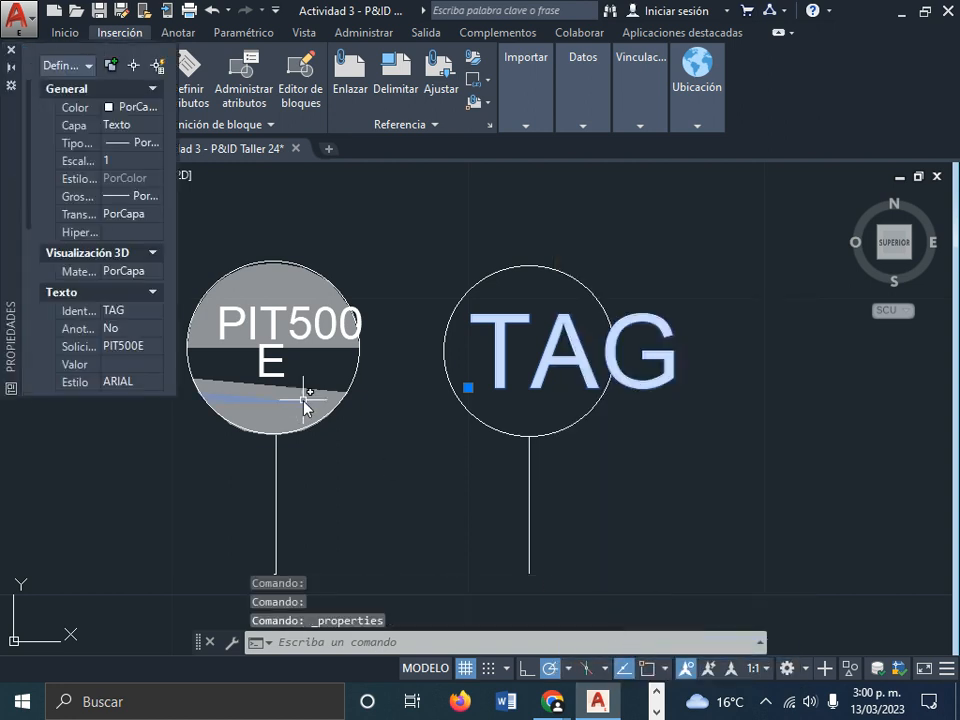
{"action": "left_click_drag", "start_coordinate": [16, 105], "coordinate": [678, 254]}
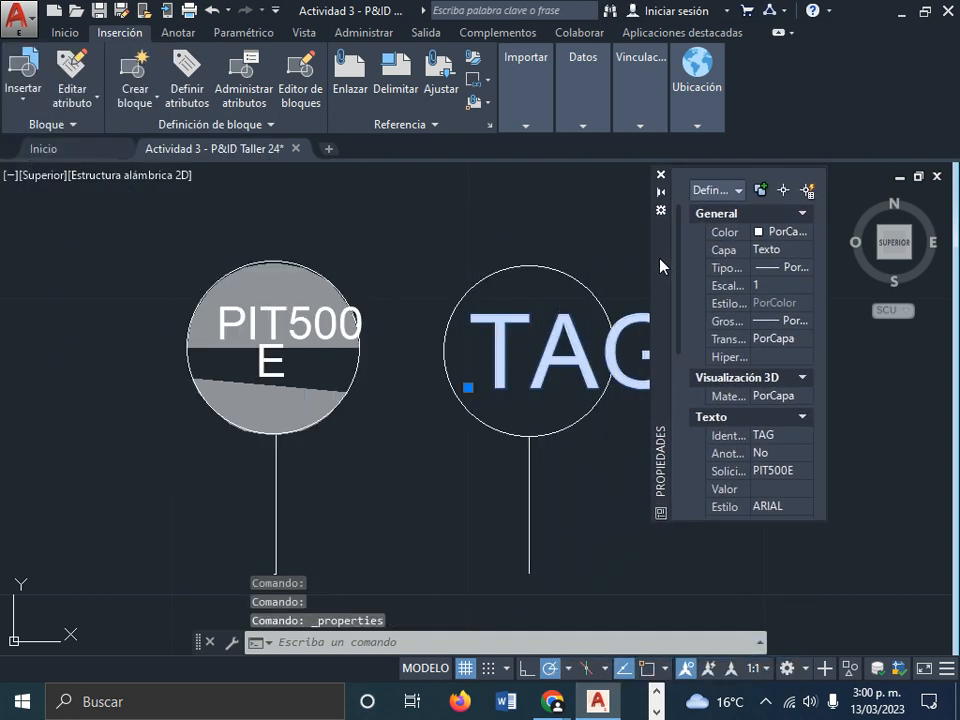
{"action": "left_click", "coordinate": [836, 518]}
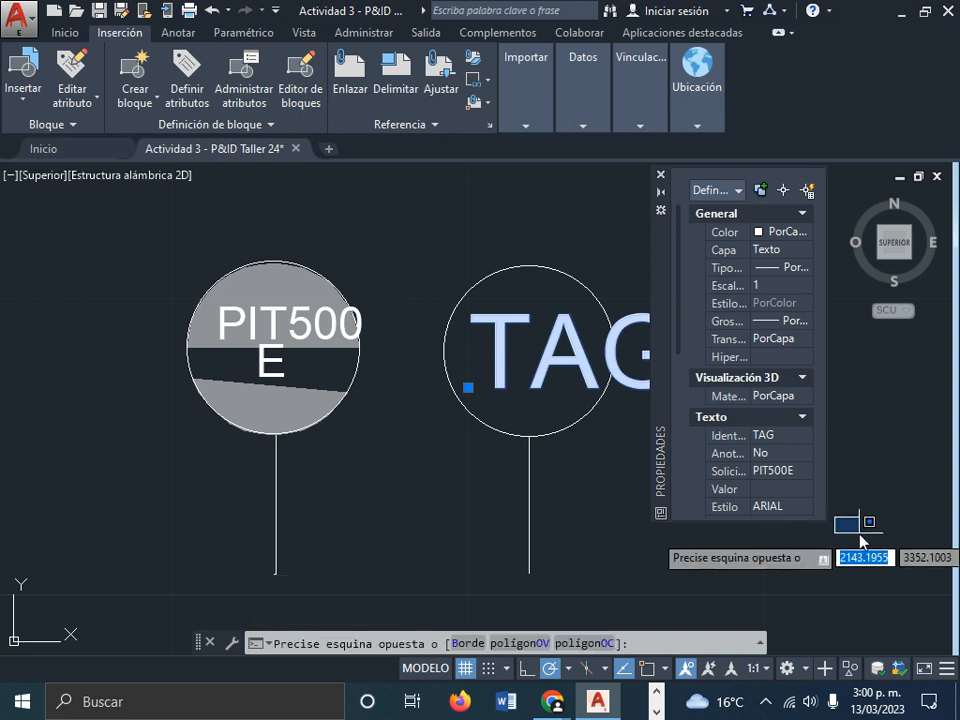
{"action": "left_click", "coordinate": [830, 525]}
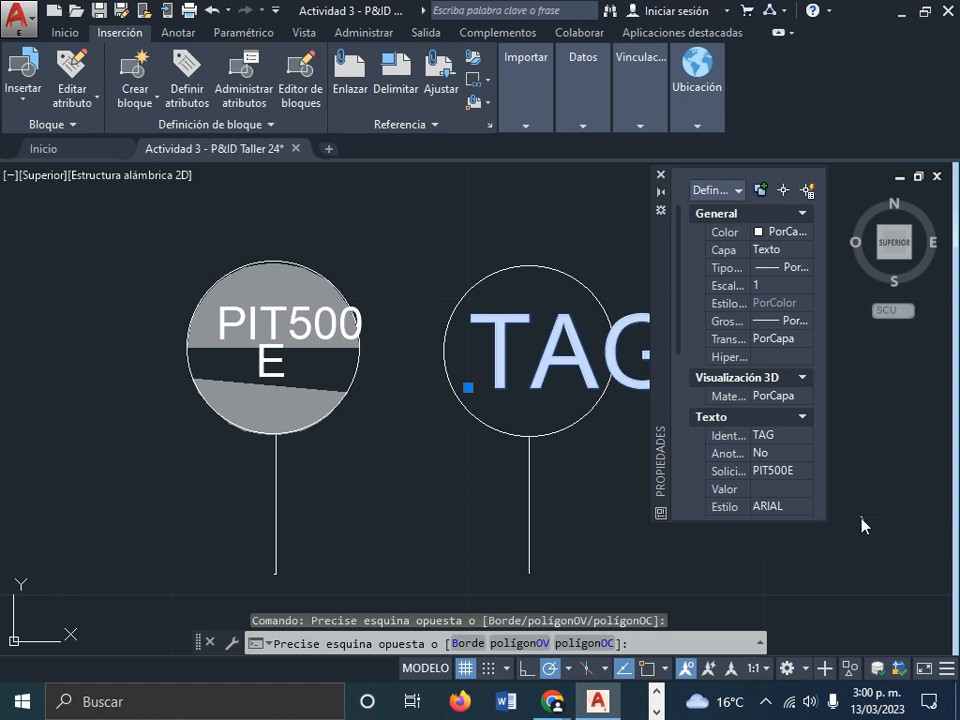
{"action": "left_click", "coordinate": [829, 515]}
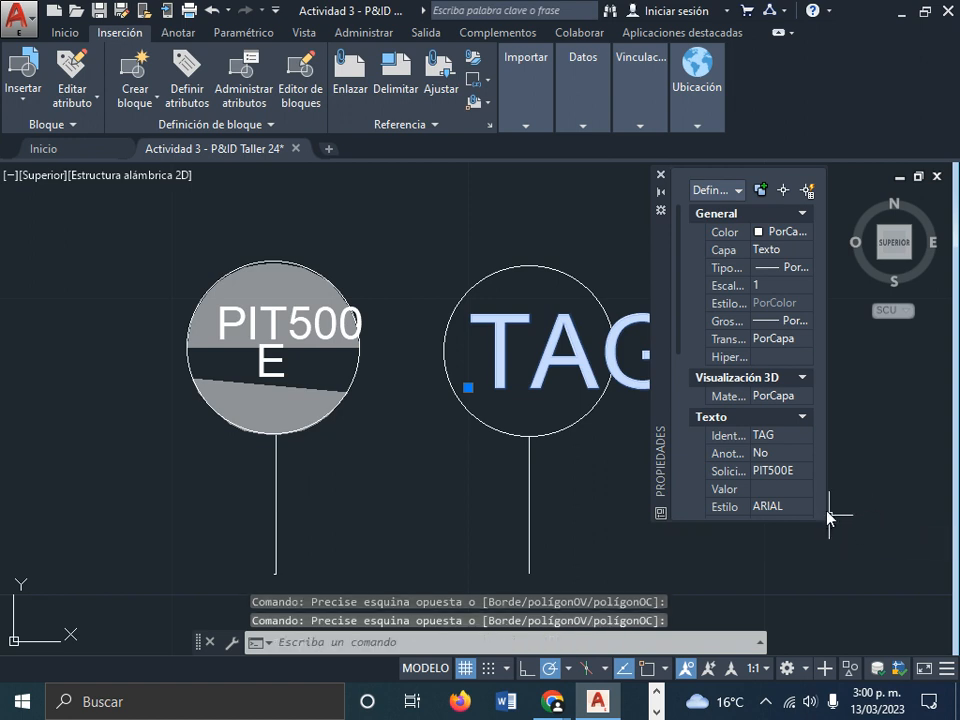
{"action": "left_click_drag", "start_coordinate": [829, 500], "coordinate": [943, 506]}
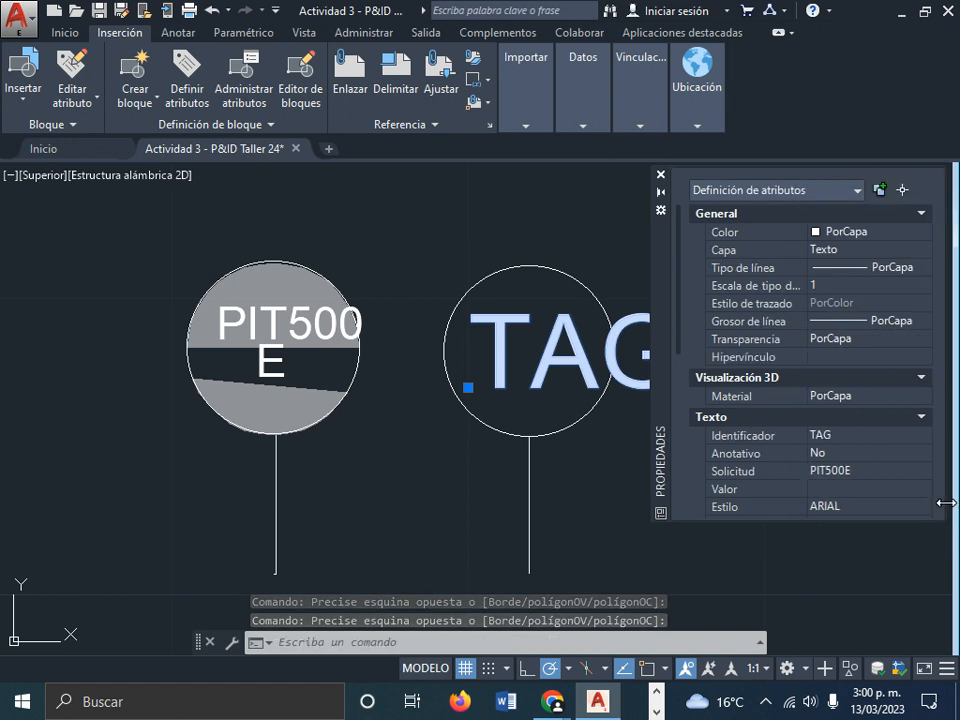
{"action": "left_click", "coordinate": [761, 192]}
{"action": "left_click", "coordinate": [761, 199]}
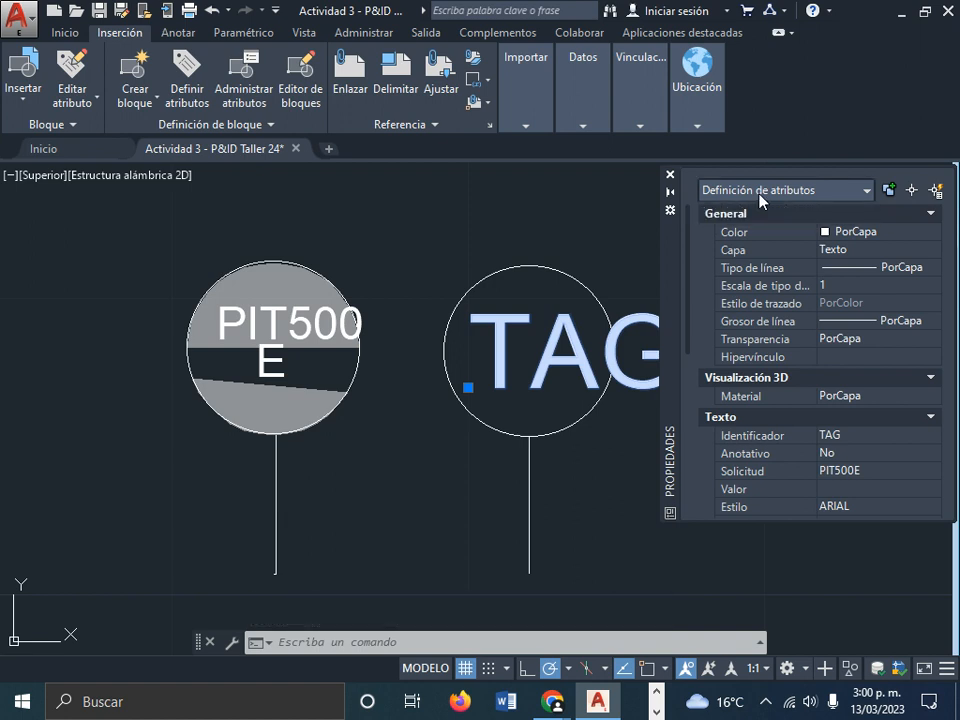
- Examine the TAG attribute's properties, including its layer, identifier, prompt, value and text style
{"action": "left_click", "coordinate": [865, 251]}
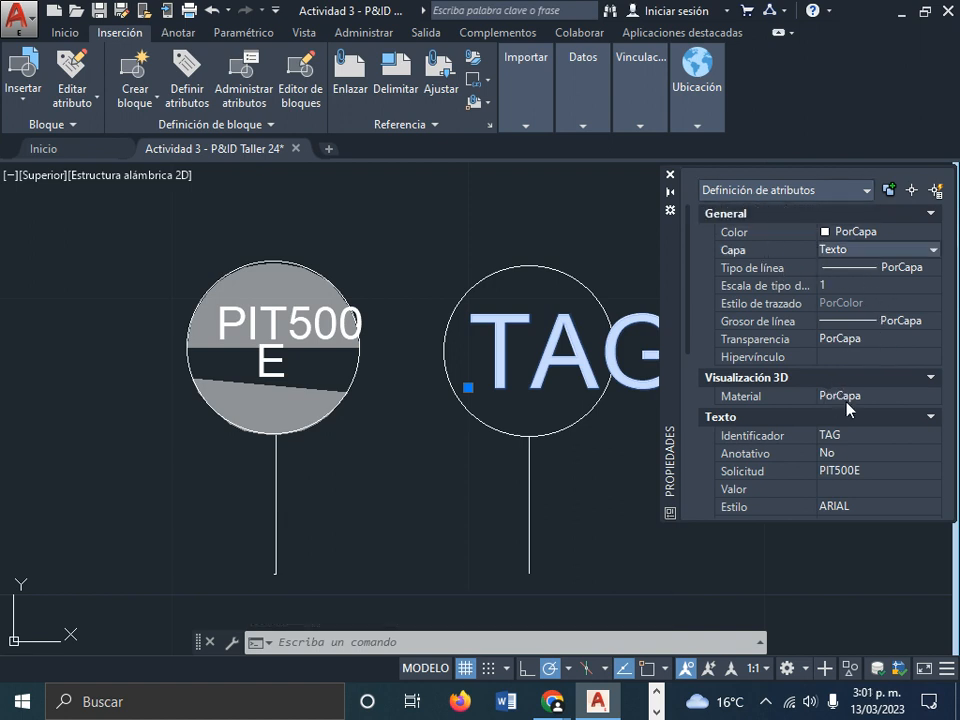
{"action": "scroll", "coordinate": [847, 405], "scroll_direction": "down", "scroll_amount": 5}
{"action": "scroll", "coordinate": [850, 344], "scroll_direction": "up", "scroll_amount": 2}
{"action": "left_click", "coordinate": [841, 310]}
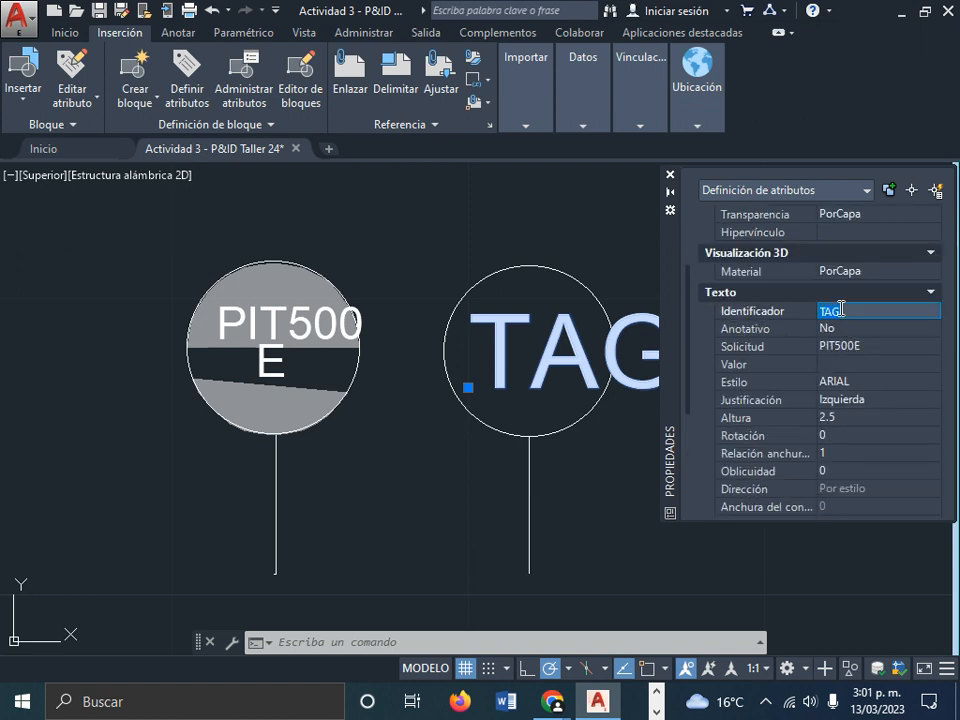
{"action": "left_click", "coordinate": [765, 345]}
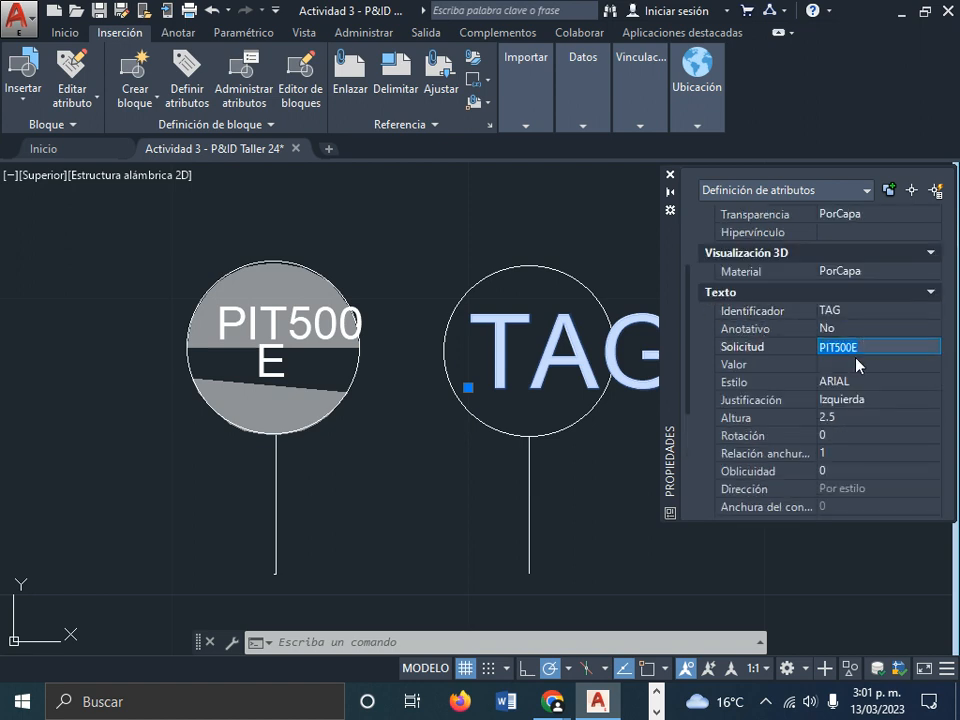
{"action": "left_click", "coordinate": [819, 365]}
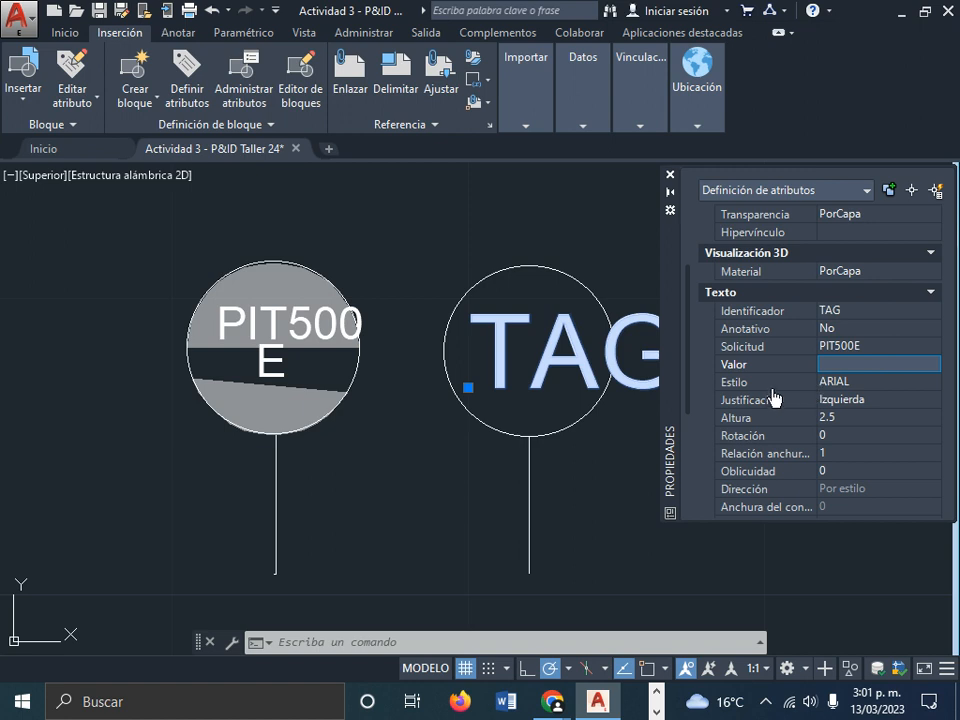
{"action": "left_click", "coordinate": [843, 386]}
- Reduce the TAG attribute's text height, first to 1.5 and finally to 1.2
{"action": "left_click", "coordinate": [843, 420]}
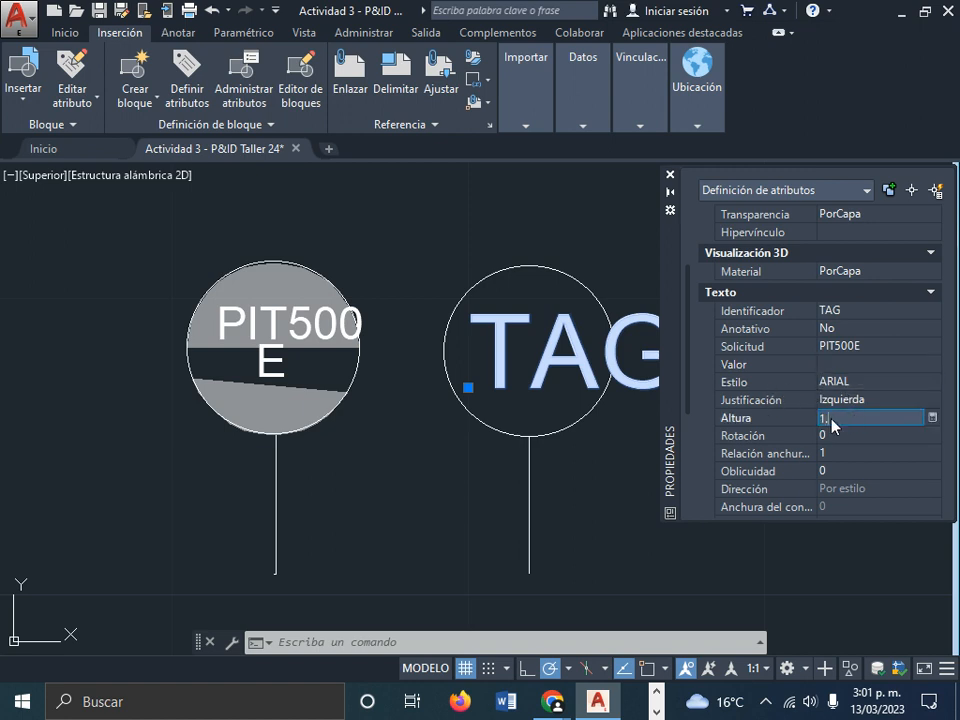
{"action": "key", "text": "Tab"}
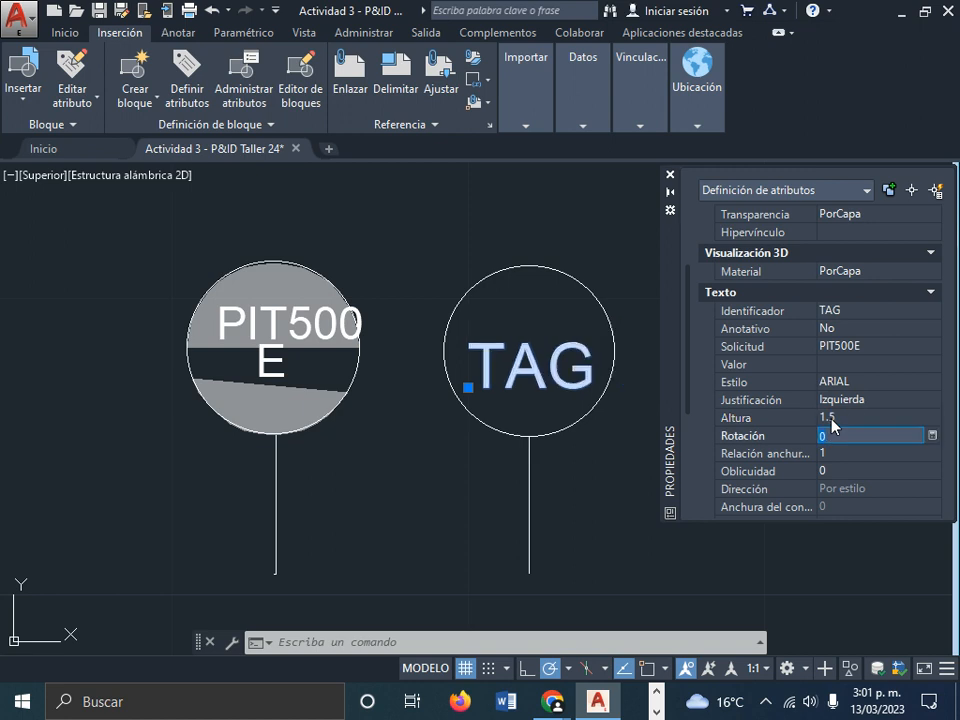
{"action": "left_click", "coordinate": [843, 418]}
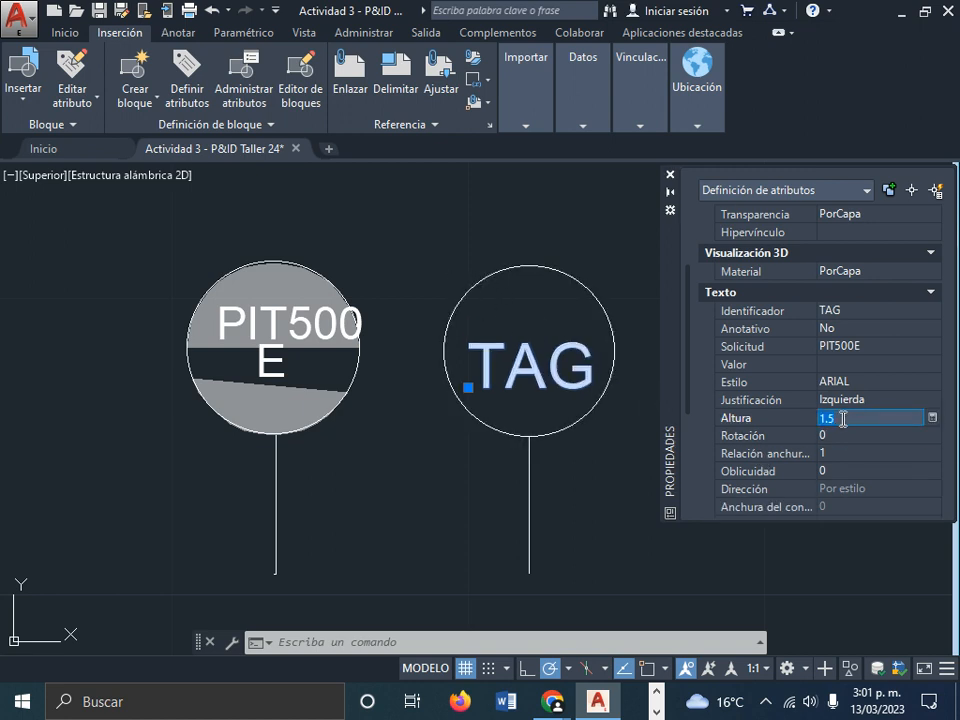
{"action": "type", "text": "1,2"}
{"action": "key", "text": "Tab"}
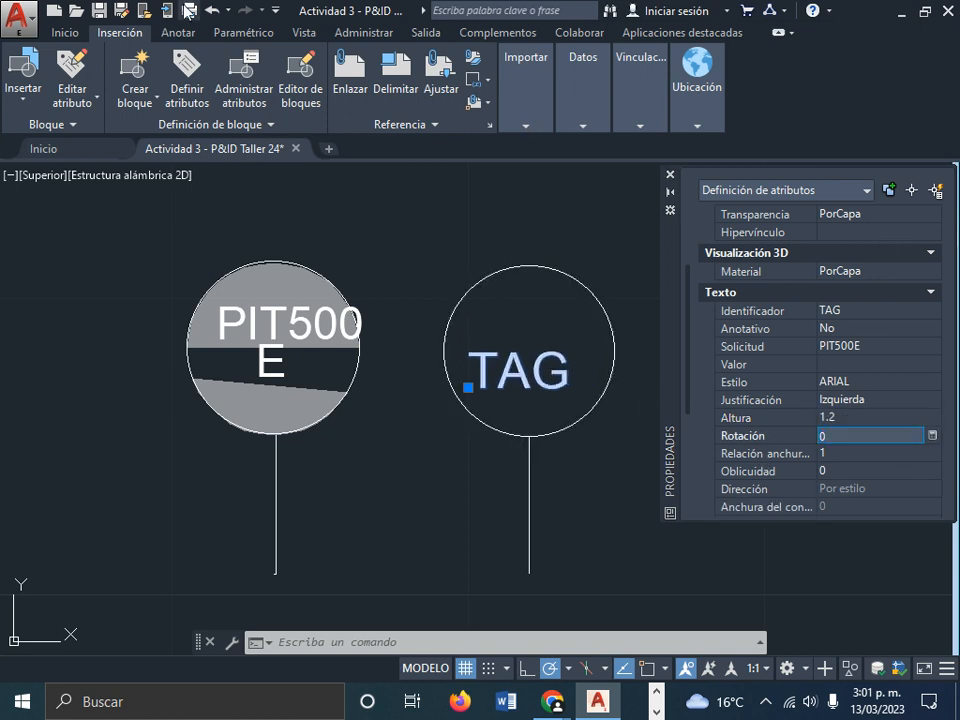
- Move the TAG attribute slightly up and to the left within its circle
{"action": "left_click", "coordinate": [65, 32]}
{"action": "left_click", "coordinate": [241, 57]}
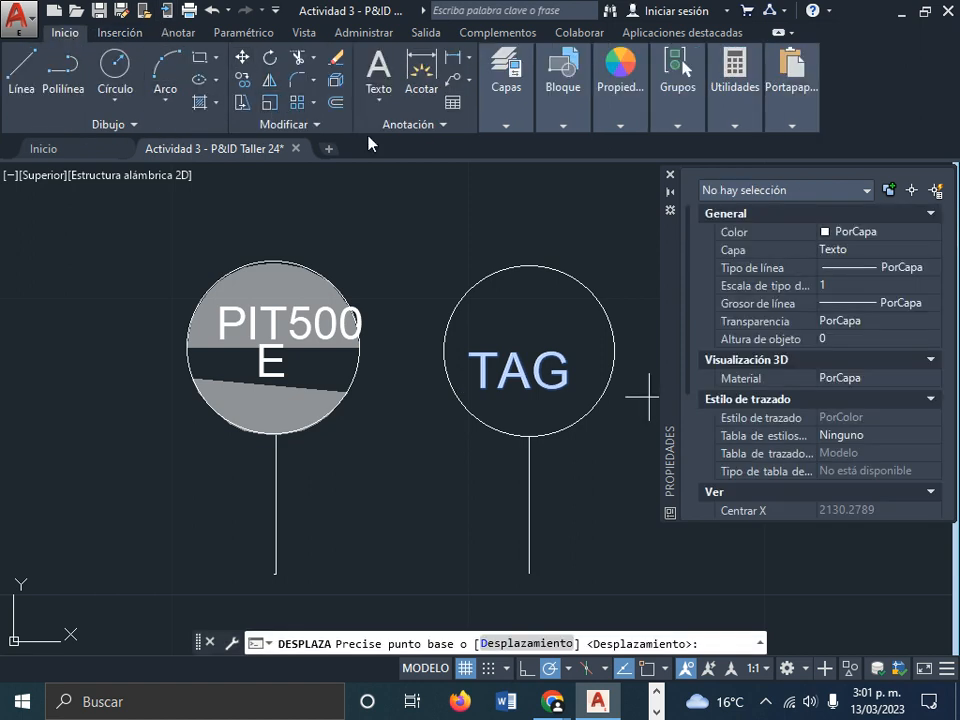
{"action": "left_click", "coordinate": [559, 238]}
{"action": "left_click", "coordinate": [551, 214]}
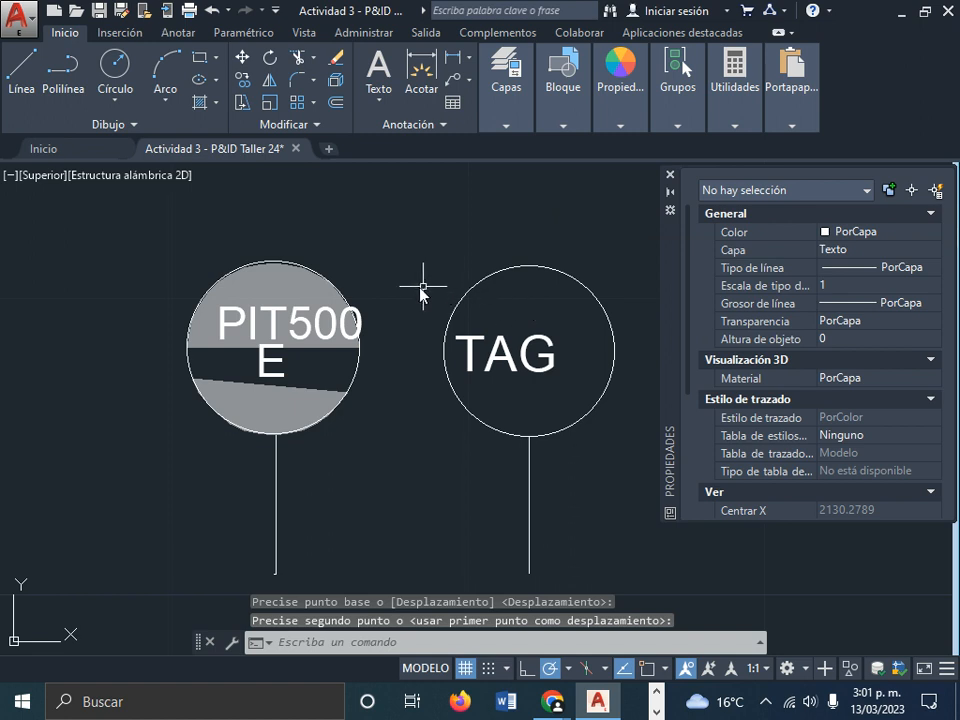
- Examine the ARIAL text style's font and the available font styles, keeping Arial and Normal
{"action": "middle_click_drag", "start_coordinate": [422, 274], "coordinate": [369, 270]}
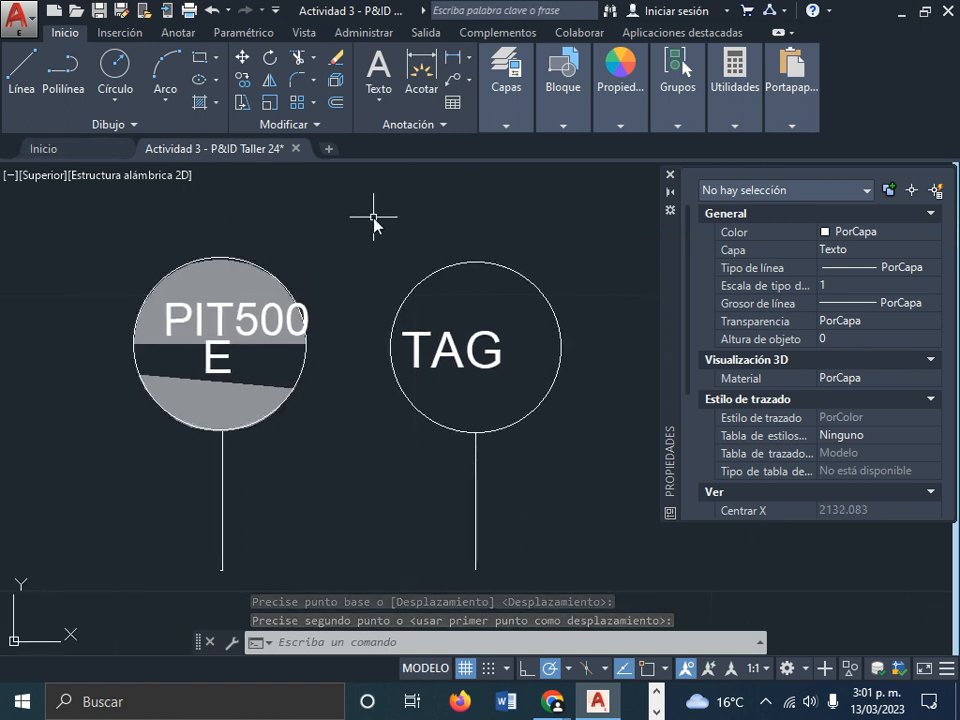
{"action": "left_click", "coordinate": [433, 125]}
{"action": "key", "text": "Escape"}
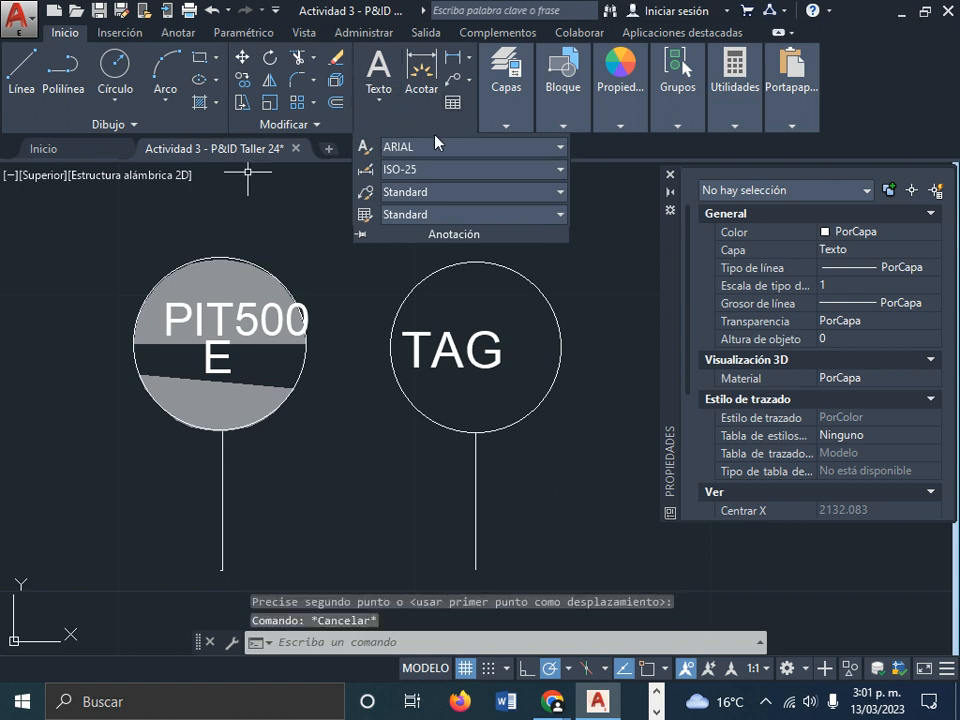
{"action": "left_click", "coordinate": [365, 147]}
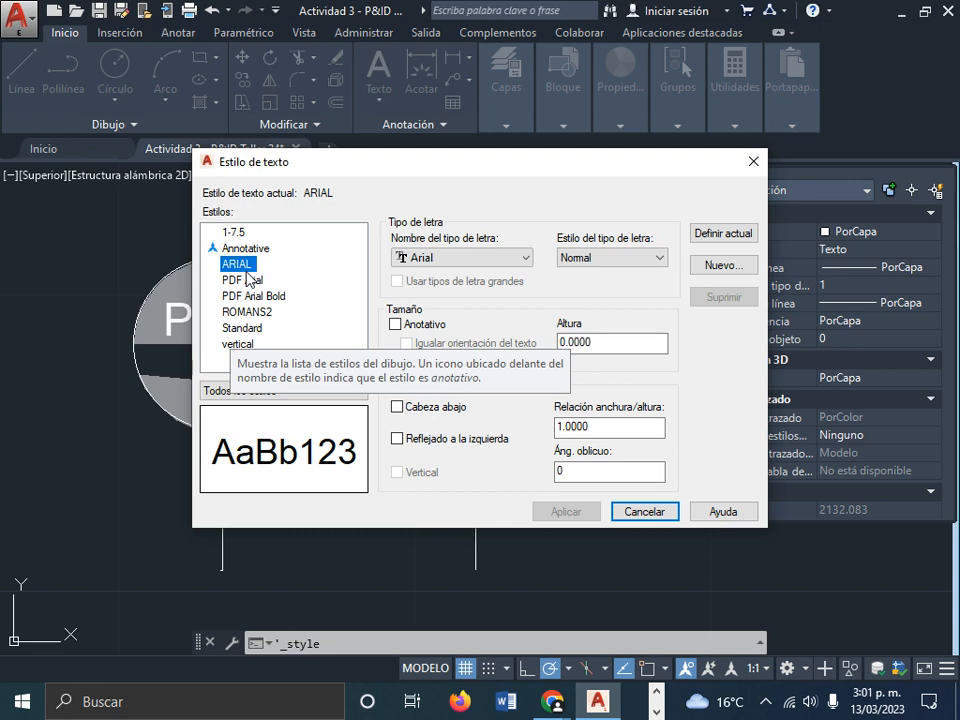
{"action": "left_click", "coordinate": [522, 258]}
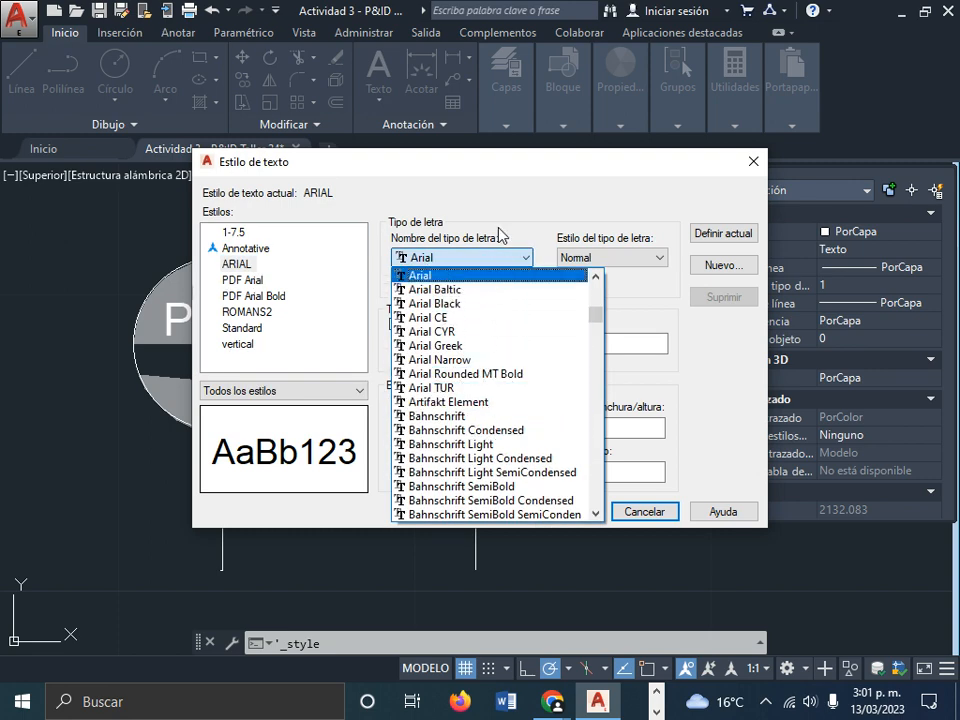
{"action": "left_click", "coordinate": [499, 178]}
{"action": "left_click", "coordinate": [617, 257]}
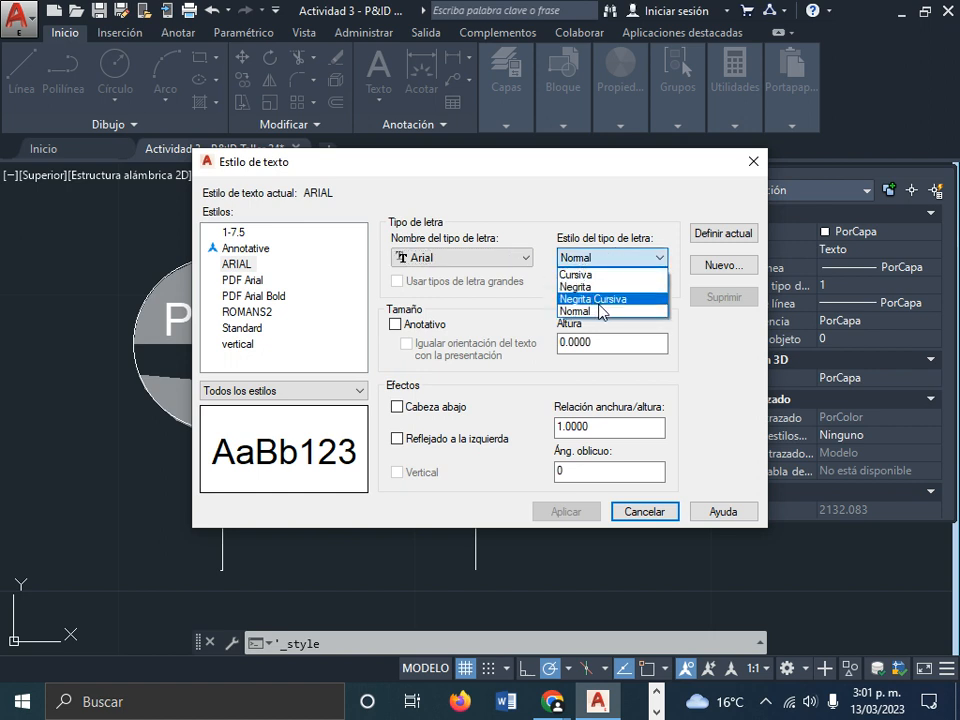
{"action": "left_click", "coordinate": [600, 310]}
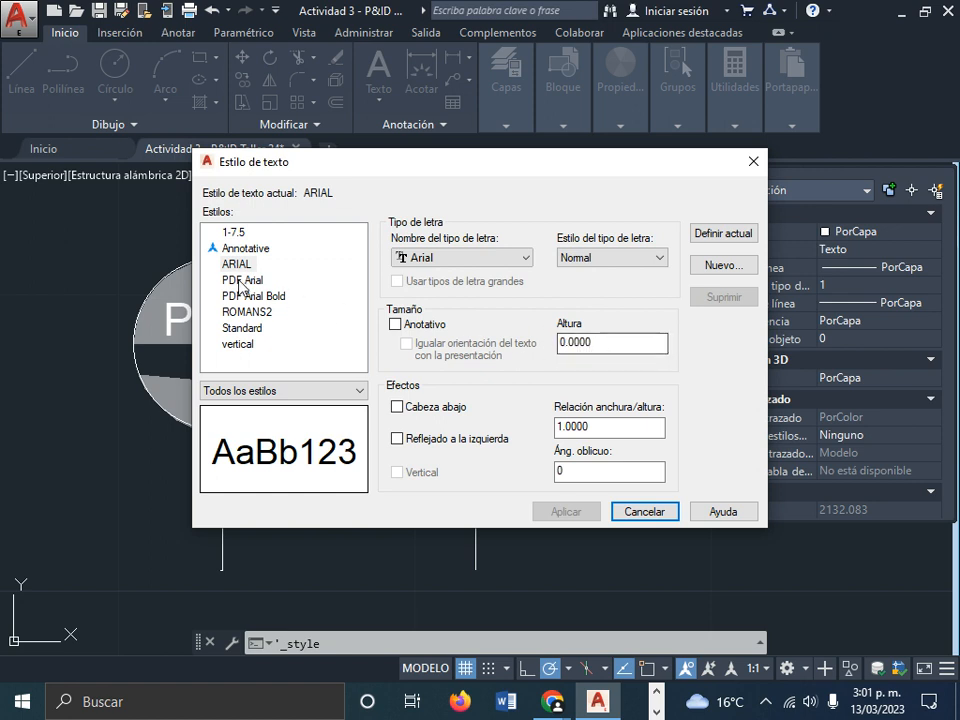
- Compare the settings of the 1-7.5, ROMANS2, Standard and PDF Arial Bold text styles, and leave without changing any
{"action": "left_click", "coordinate": [236, 232]}
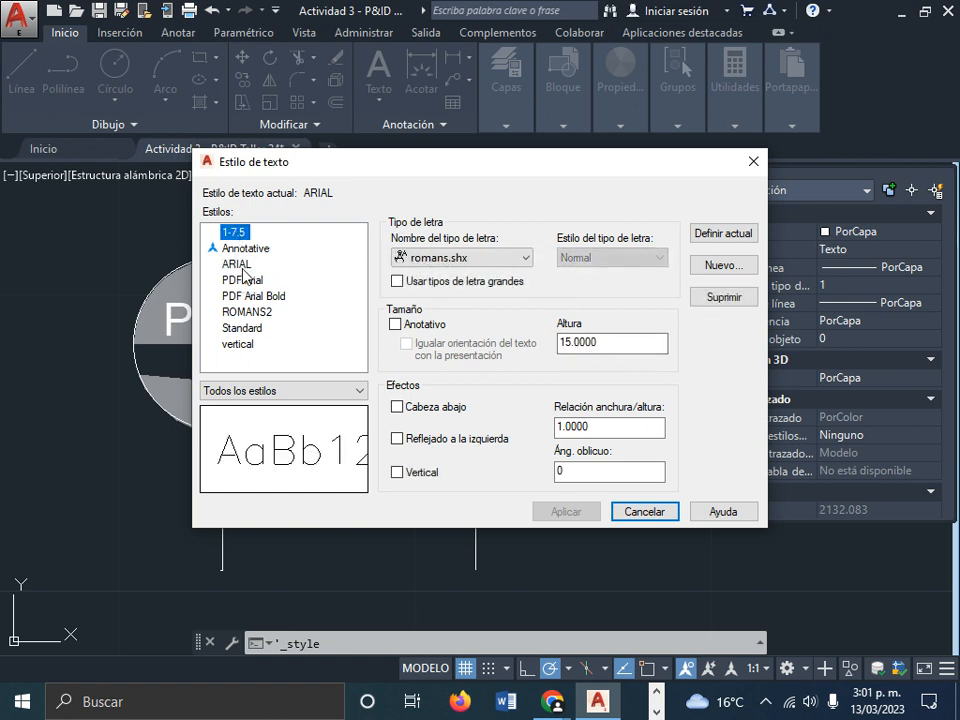
{"action": "left_click", "coordinate": [258, 314]}
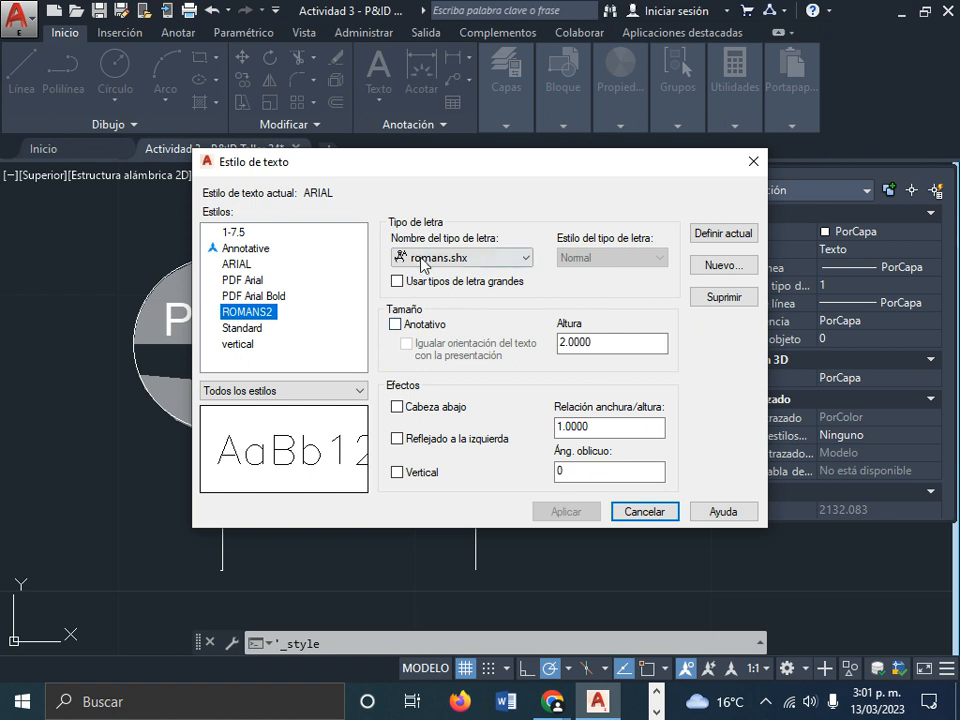
{"action": "left_click", "coordinate": [250, 328]}
{"action": "left_click", "coordinate": [253, 312]}
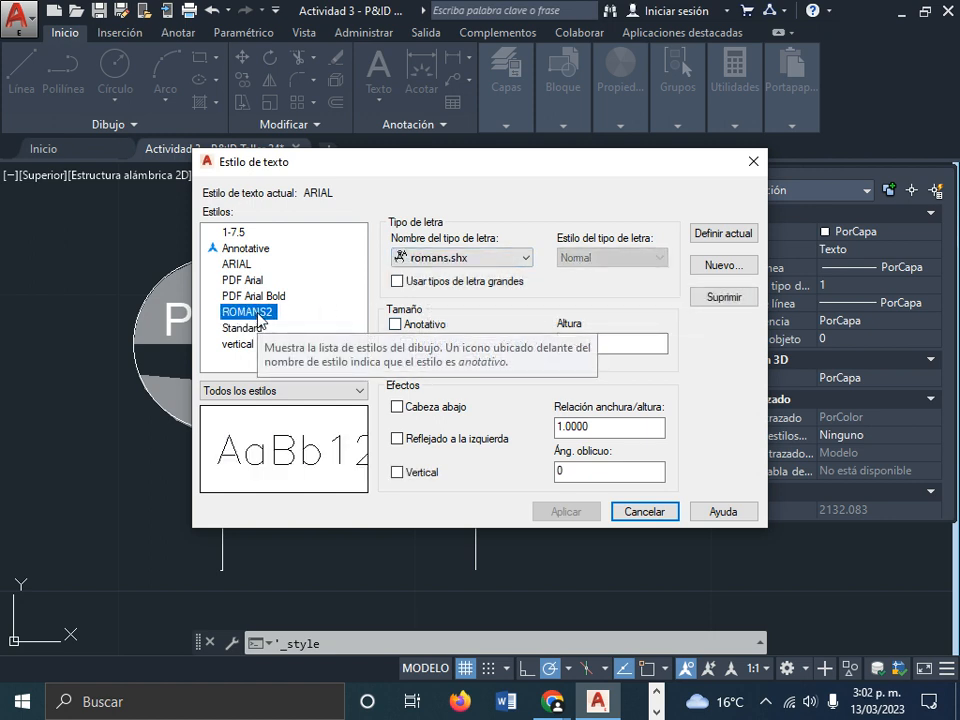
{"action": "left_click", "coordinate": [253, 300]}
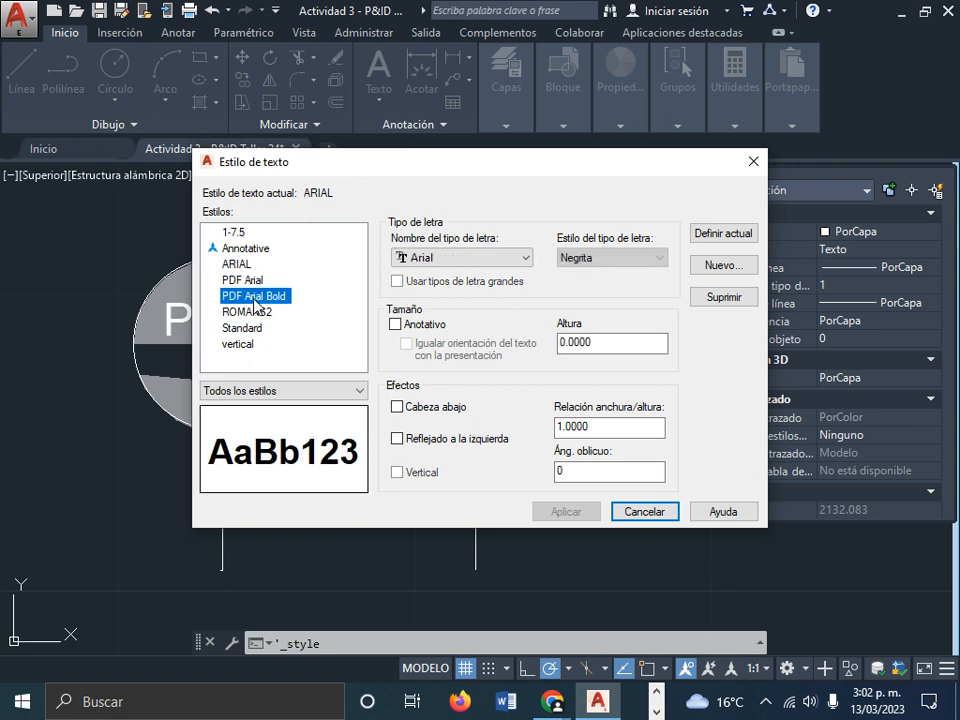
{"action": "left_click", "coordinate": [645, 511]}
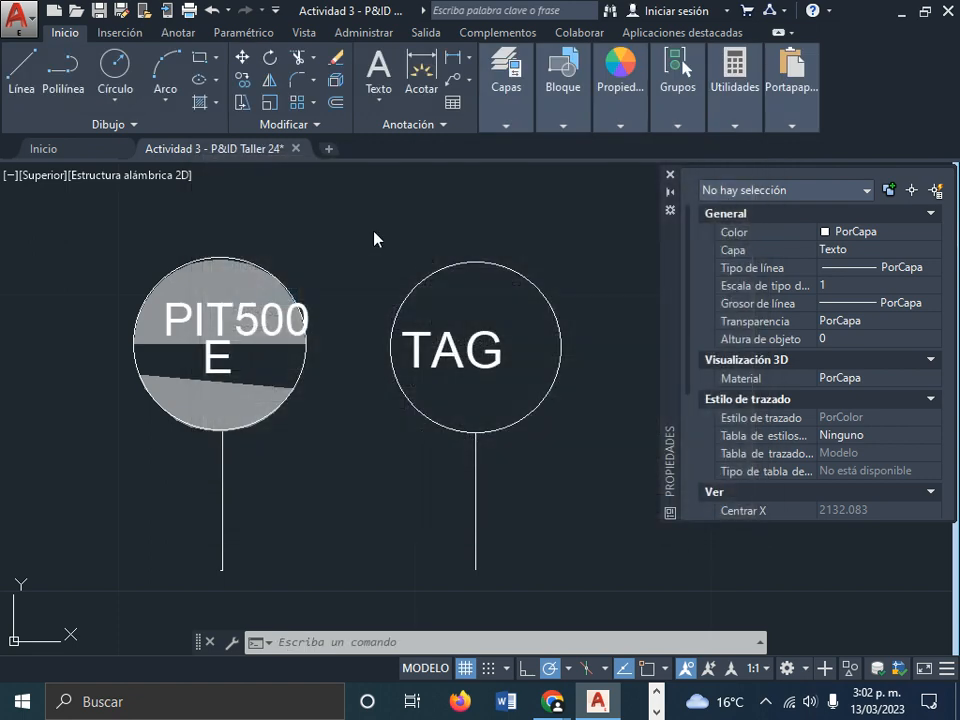
- Place a trial horizontal linear dimension about 8.41 long above the TAG circle, and erase it
{"action": "left_click", "coordinate": [468, 58]}
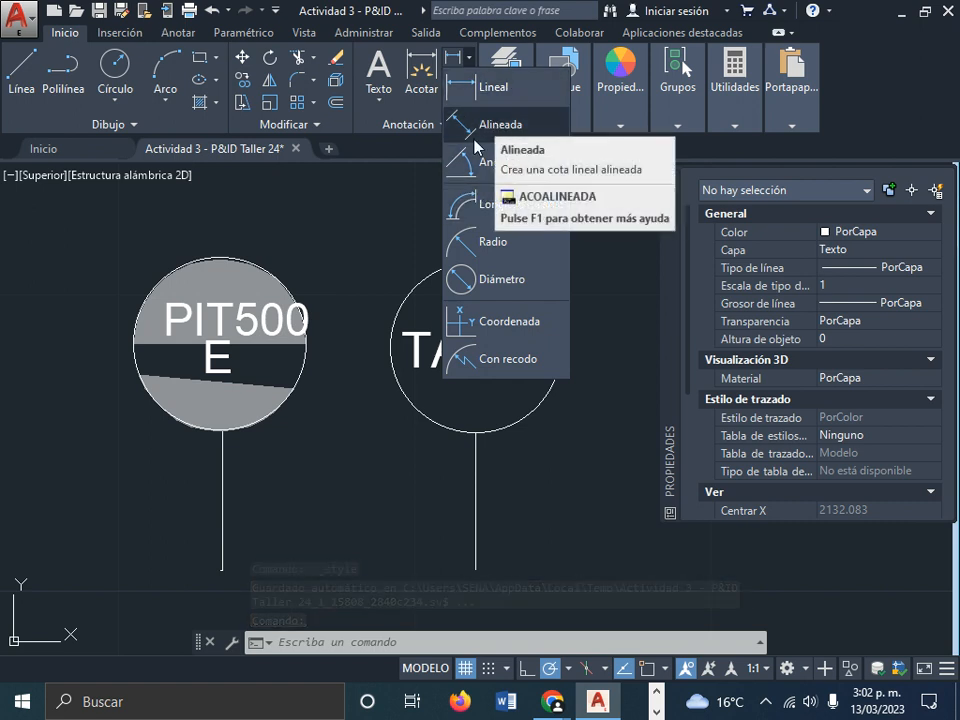
{"action": "left_click", "coordinate": [500, 88]}
{"action": "left_click", "coordinate": [315, 217]}
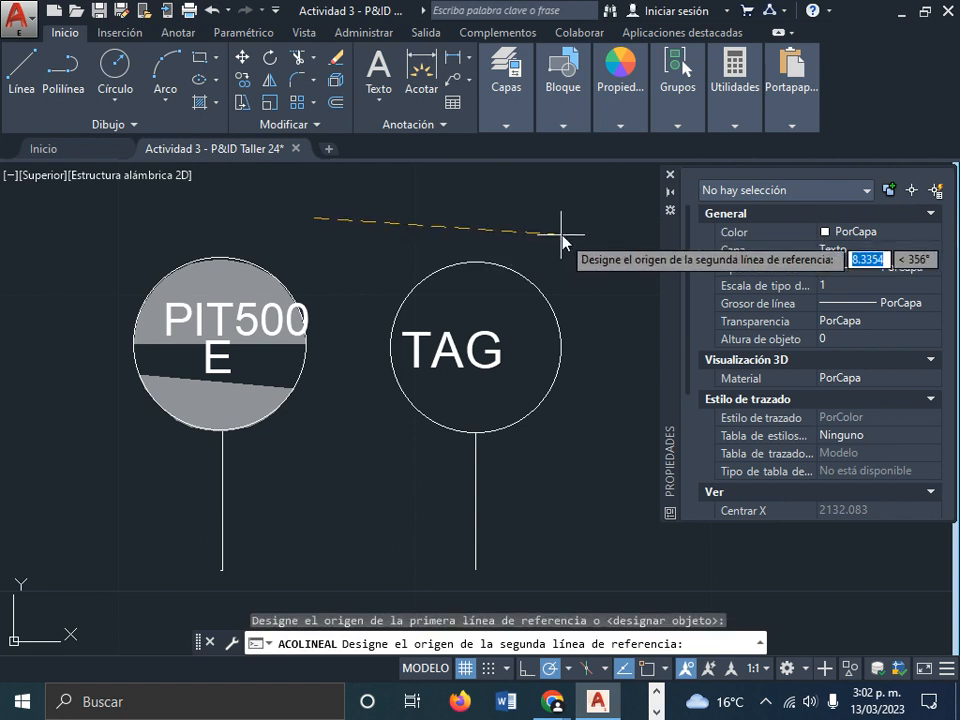
{"action": "left_click", "coordinate": [563, 217]}
{"action": "left_click", "coordinate": [566, 264]}
{"action": "middle_click_drag", "start_coordinate": [443, 186], "coordinate": [427, 225]}
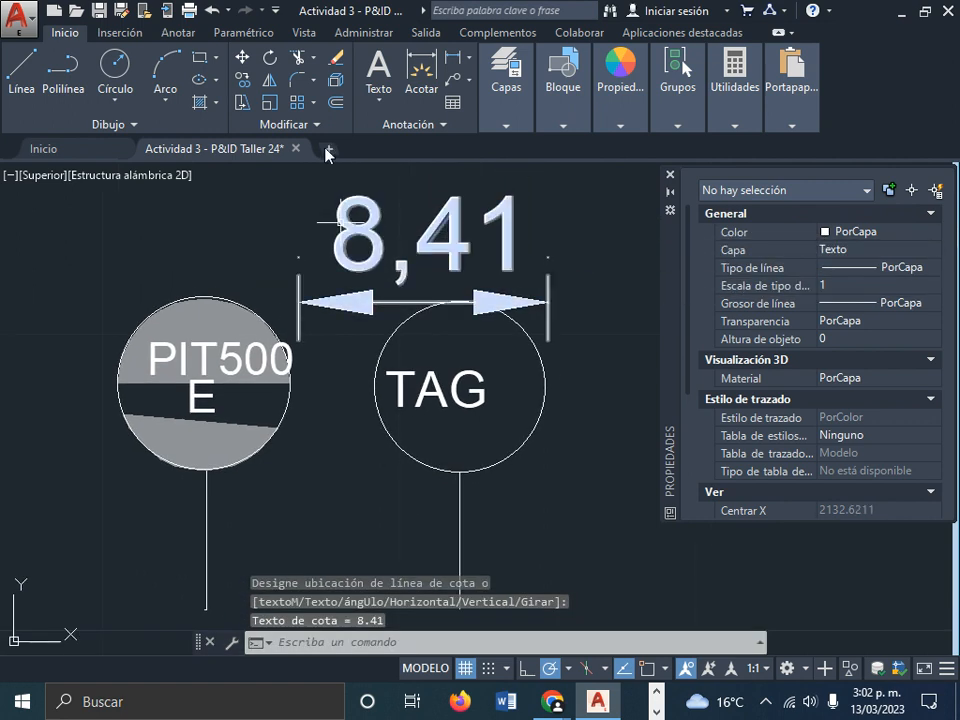
{"action": "left_click", "coordinate": [437, 238]}
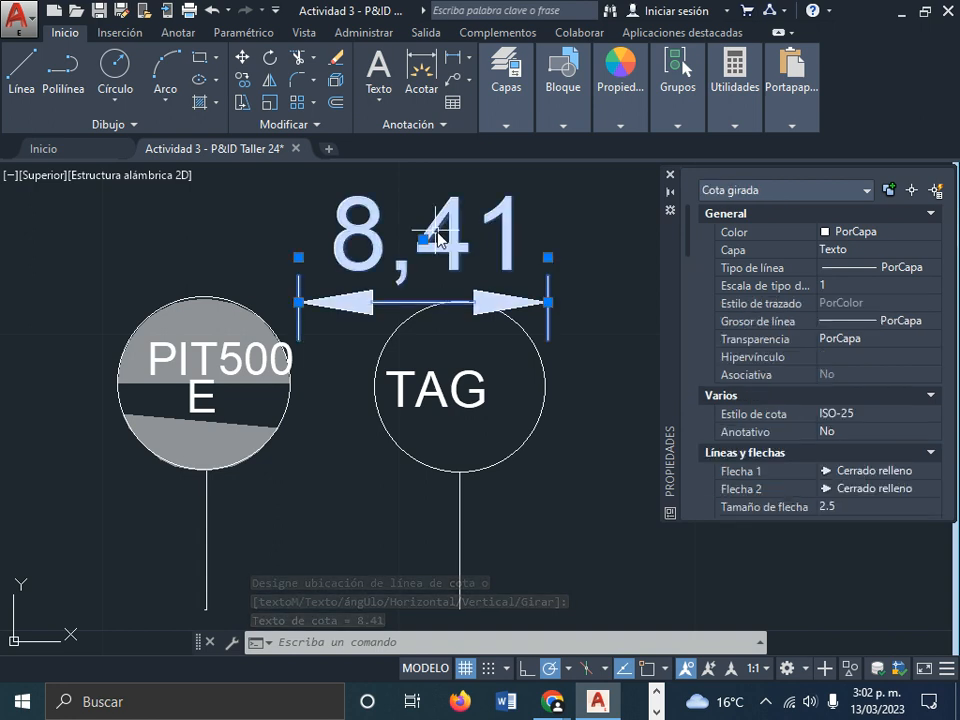
{"action": "key", "text": "Delete"}
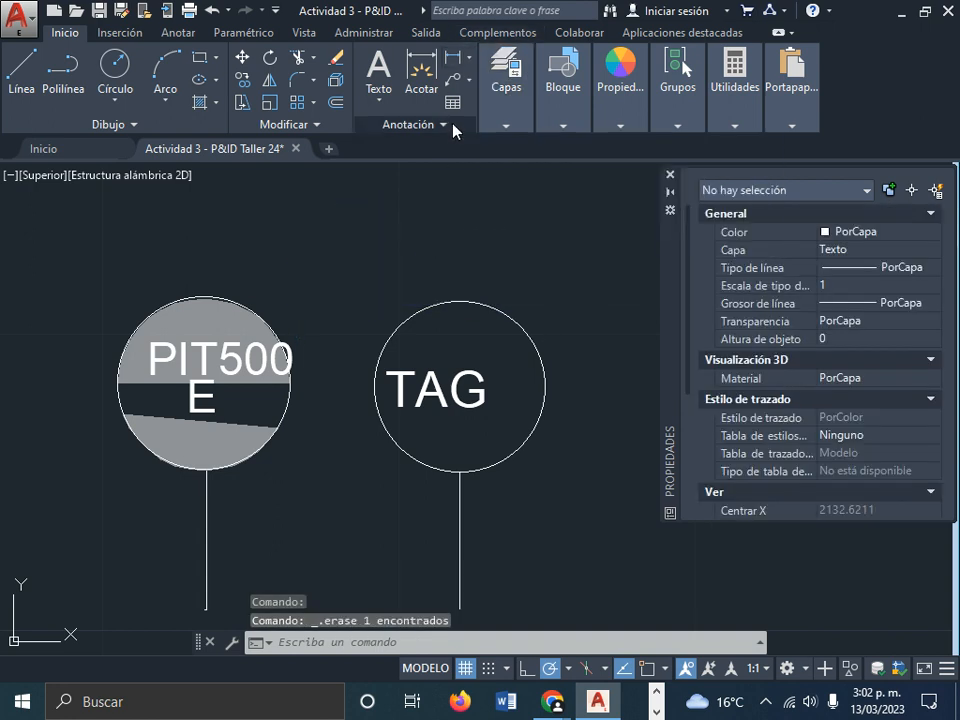
{"action": "left_click", "coordinate": [470, 59]}
{"action": "left_click", "coordinate": [375, 118]}
{"action": "left_click", "coordinate": [375, 120]}
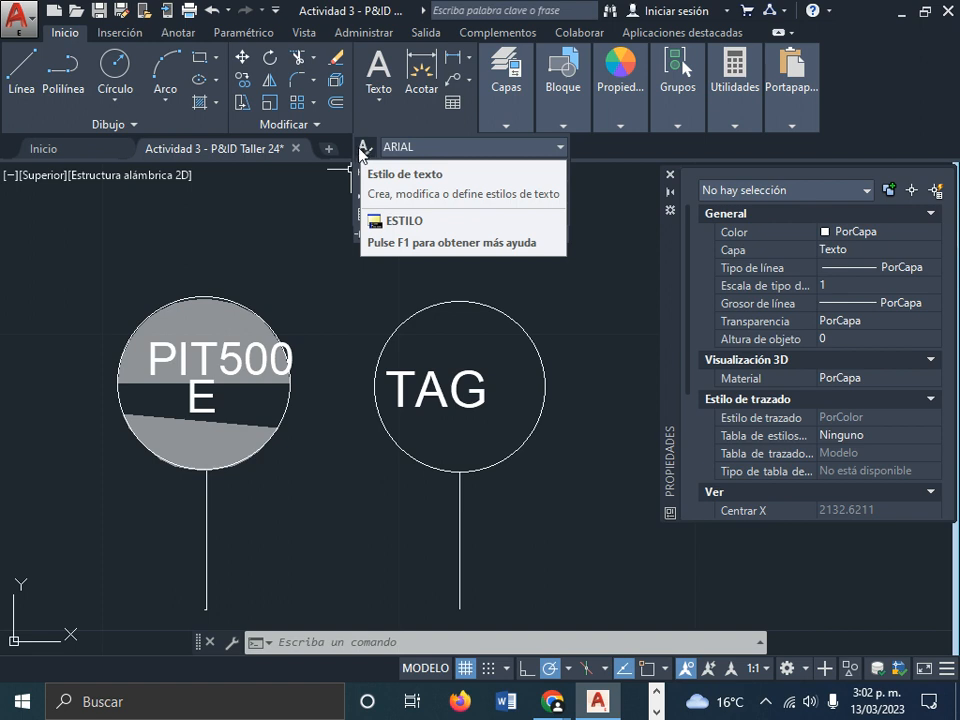
{"action": "key", "text": "Escape"}
{"action": "key", "text": "Escape"}
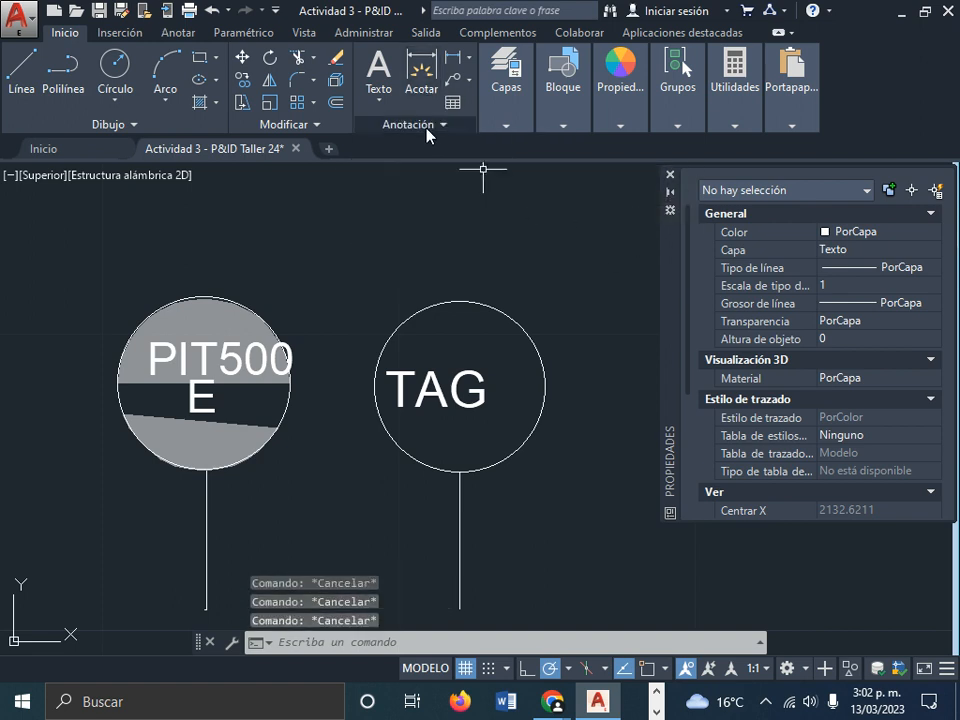
- Examine the ISO-25 dimension style's text settings and its available text styles, and leave without changing any
{"action": "left_click", "coordinate": [428, 128]}
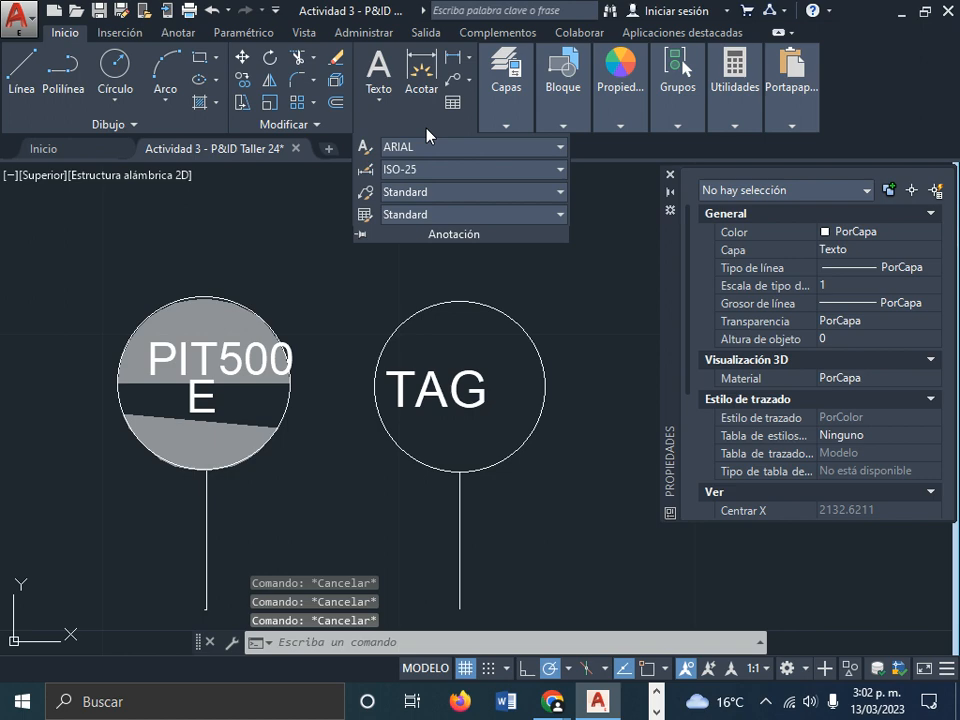
{"action": "left_click", "coordinate": [366, 169]}
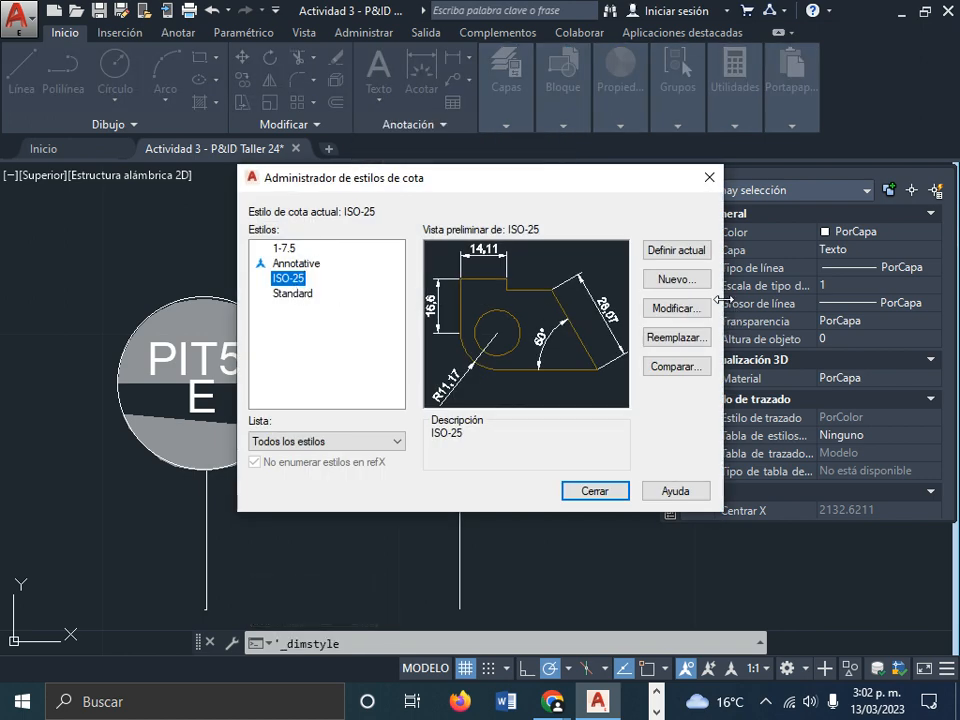
{"action": "left_click", "coordinate": [672, 310]}
{"action": "left_click", "coordinate": [370, 143]}
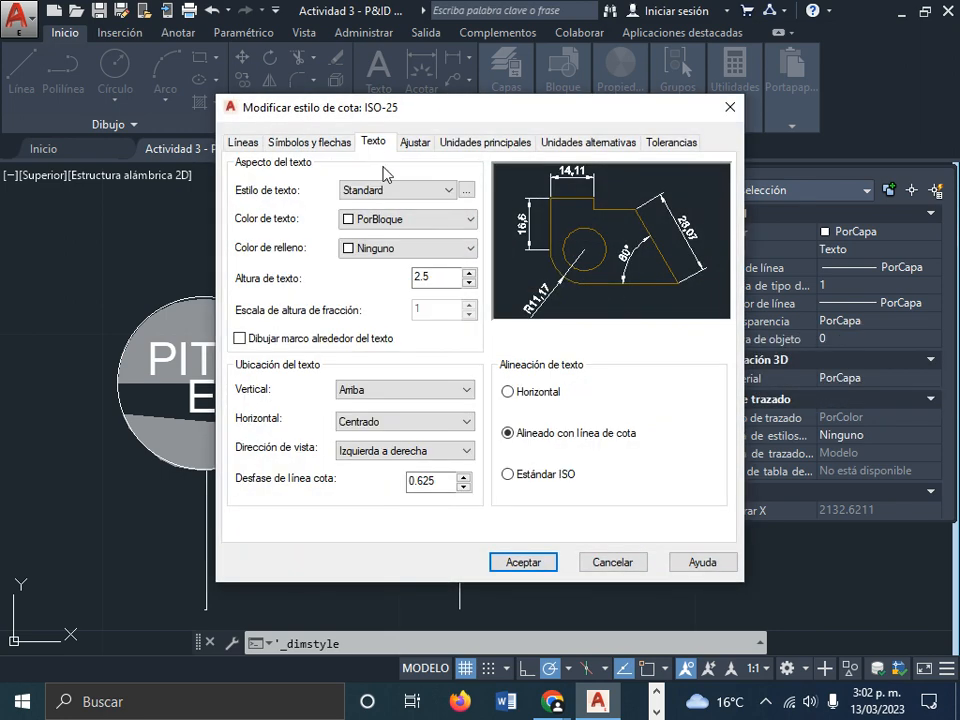
{"action": "left_click", "coordinate": [385, 190]}
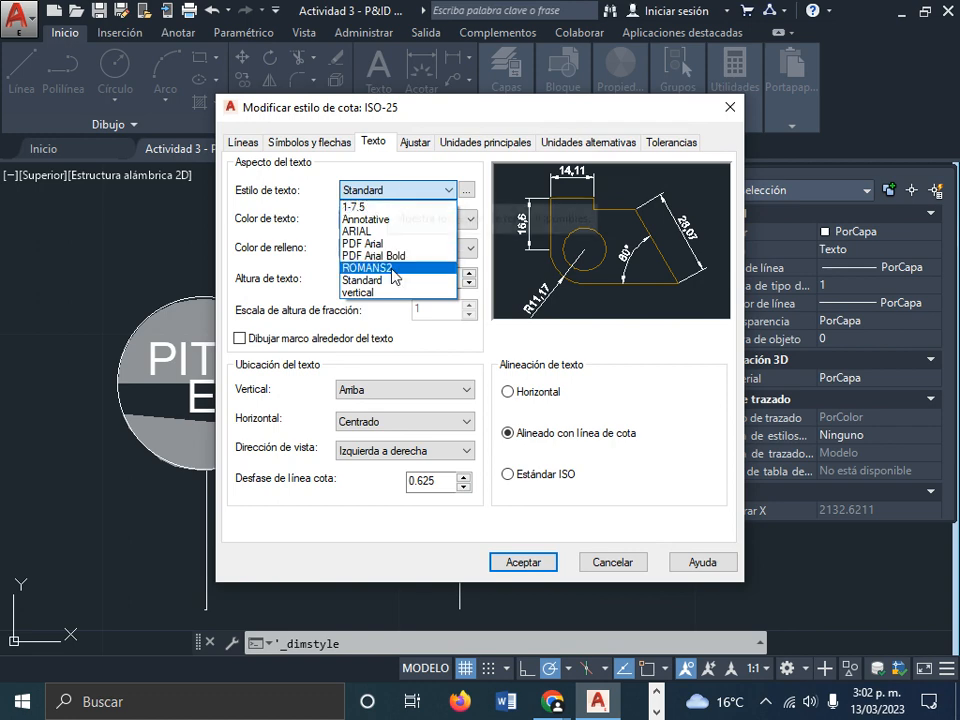
{"action": "left_click", "coordinate": [315, 190]}
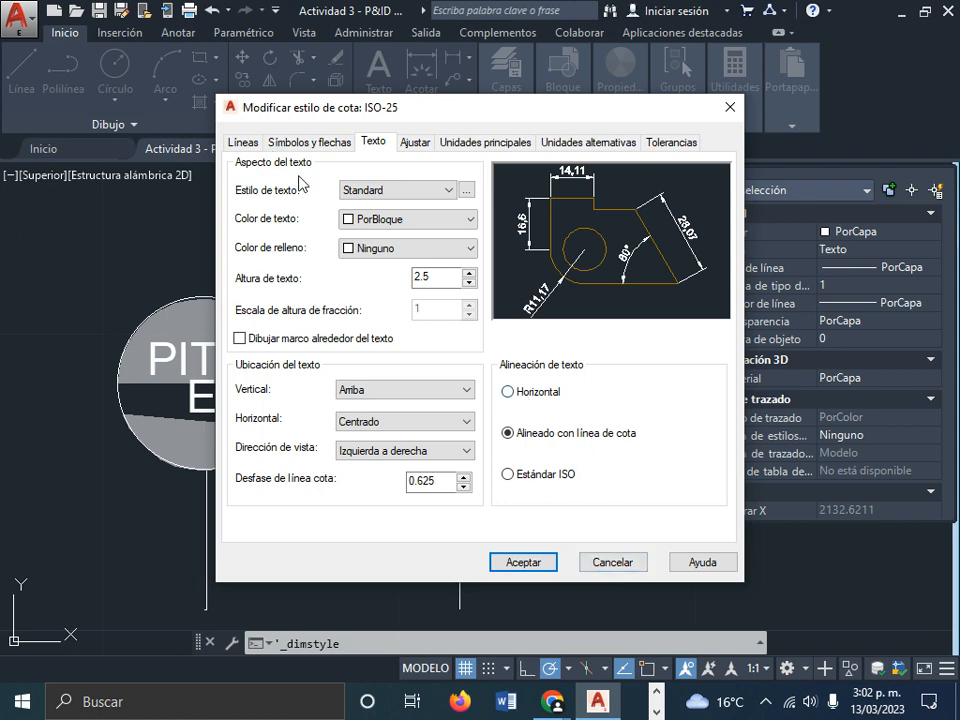
{"action": "key", "text": "Escape"}
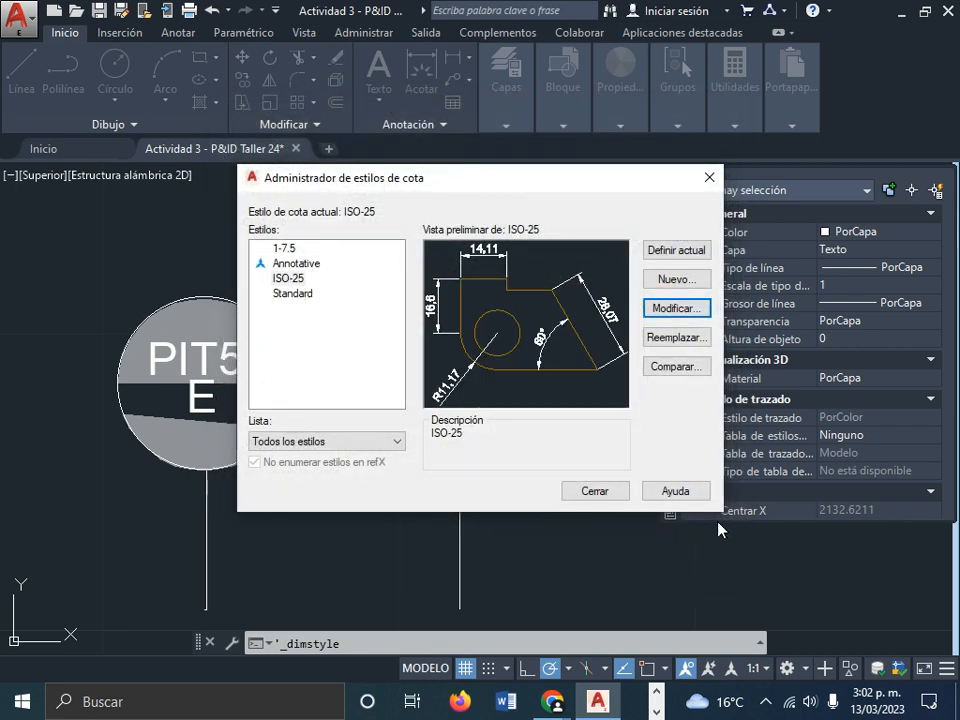
{"action": "left_click", "coordinate": [596, 491]}
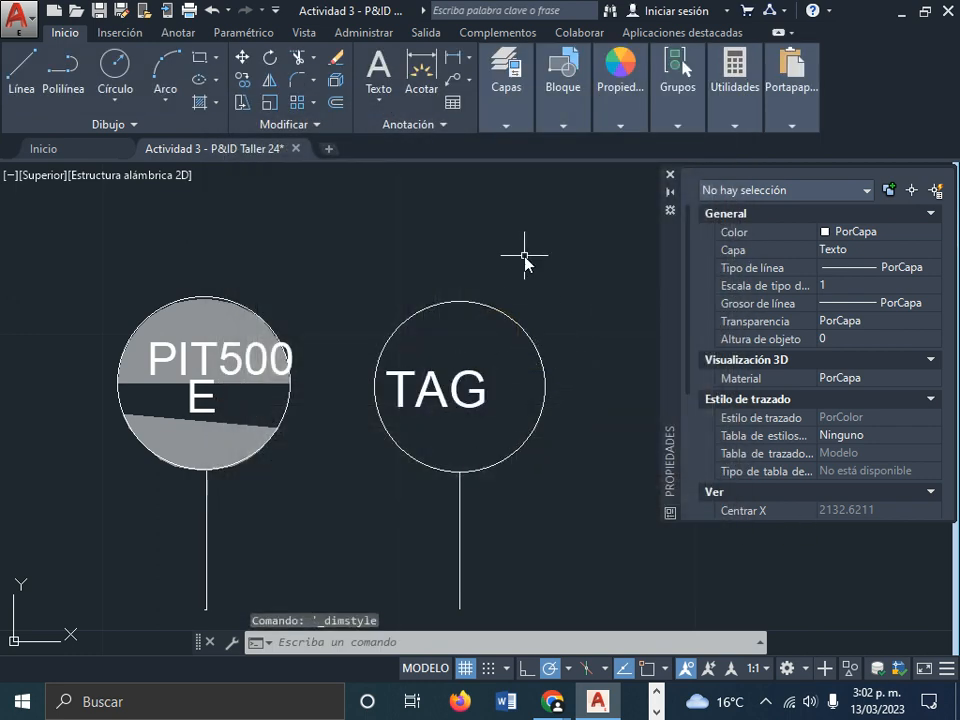
- Inspect the TAG attribute's text properties, including its height, without changing them
{"action": "left_click", "coordinate": [449, 382]}
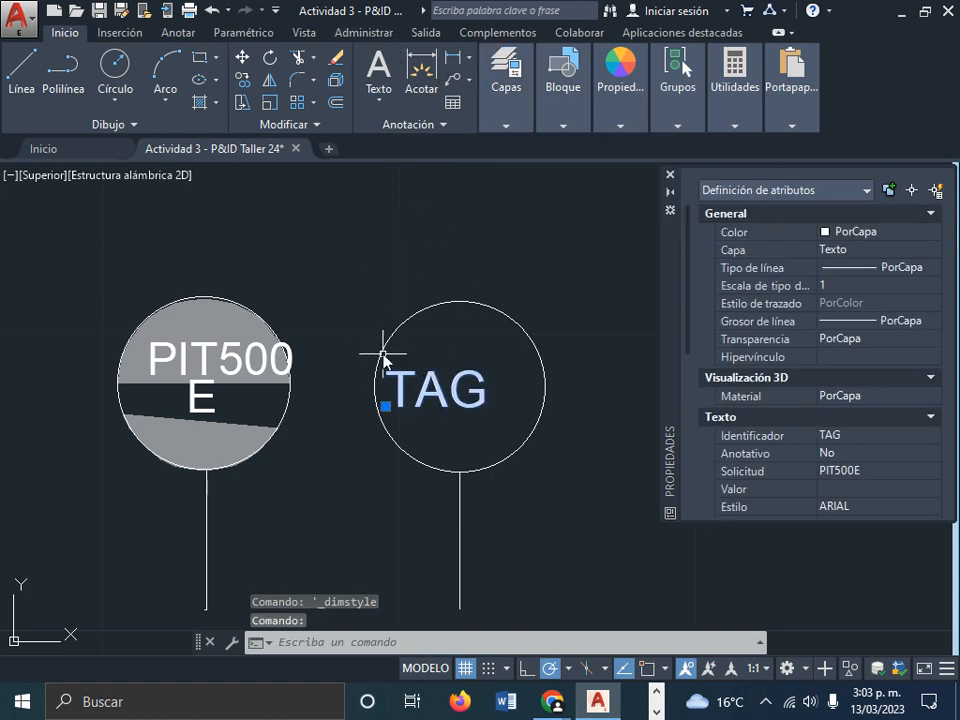
{"action": "key", "text": "Escape"}
{"action": "scroll", "coordinate": [395, 365], "scroll_direction": "down", "scroll_amount": 4}
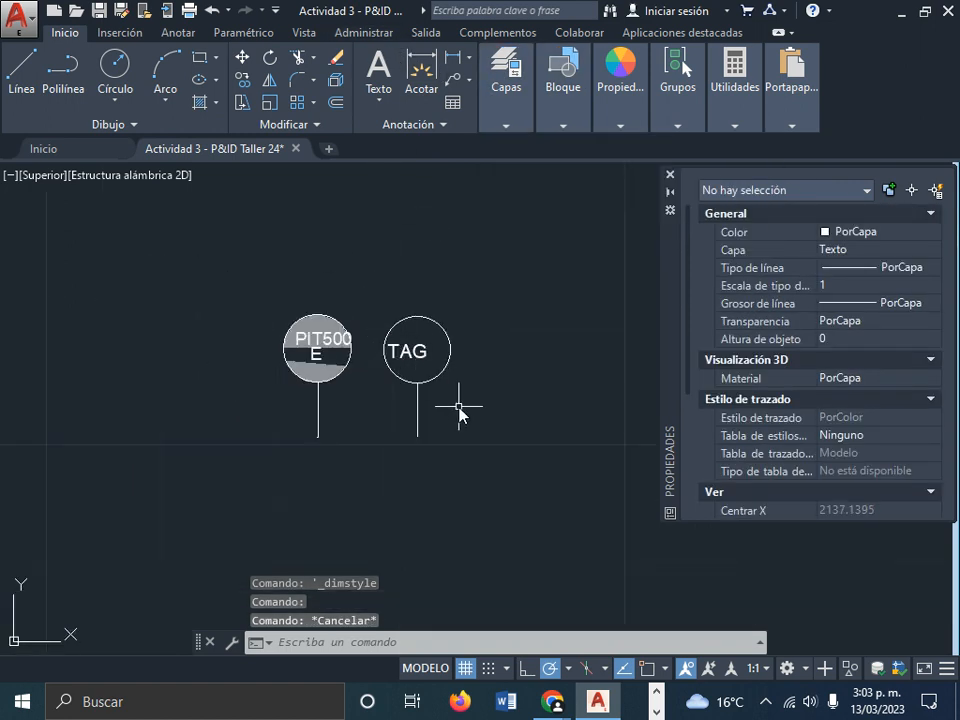
{"action": "scroll", "coordinate": [459, 407], "scroll_direction": "up", "scroll_amount": 2}
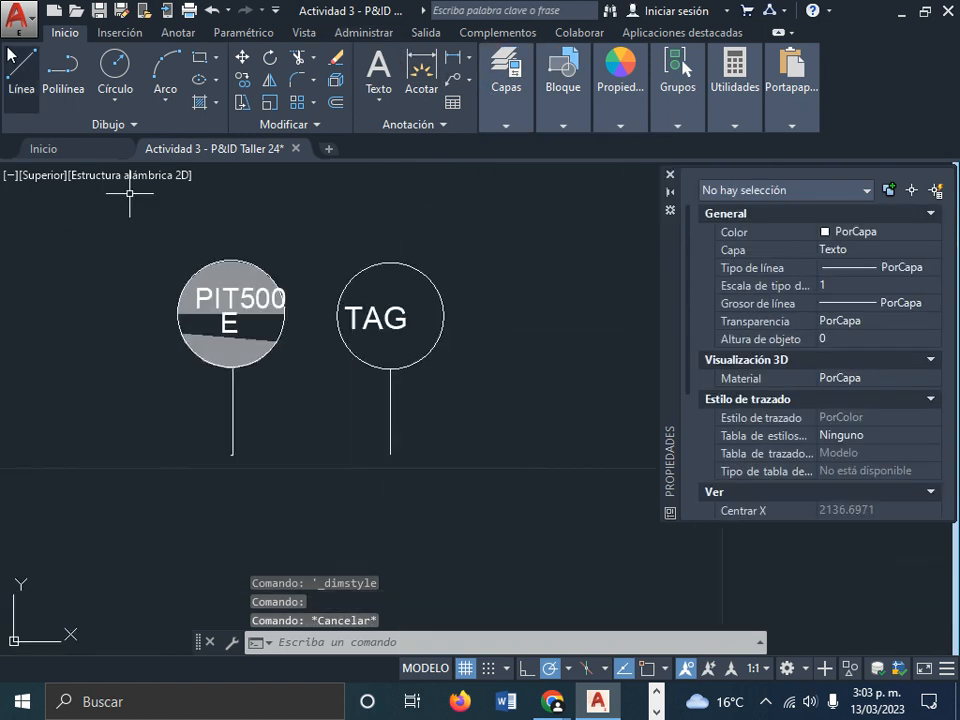
{"action": "left_click", "coordinate": [383, 313]}
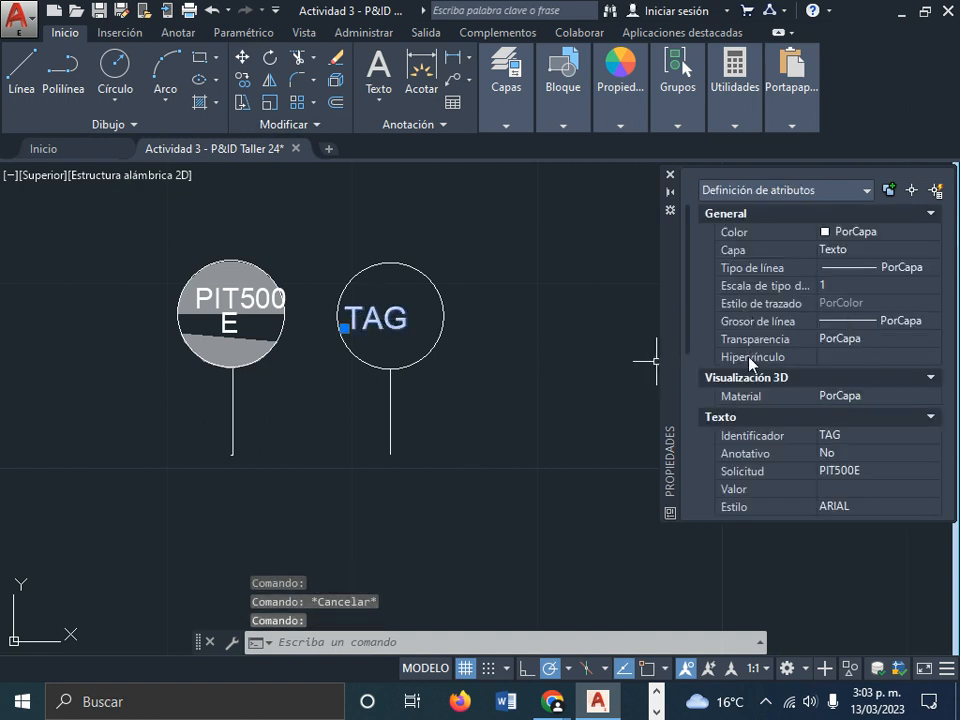
{"action": "scroll", "coordinate": [750, 362], "scroll_direction": "down", "scroll_amount": 4}
{"action": "left_click", "coordinate": [855, 322]}
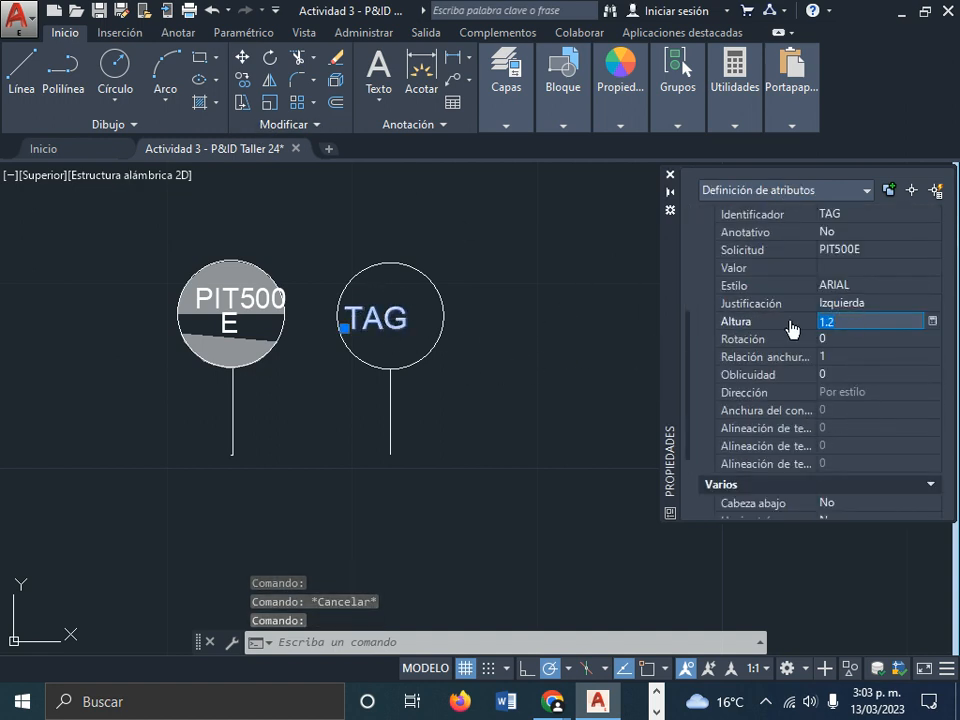
{"action": "key", "text": "Escape"}
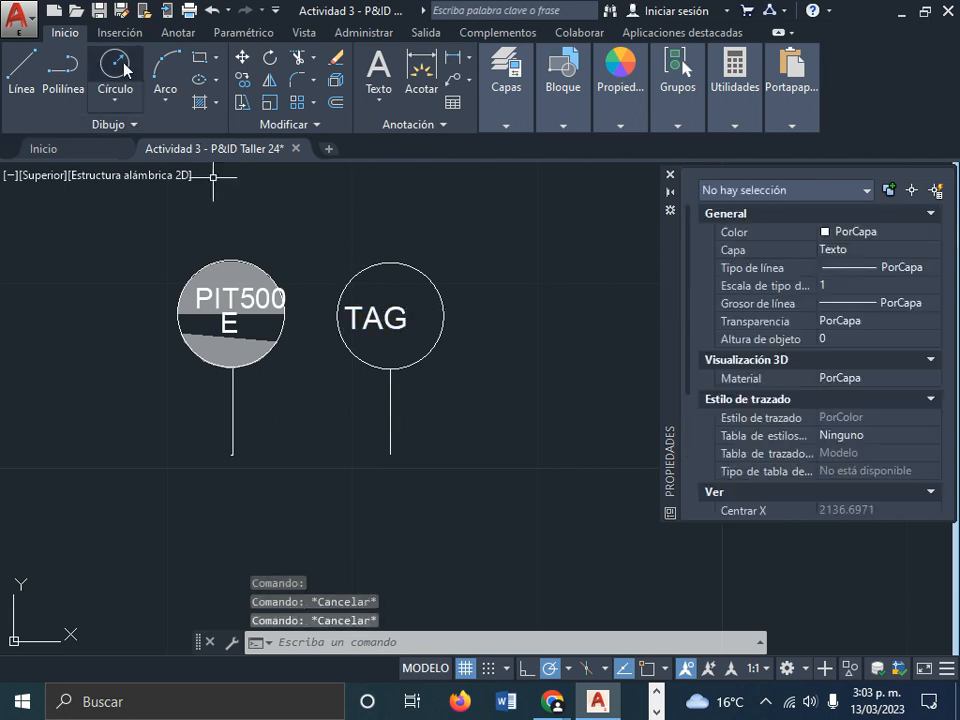
- Start a block definition named Transmisor and select the circle, its stem line and the TAG attribute as its objects
{"action": "left_click", "coordinate": [106, 32]}
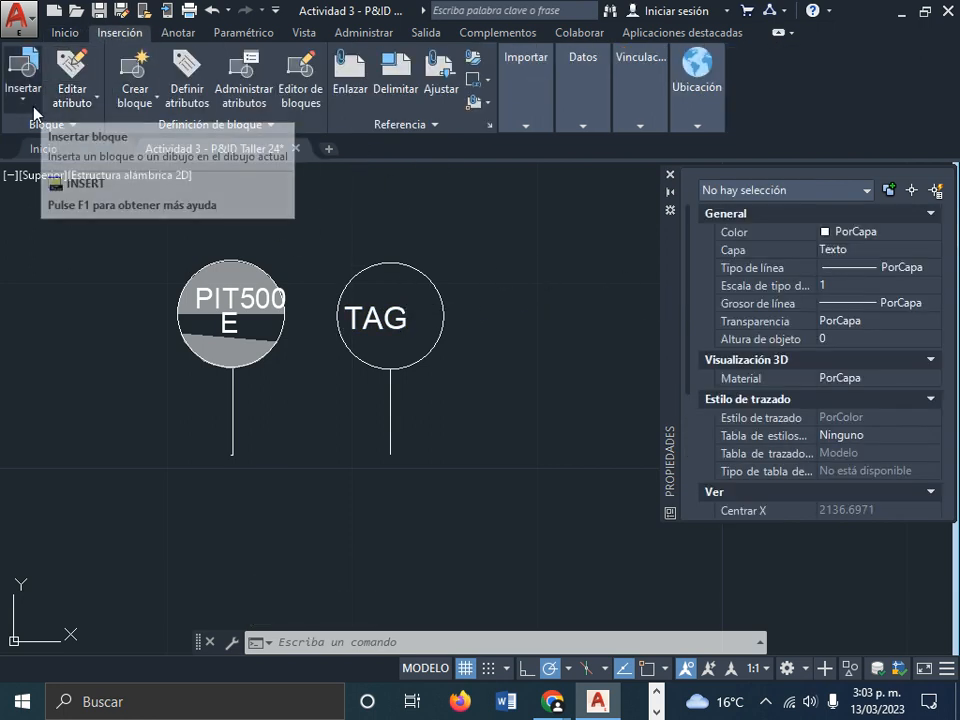
{"action": "left_click", "coordinate": [136, 104]}
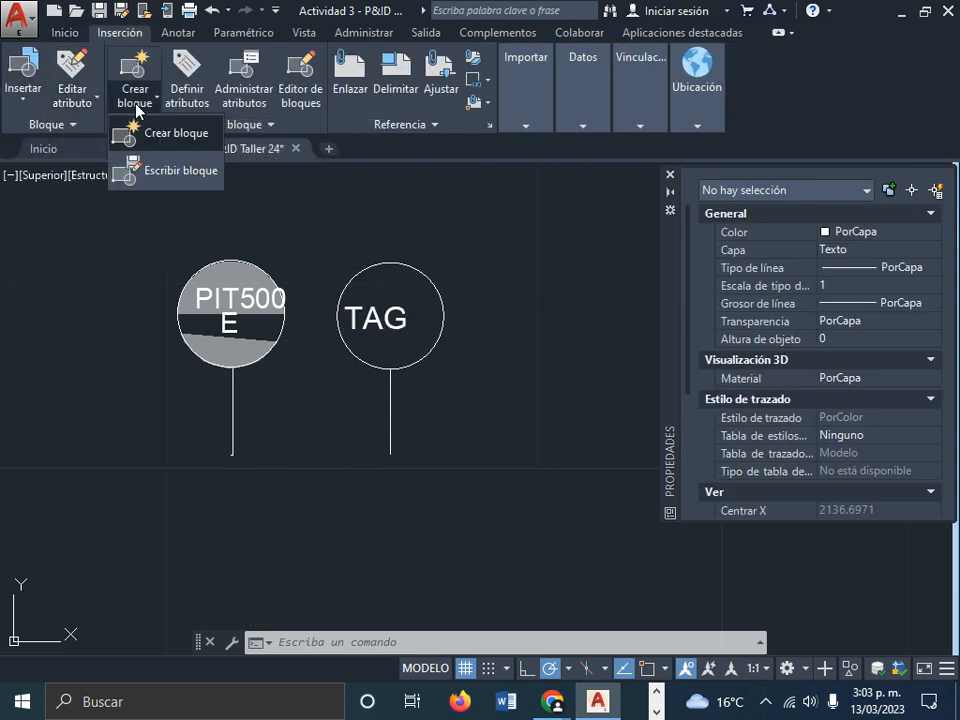
{"action": "left_click", "coordinate": [178, 133]}
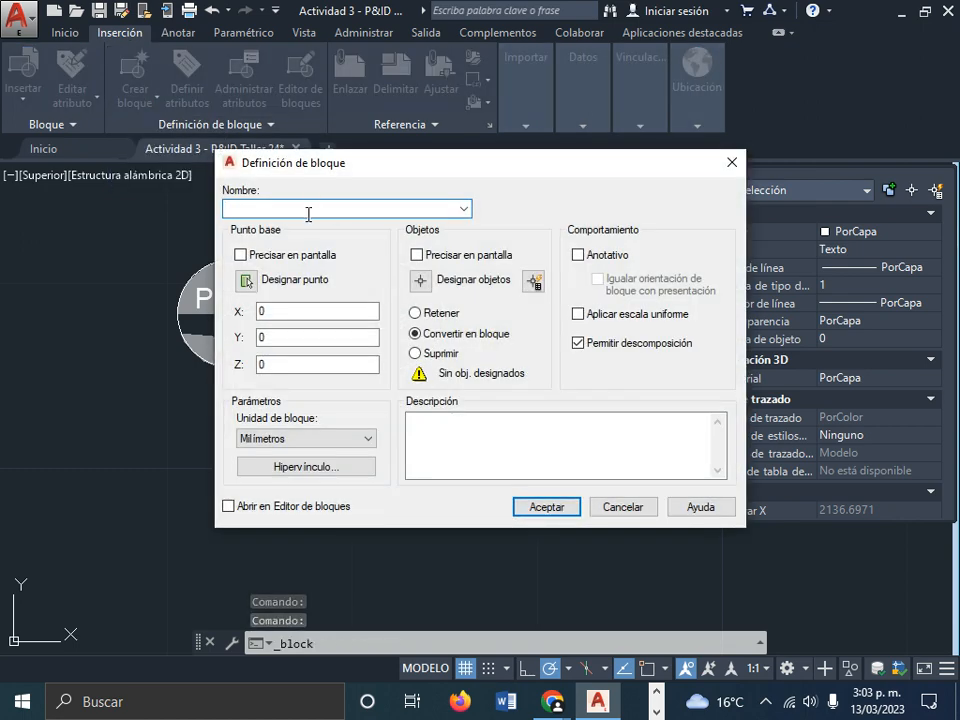
{"action": "left_click_drag", "start_coordinate": [397, 169], "coordinate": [675, 218]}
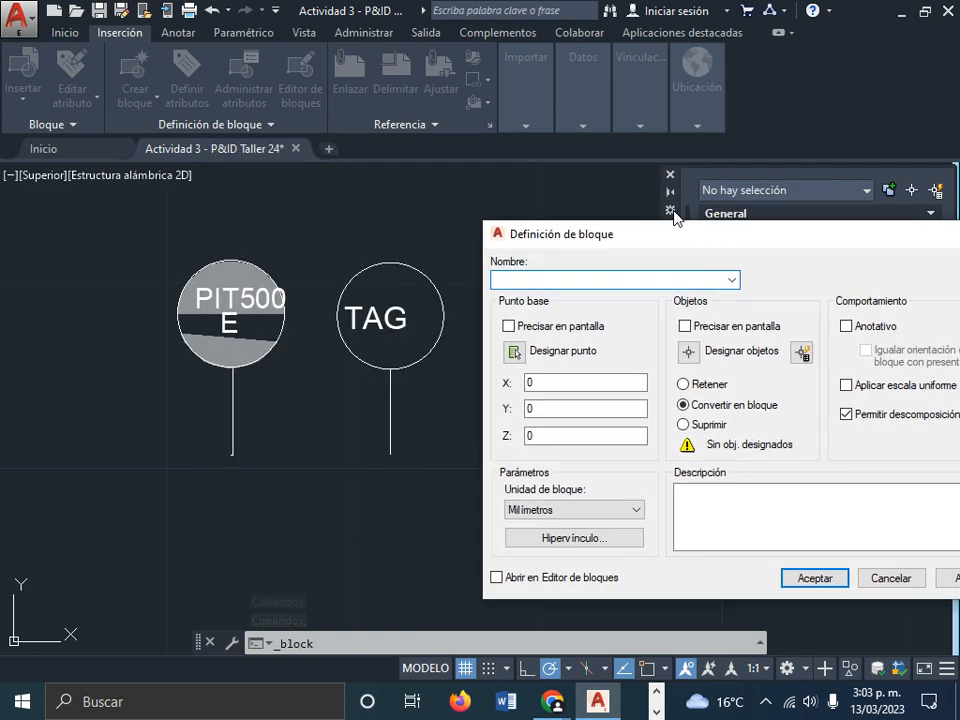
{"action": "left_click_drag", "start_coordinate": [609, 238], "coordinate": [575, 216]}
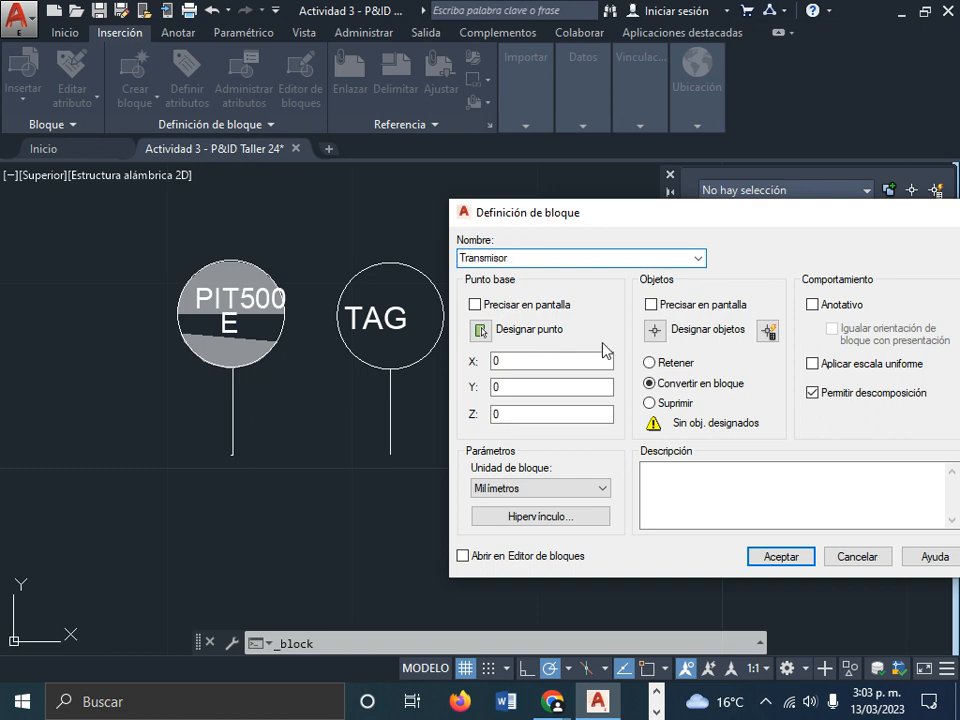
{"action": "left_click", "coordinate": [655, 330]}
{"action": "left_click", "coordinate": [407, 450]}
{"action": "left_click", "coordinate": [296, 210]}
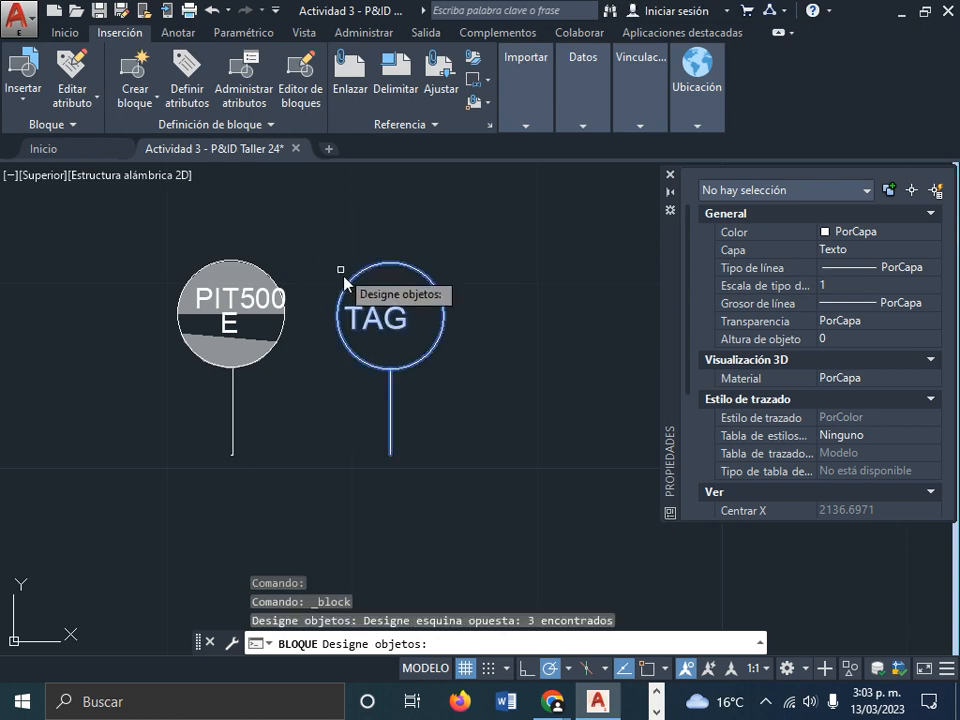
{"action": "key", "text": "Return"}
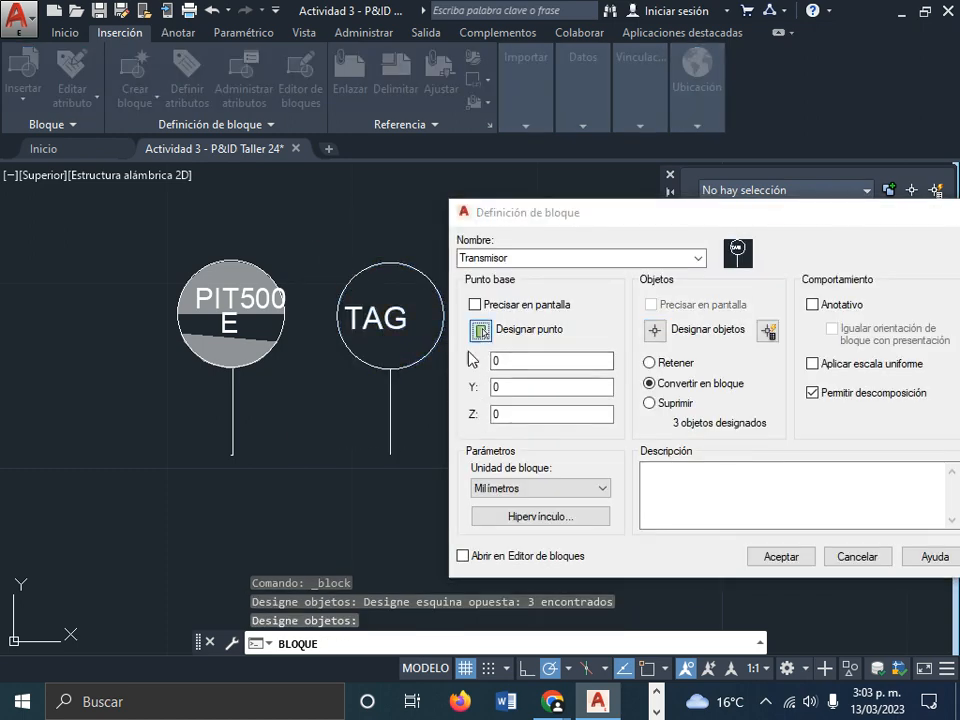
- Enable Endpoint and Intersection snaps to set the base point at the stem's lower end, and create the block with a blank TAG value
{"action": "left_click", "coordinate": [480, 330]}
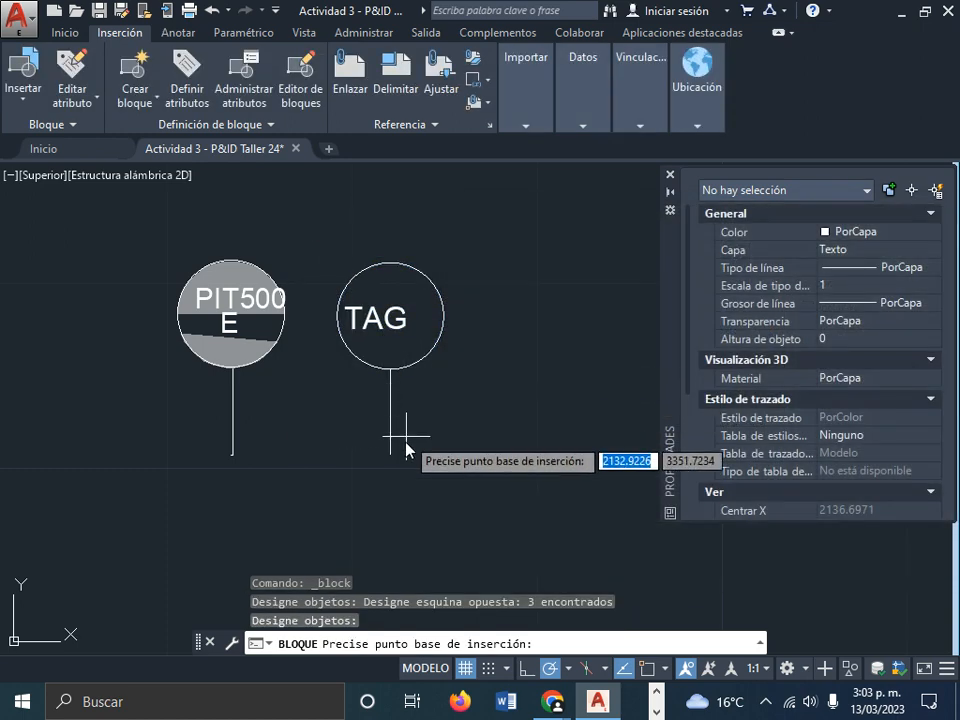
{"action": "left_click", "coordinate": [649, 673]}
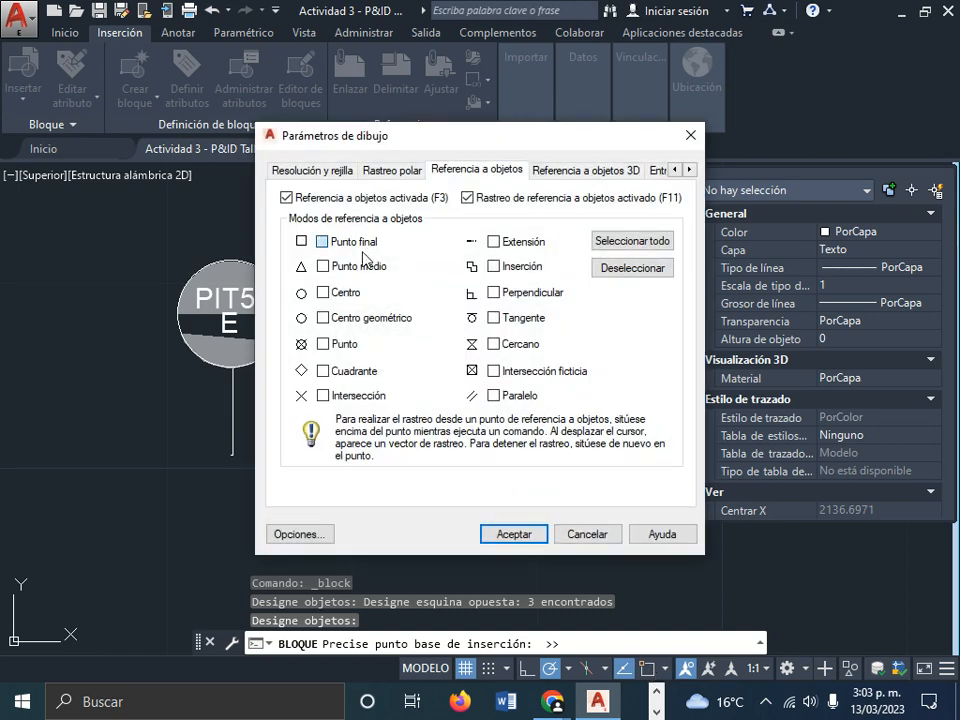
{"action": "left_click", "coordinate": [513, 533]}
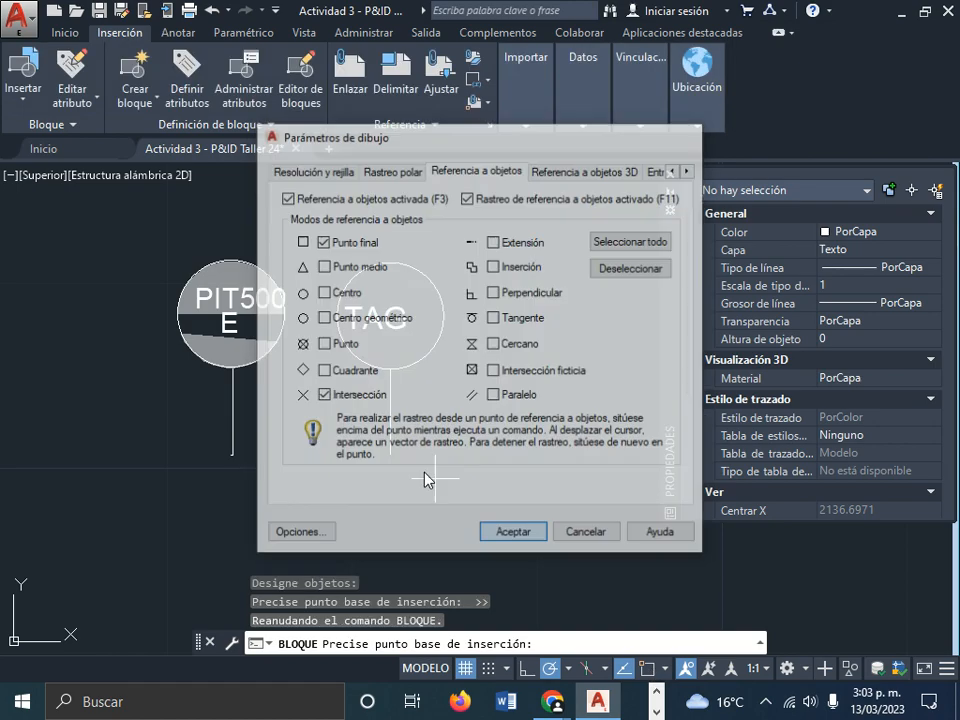
{"action": "left_click", "coordinate": [390, 454]}
{"action": "left_click", "coordinate": [781, 556]}
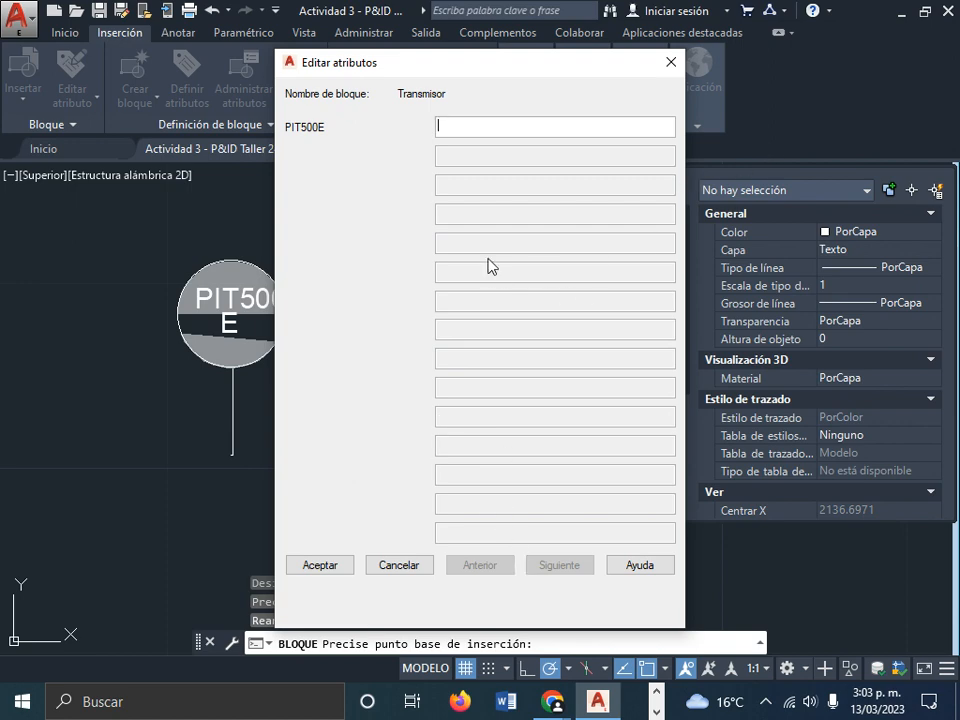
{"action": "left_click", "coordinate": [320, 565]}
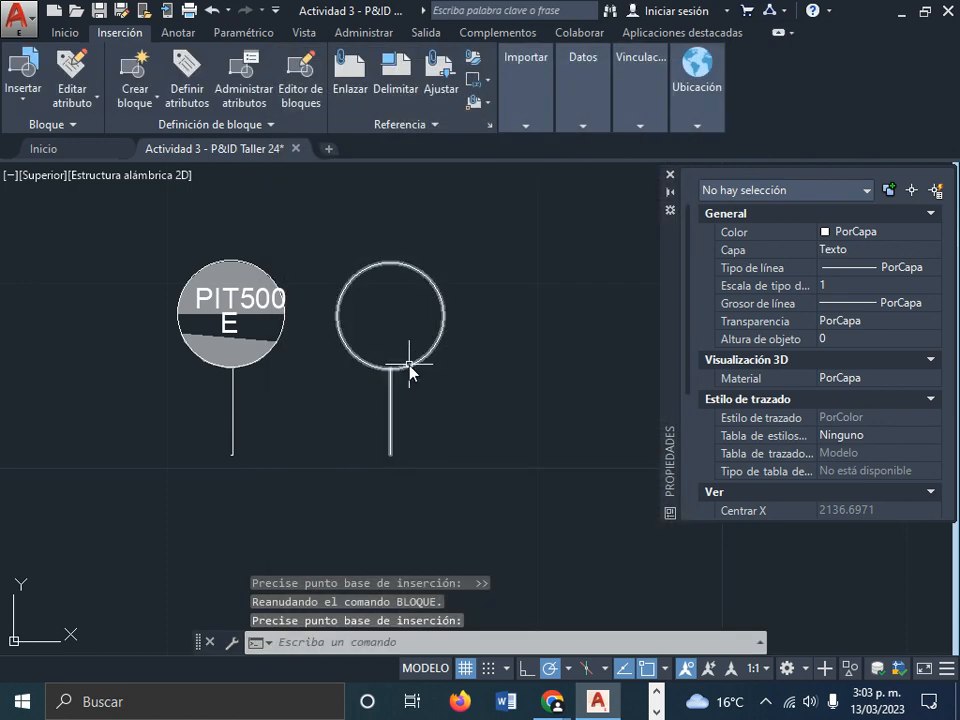
{"action": "key", "text": "Escape"}
{"action": "key", "text": "Escape"}
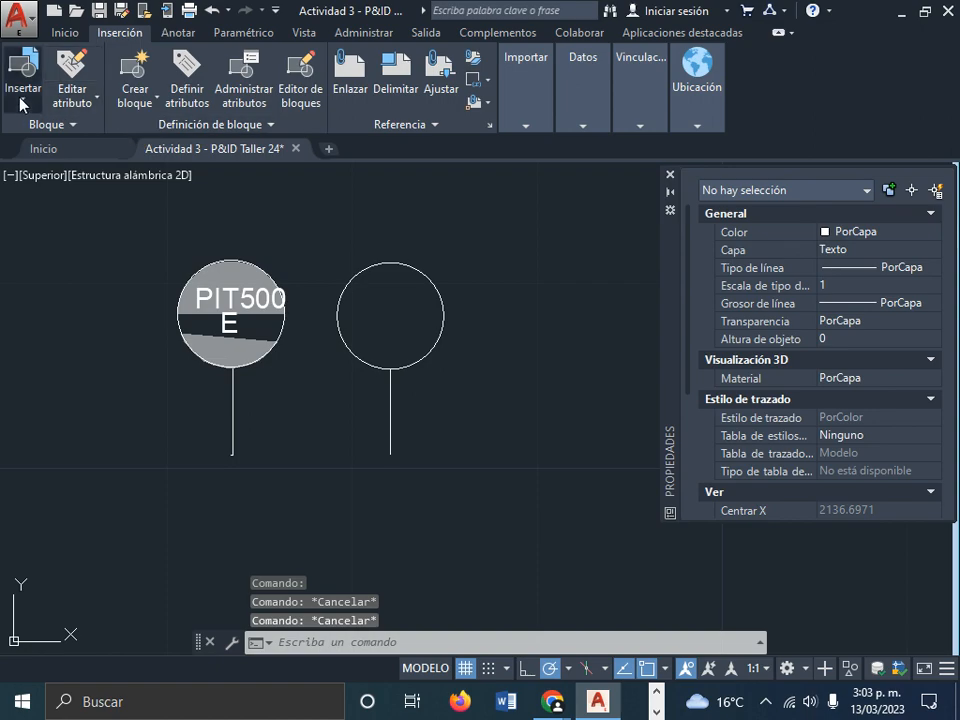
- Insert a Transmisor block in the empty area beside the two existing instrument symbols
{"action": "left_click", "coordinate": [23, 75]}
{"action": "left_click", "coordinate": [179, 150]}
{"action": "middle_click", "coordinate": [560, 405]}
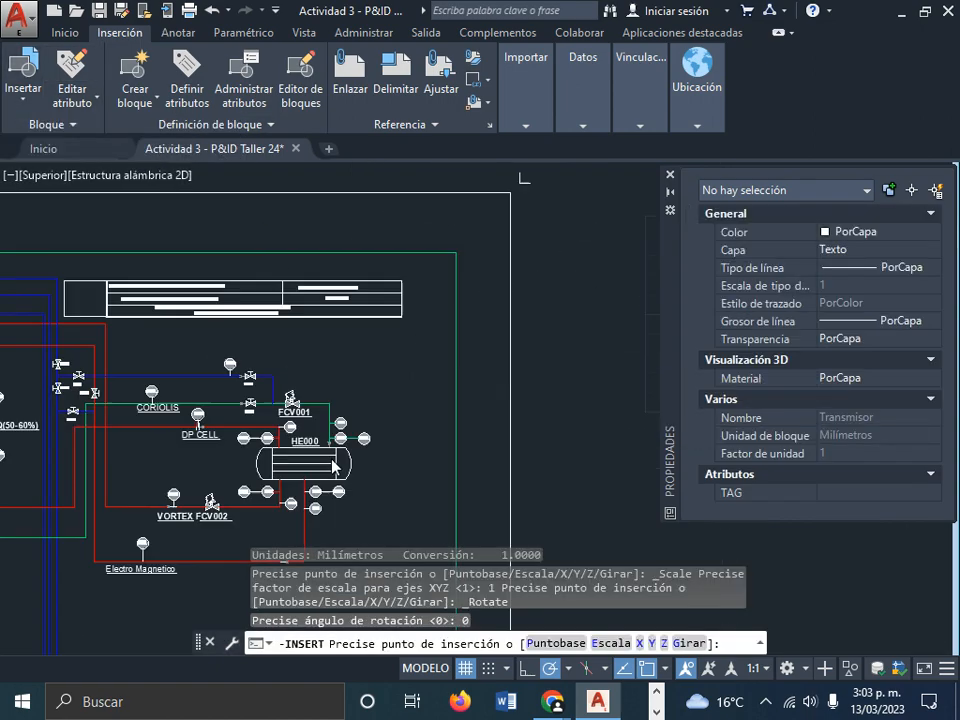
{"action": "scroll", "coordinate": [530, 400], "scroll_direction": "up", "scroll_amount": 8}
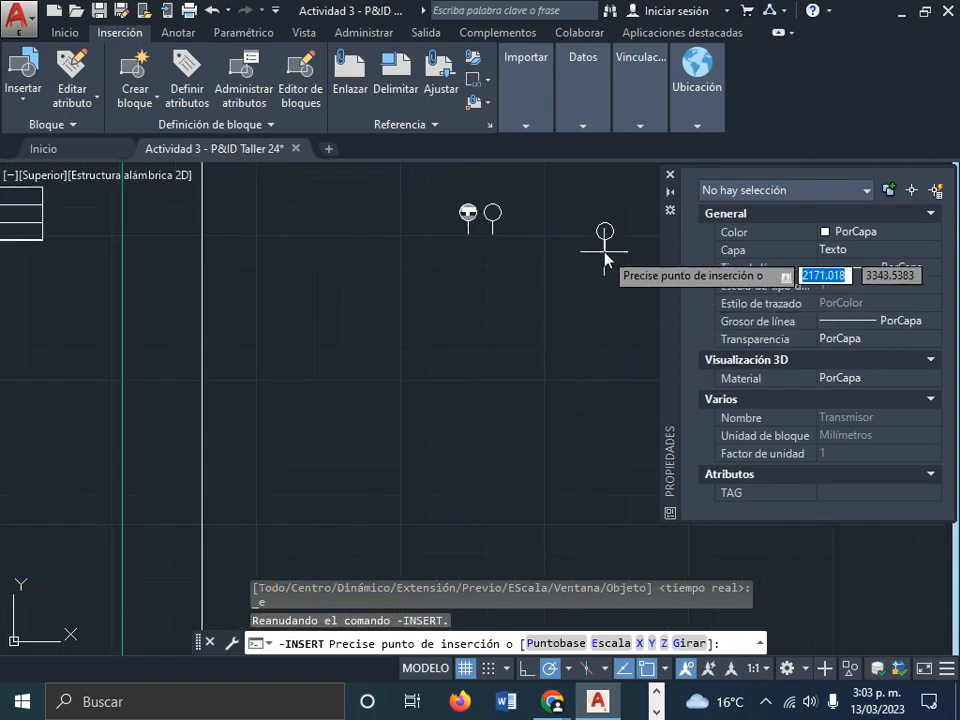
{"action": "left_click", "coordinate": [447, 335]}
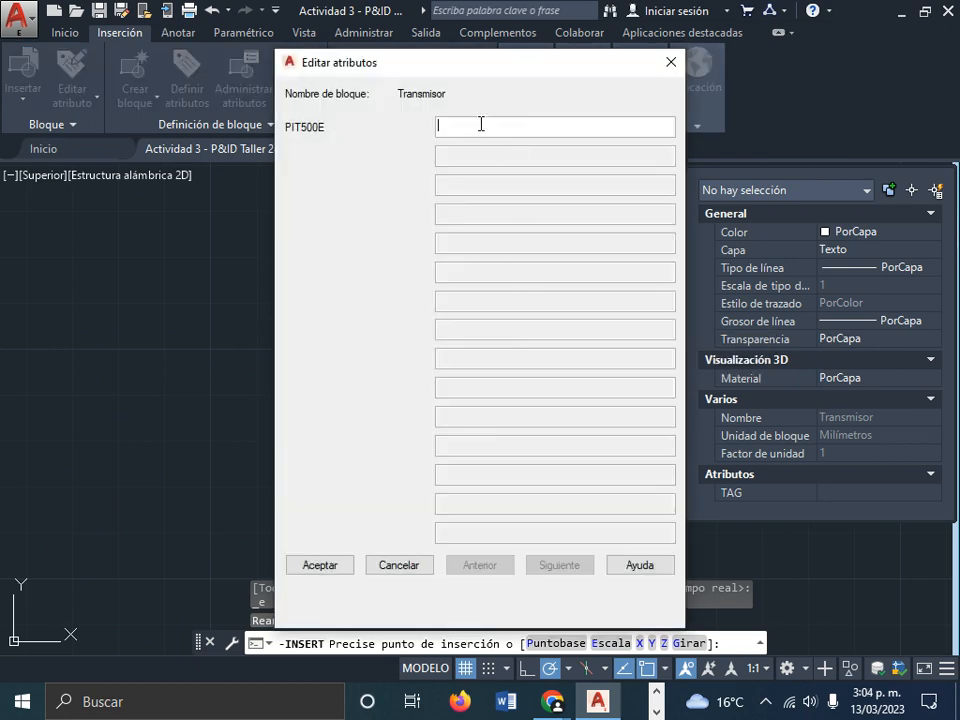
- Set the inserted block's attribute value to PIT500E
{"action": "type", "text": "pit"}
{"action": "key", "text": "BackSpace"}
{"action": "key", "text": "BackSpace"}
{"action": "key", "text": "BackSpace"}
{"action": "type", "text": "PINT"}
{"action": "key", "text": "BackSpace"}
{"action": "key", "text": "BackSpace"}
{"action": "type", "text": "T"}
{"action": "left_click", "coordinate": [320, 565]}
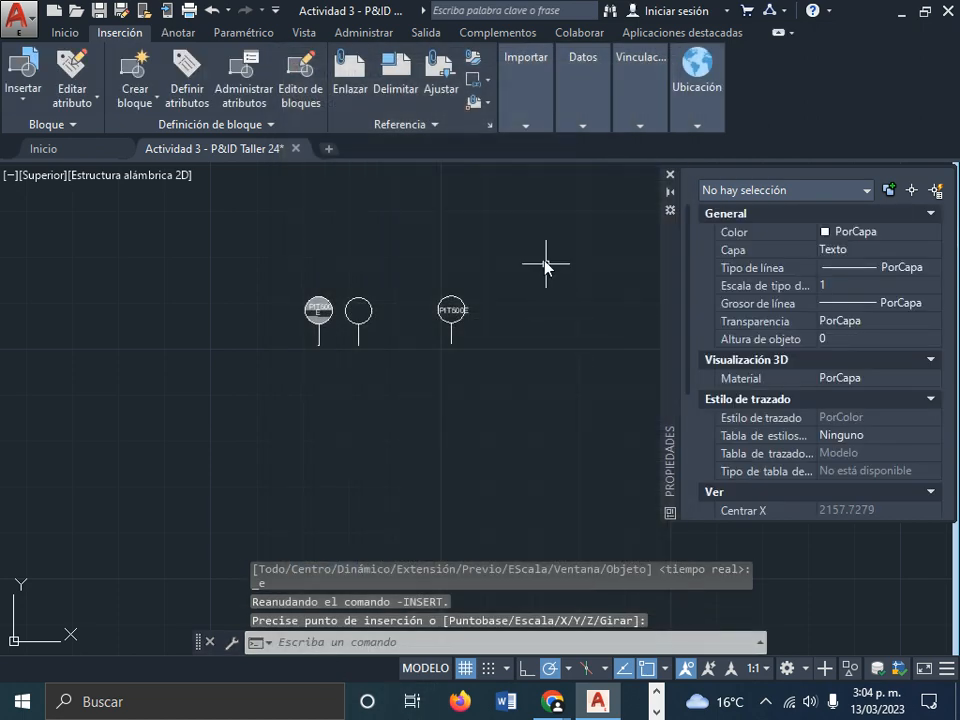
- Open the inserted Transmisor block in the Block Editor and set its attribute's prompt to TAG
{"action": "scroll", "coordinate": [450, 316], "scroll_direction": "up", "scroll_amount": 8}
{"action": "left_click", "coordinate": [450, 316]}
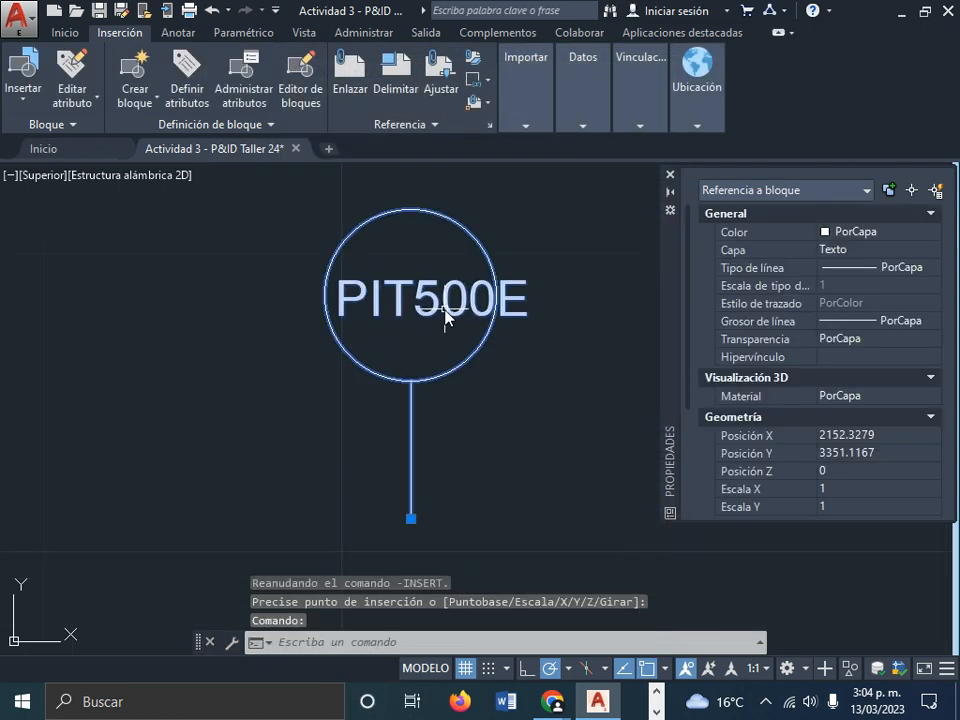
{"action": "right_click", "coordinate": [446, 315]}
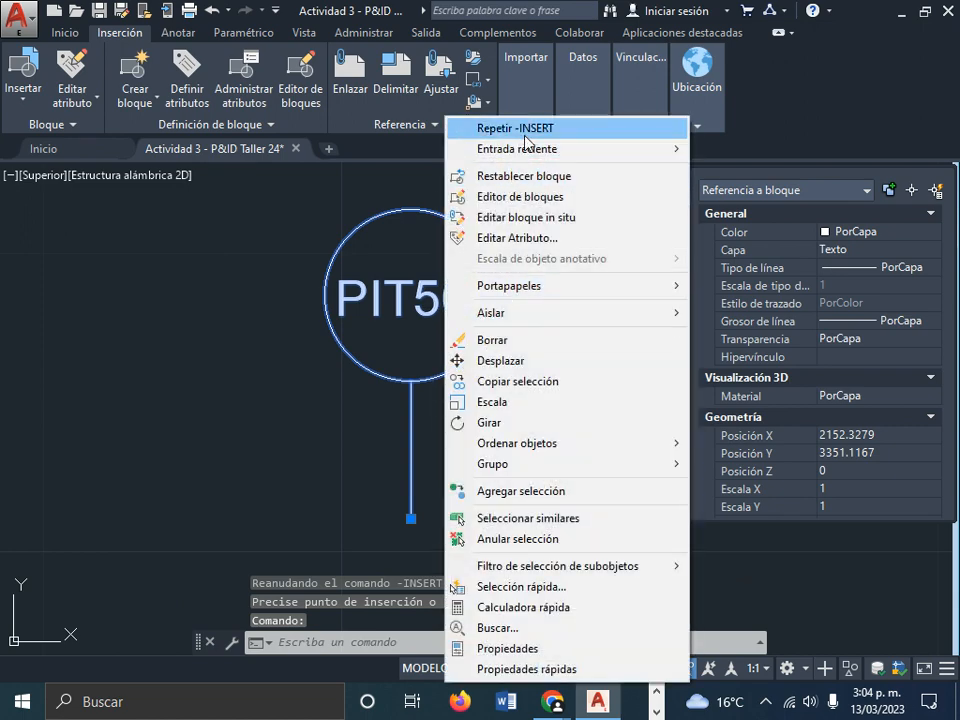
{"action": "left_click", "coordinate": [575, 197]}
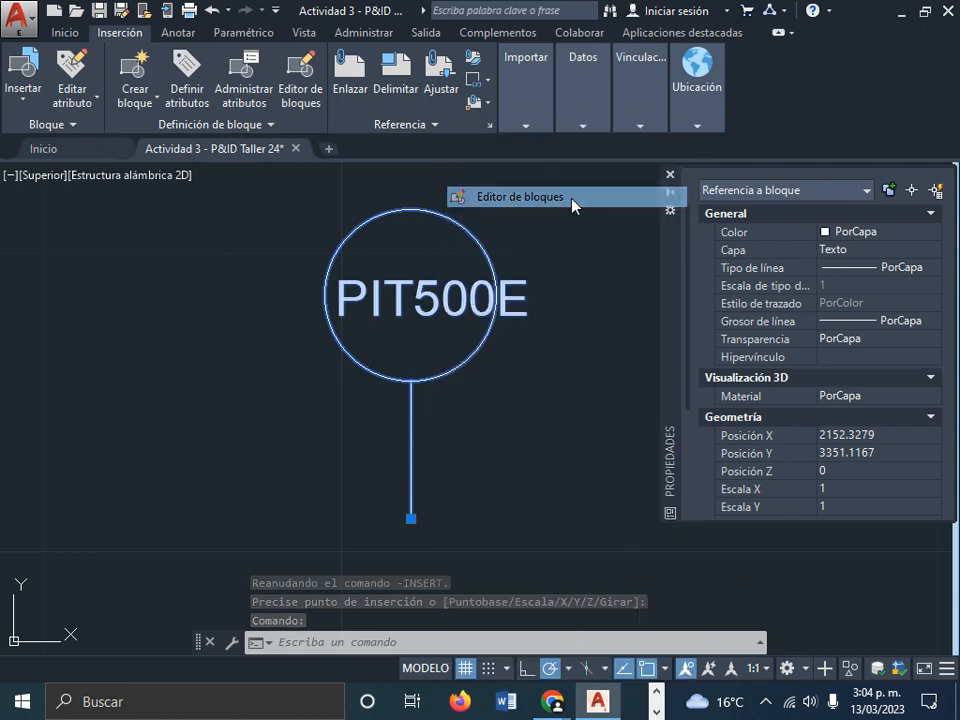
{"action": "left_click", "coordinate": [483, 348]}
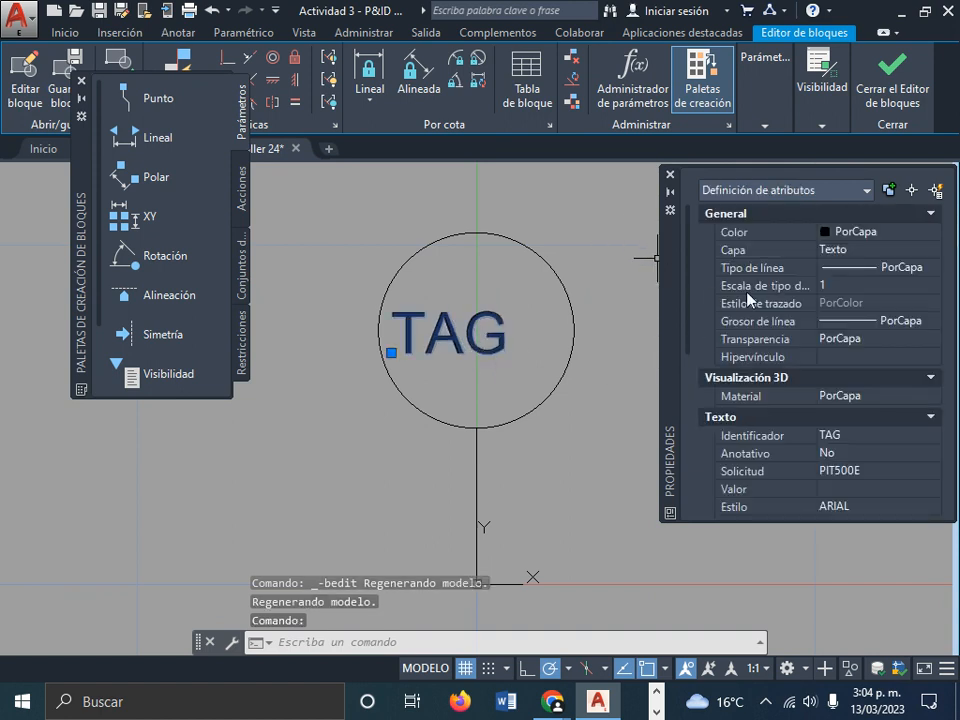
{"action": "left_click", "coordinate": [843, 436]}
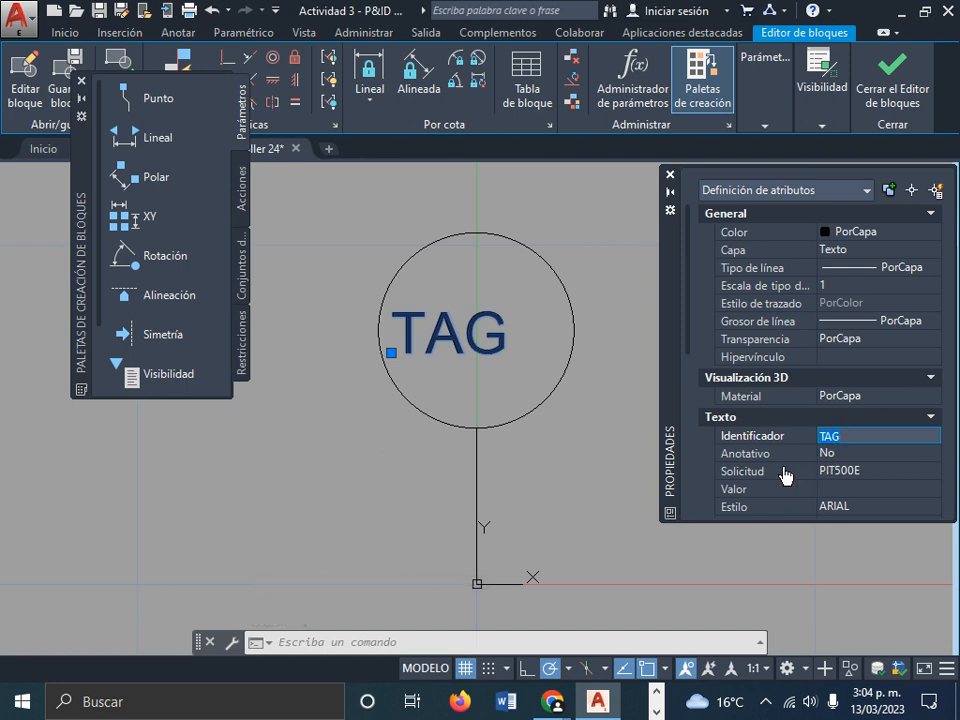
{"action": "left_click", "coordinate": [874, 472]}
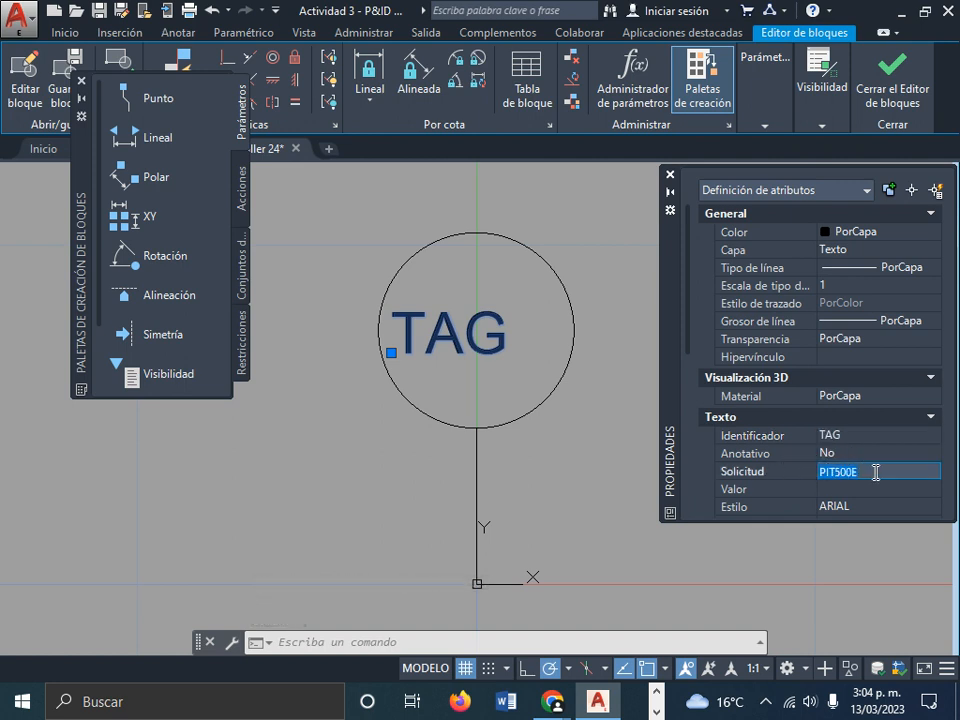
{"action": "type", "text": "RA"}
{"action": "key", "text": "Return"}
{"action": "type", "text": "GG"}
- Change the attribute's identifier to PIT500E, then close the Block Editor and save the changes to Transmisor
{"action": "left_click", "coordinate": [862, 435]}
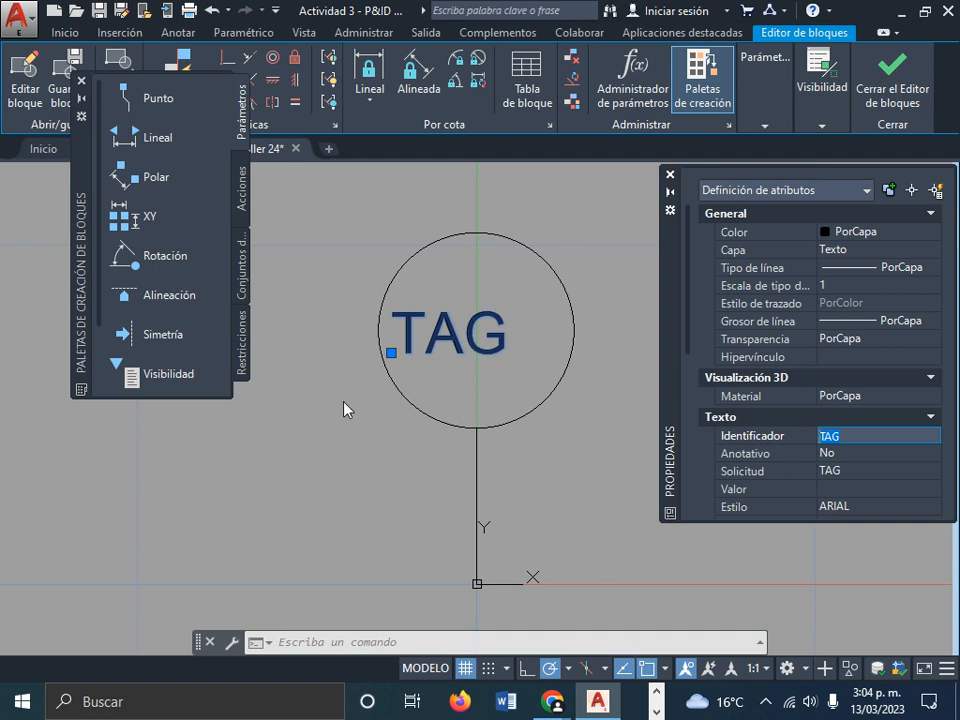
{"action": "mouse_move", "coordinate": [553, 700]}
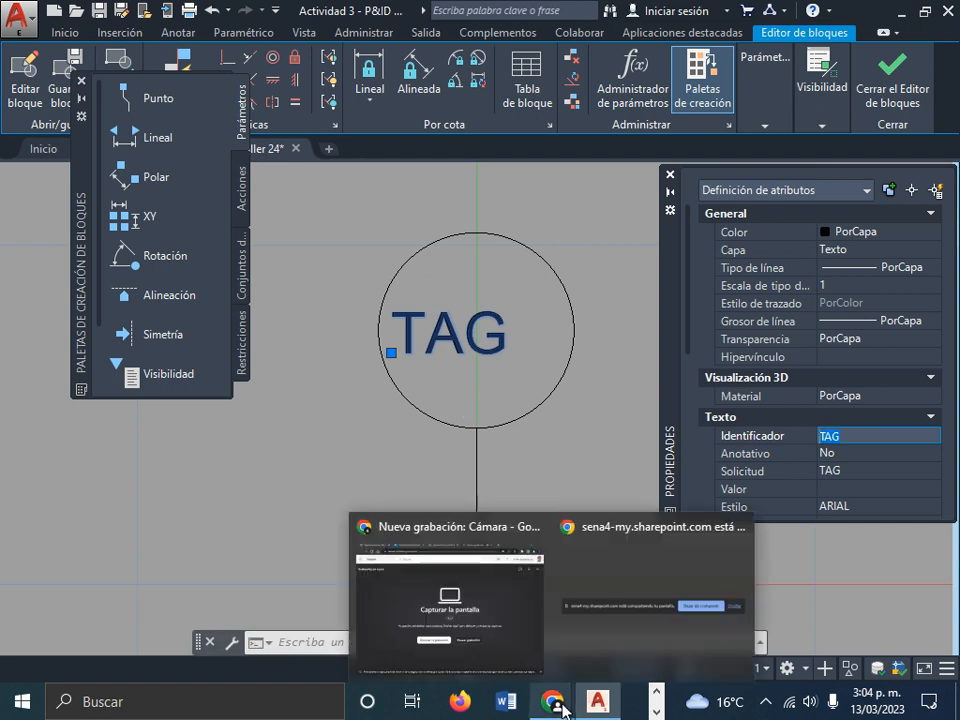
{"action": "type", "text": "PIT500E"}
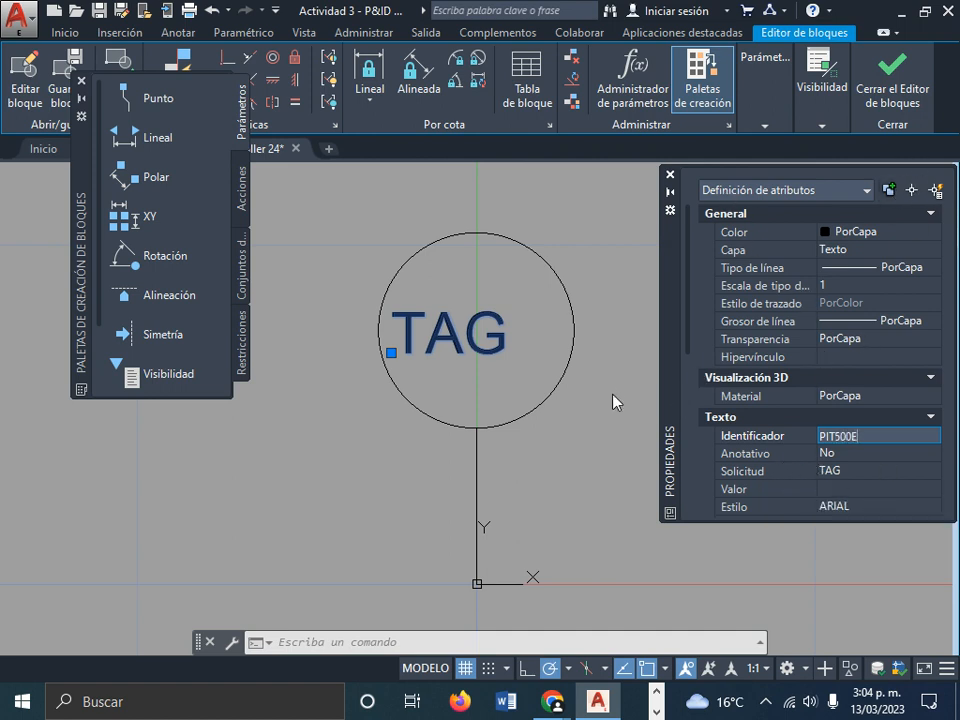
{"action": "left_click", "coordinate": [838, 471]}
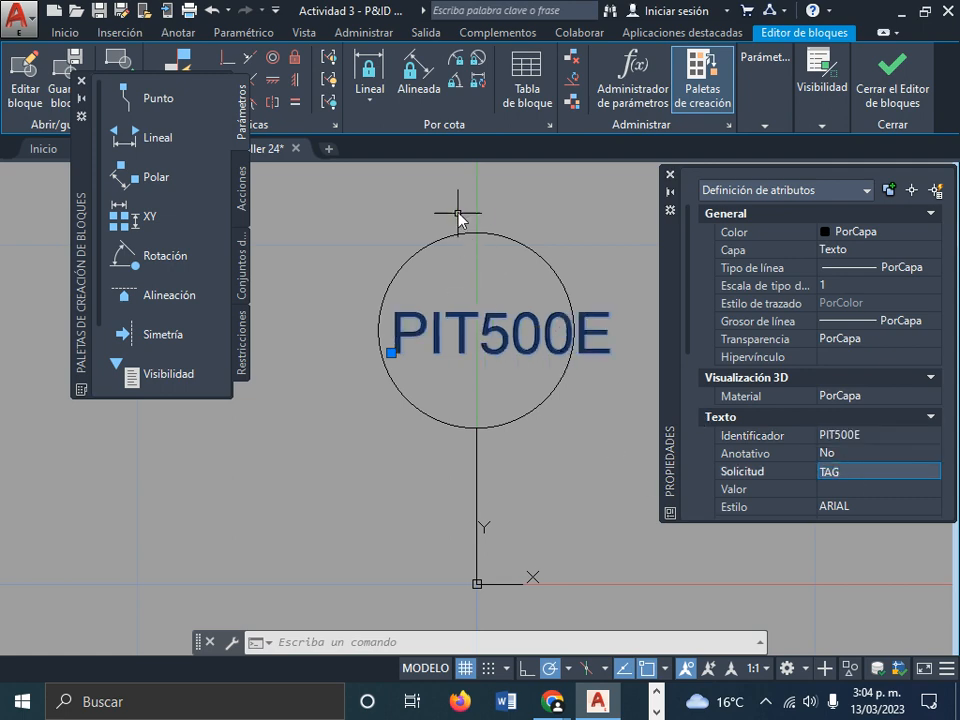
{"action": "key", "text": "Escape"}
{"action": "left_click", "coordinate": [885, 68]}
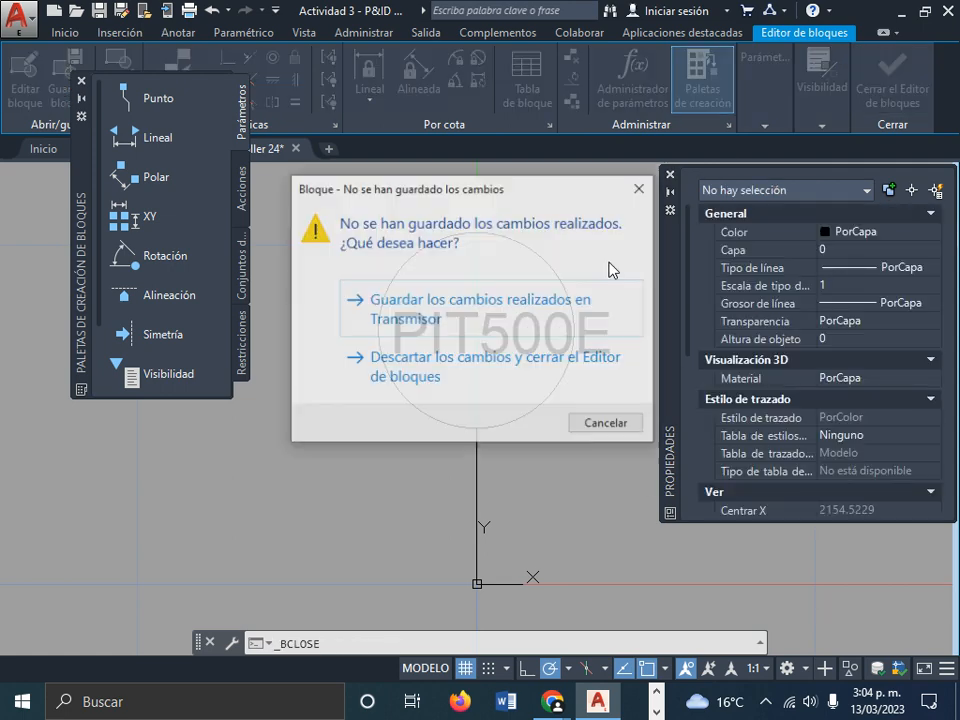
{"action": "left_click", "coordinate": [437, 309]}
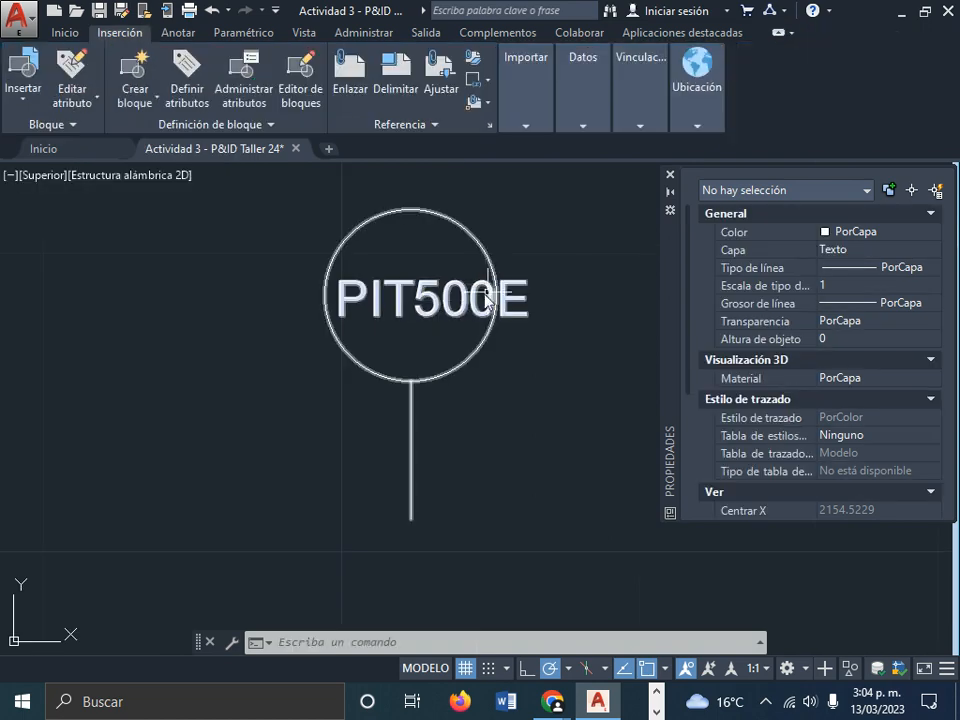
- Insert a second Transmisor block beside the PIT500E symbol, leaving its TAG value blank
{"action": "left_click", "coordinate": [23, 90]}
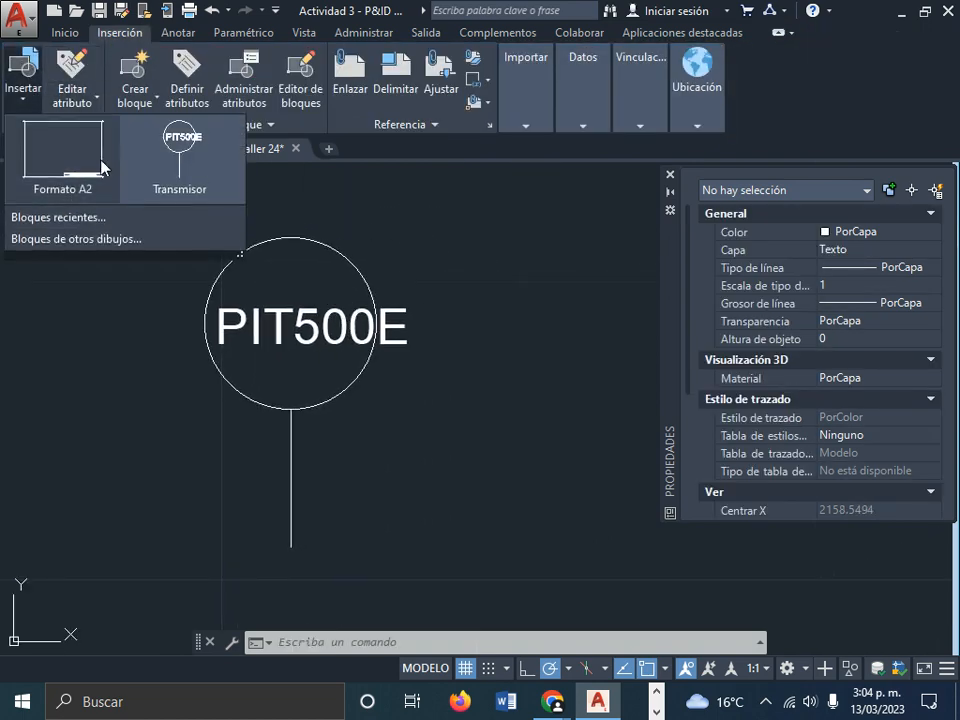
{"action": "left_click", "coordinate": [180, 155]}
{"action": "left_click", "coordinate": [572, 510]}
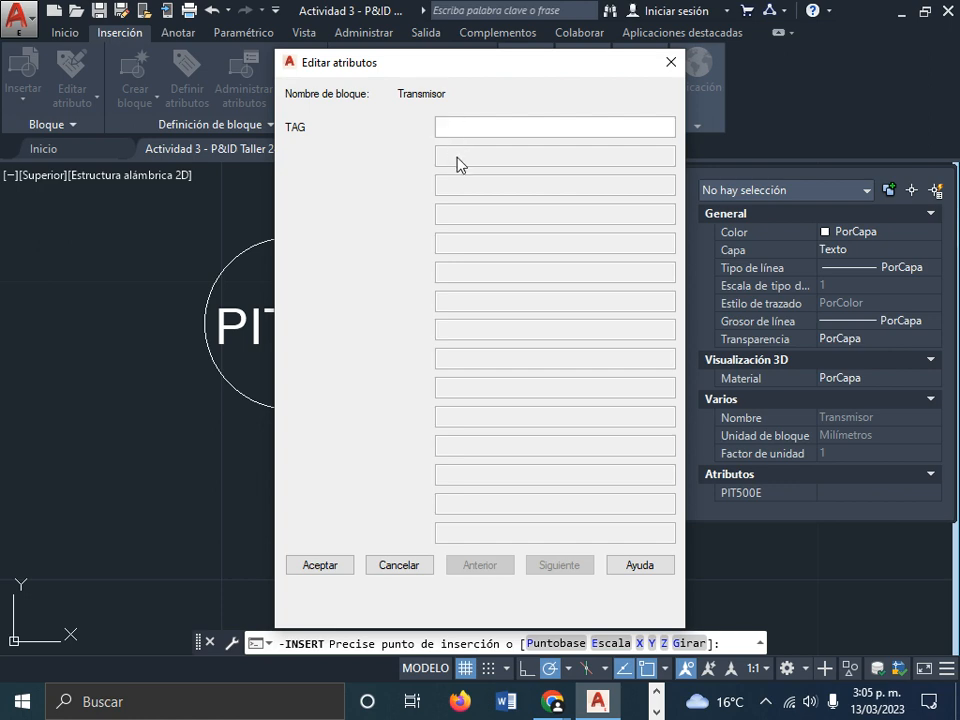
{"action": "key", "text": "Return"}
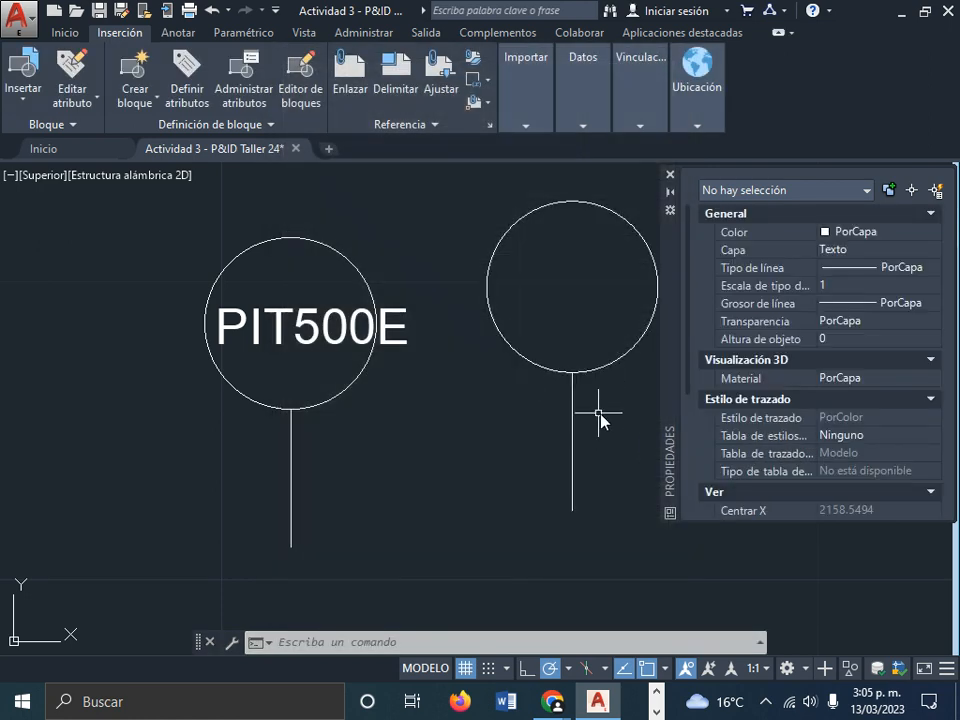
- Move the blank Transmisor block slightly straight down so it sits roughly level with the PIT500E symbol
{"action": "scroll", "coordinate": [528, 418], "scroll_direction": "down", "scroll_amount": 3}
{"action": "middle_click_drag", "start_coordinate": [528, 418], "coordinate": [436, 418]}
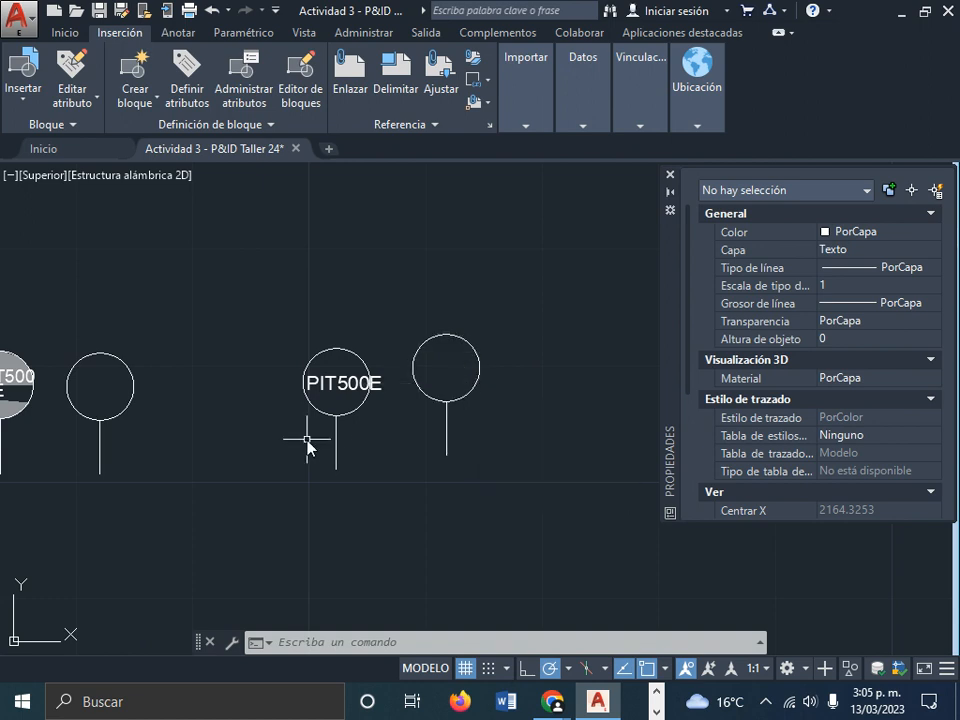
{"action": "scroll", "coordinate": [248, 460], "scroll_direction": "down", "scroll_amount": 3}
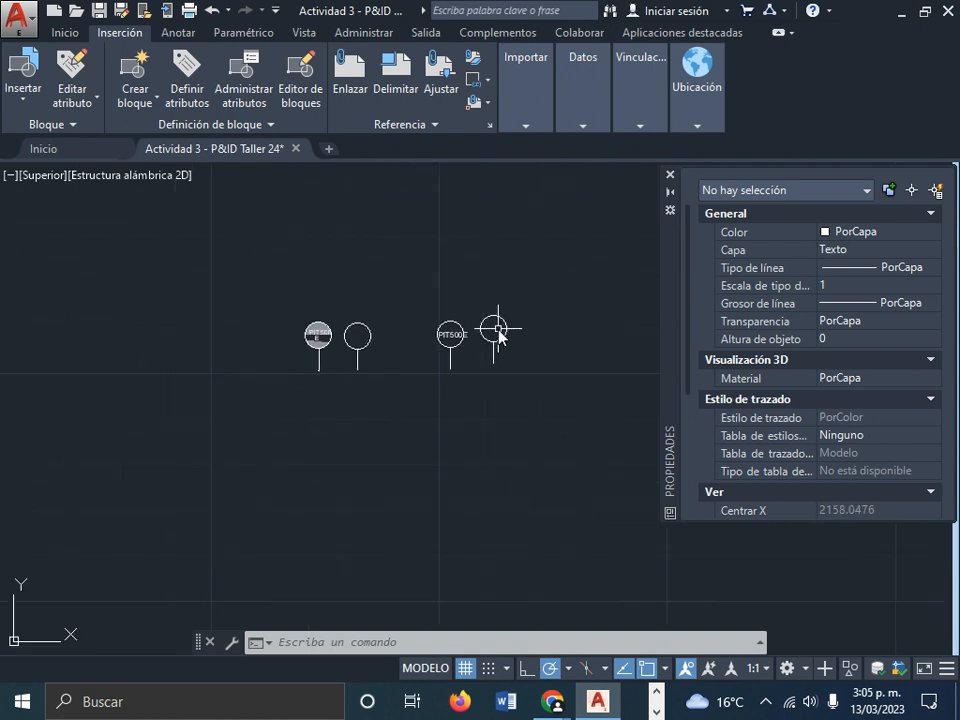
{"action": "scroll", "coordinate": [495, 330], "scroll_direction": "up", "scroll_amount": 4}
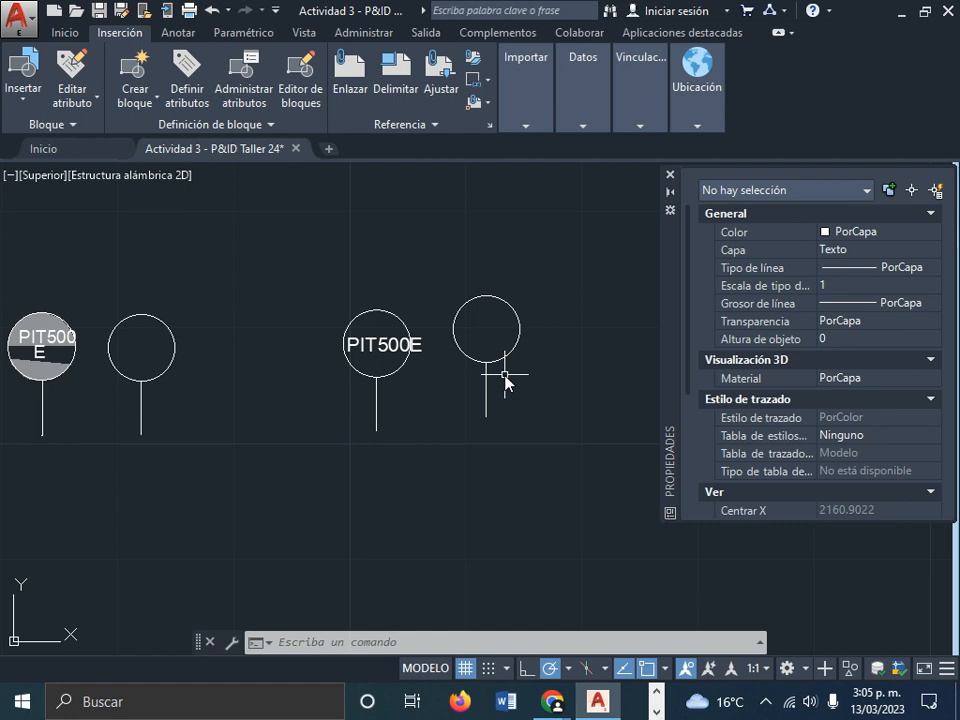
{"action": "left_click", "coordinate": [500, 366]}
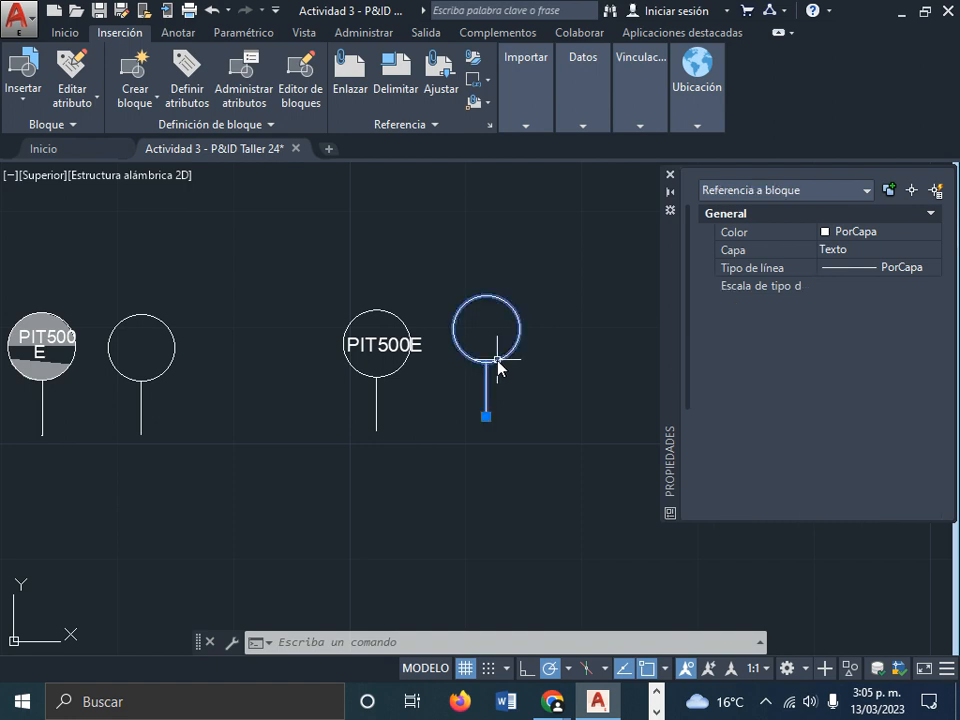
{"action": "left_click", "coordinate": [62, 32]}
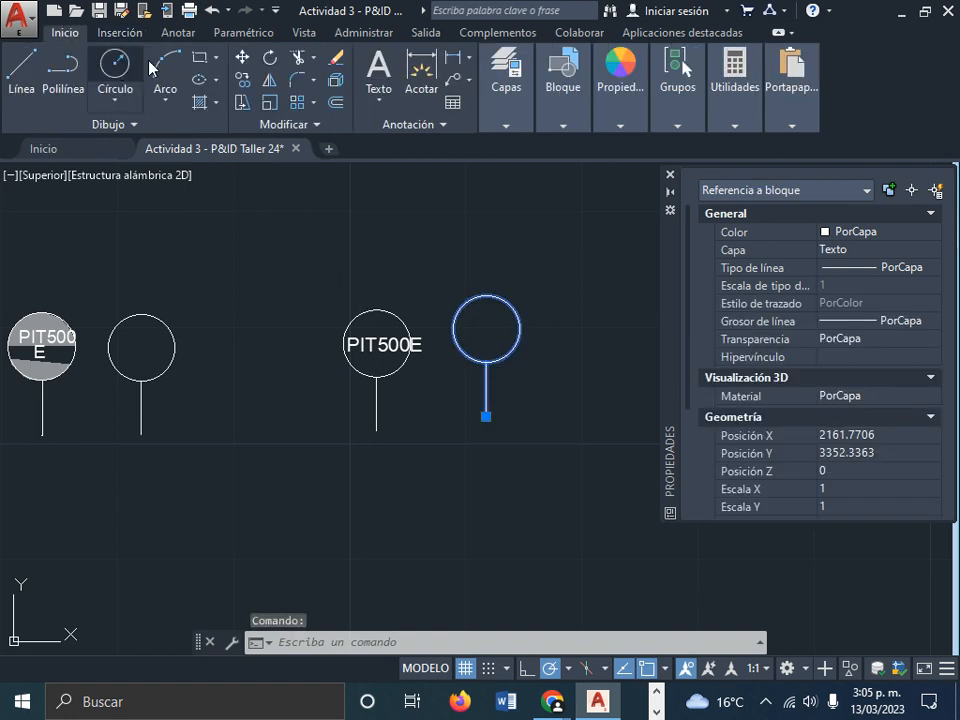
{"action": "left_click", "coordinate": [242, 57]}
{"action": "left_click", "coordinate": [534, 352]}
{"action": "left_click", "coordinate": [534, 375]}
{"action": "key", "text": "Escape"}
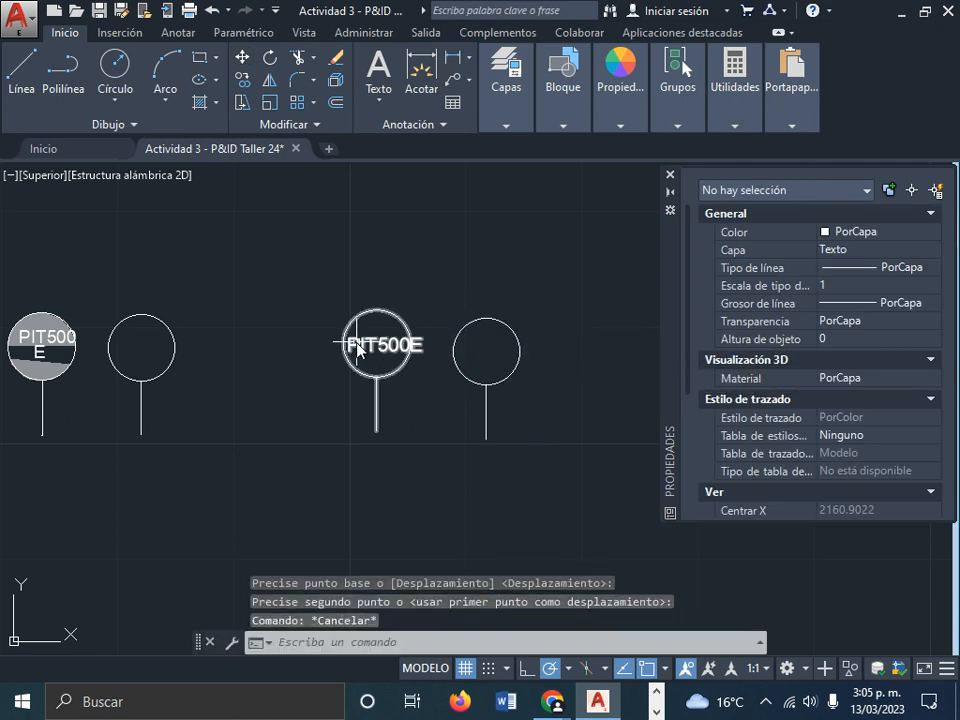
- Inspect the text options of the PIT500E block's attribute without changing them
{"action": "scroll", "coordinate": [400, 342], "scroll_direction": "up", "scroll_amount": 4}
{"action": "middle_click_drag", "start_coordinate": [448, 343], "coordinate": [321, 347]}
{"action": "left_click", "coordinate": [334, 342]}
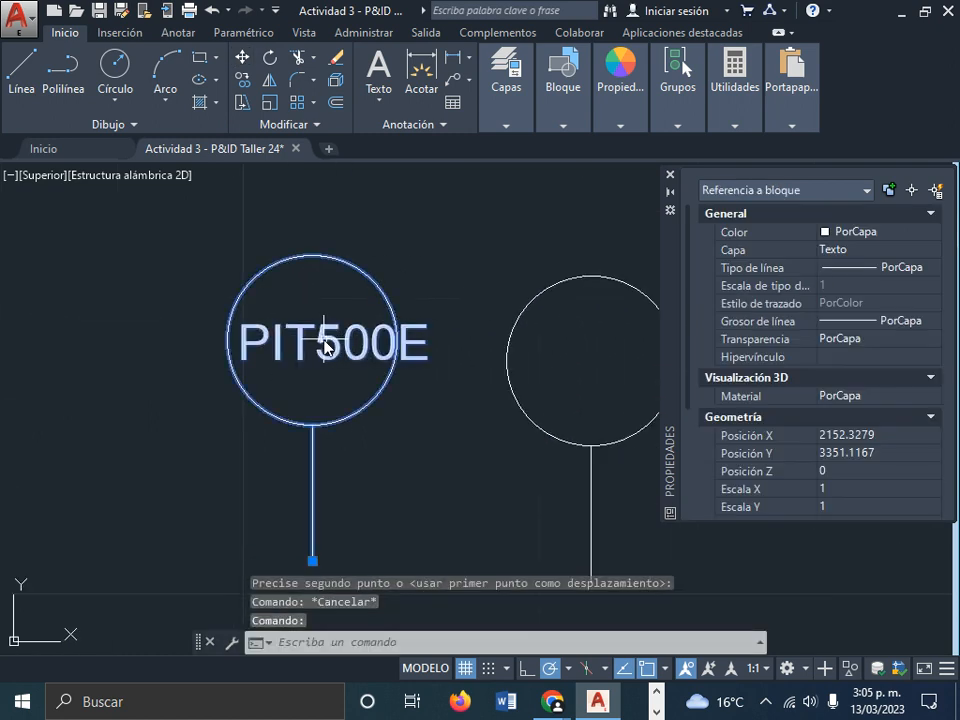
{"action": "double_click", "coordinate": [329, 344]}
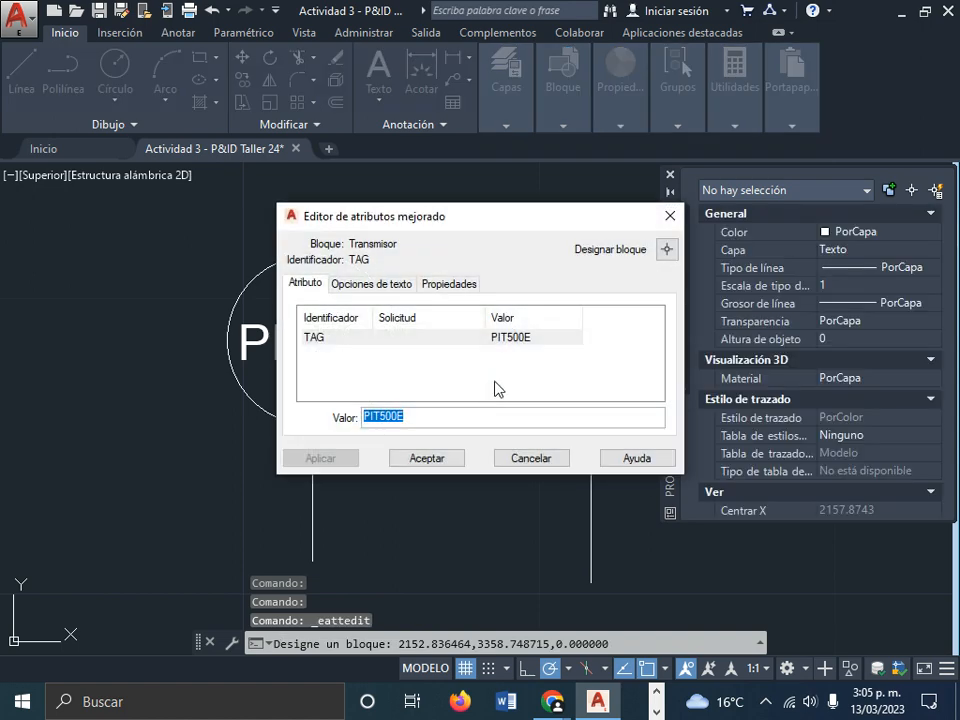
{"action": "left_click", "coordinate": [366, 284]}
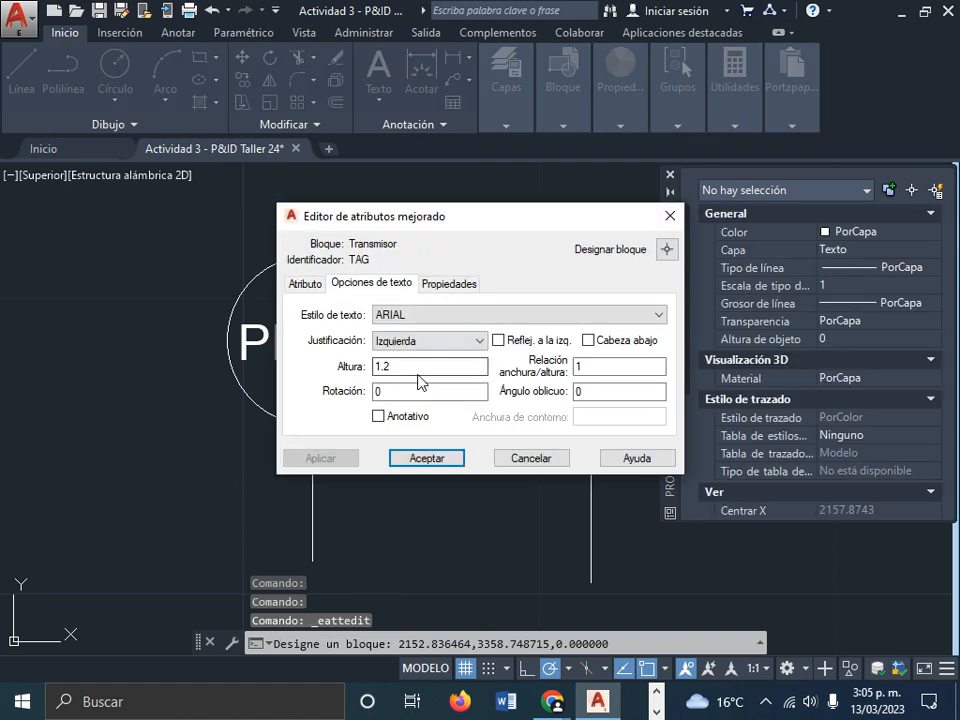
{"action": "left_click_drag", "start_coordinate": [455, 221], "coordinate": [645, 229]}
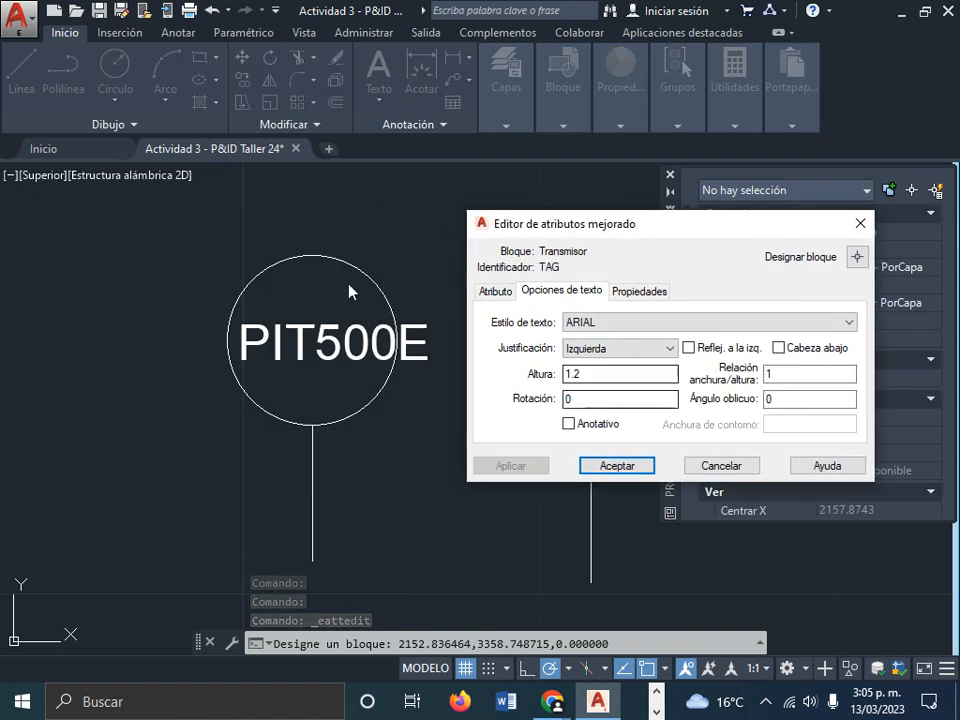
{"action": "key", "text": "Escape"}
- Set the text height of the PIT500E block's attribute to 1 so the tag fits inside the circle
{"action": "scroll", "coordinate": [336, 345], "scroll_direction": "down", "scroll_amount": 2}
{"action": "scroll", "coordinate": [340, 355], "scroll_direction": "down", "scroll_amount": 2}
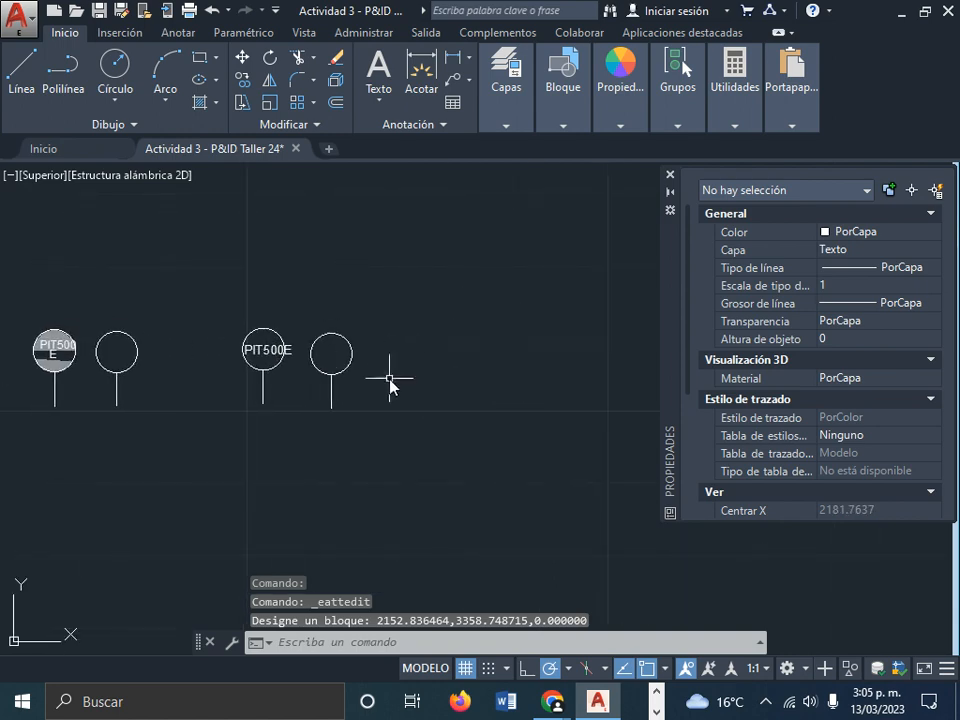
{"action": "double_click", "coordinate": [274, 350]}
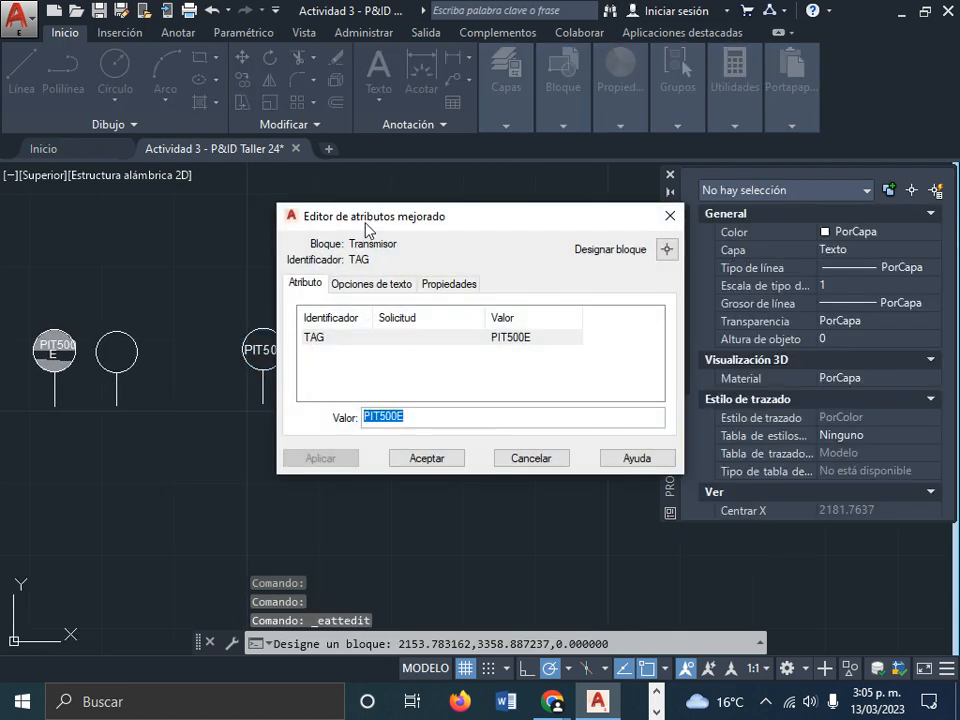
{"action": "left_click_drag", "start_coordinate": [366, 229], "coordinate": [476, 262]}
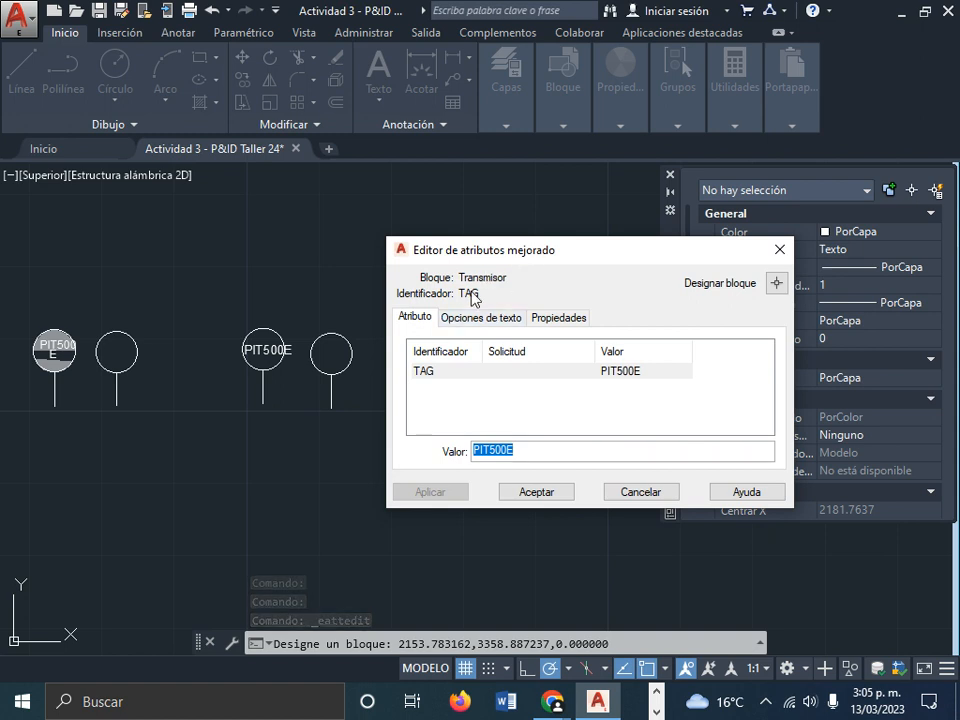
{"action": "left_click", "coordinate": [458, 317]}
{"action": "left_click", "coordinate": [533, 400]}
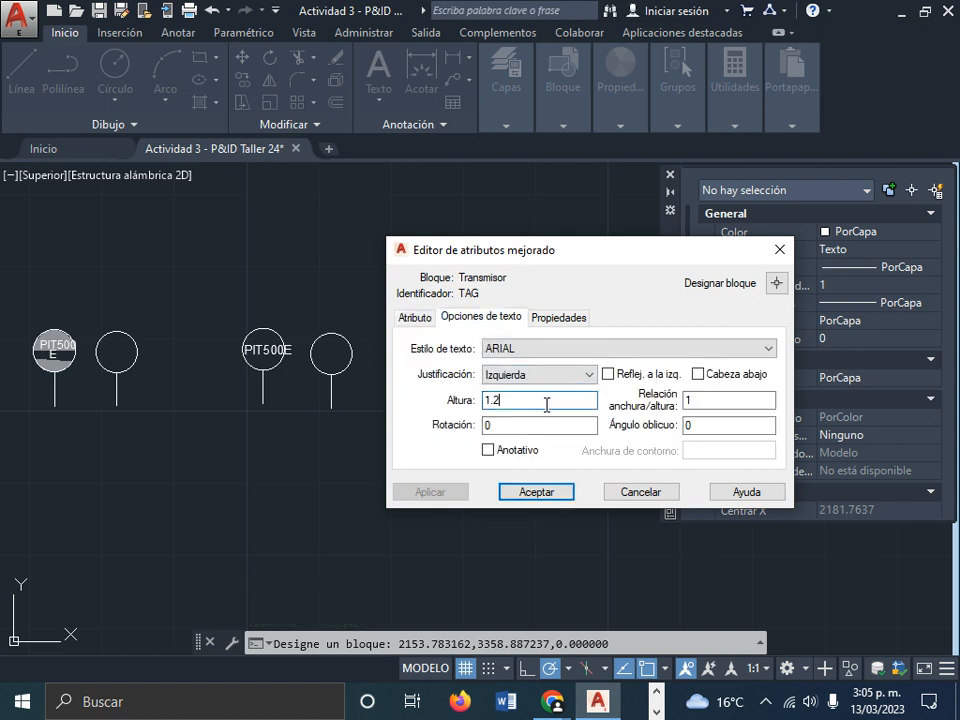
{"action": "left_click", "coordinate": [703, 399]}
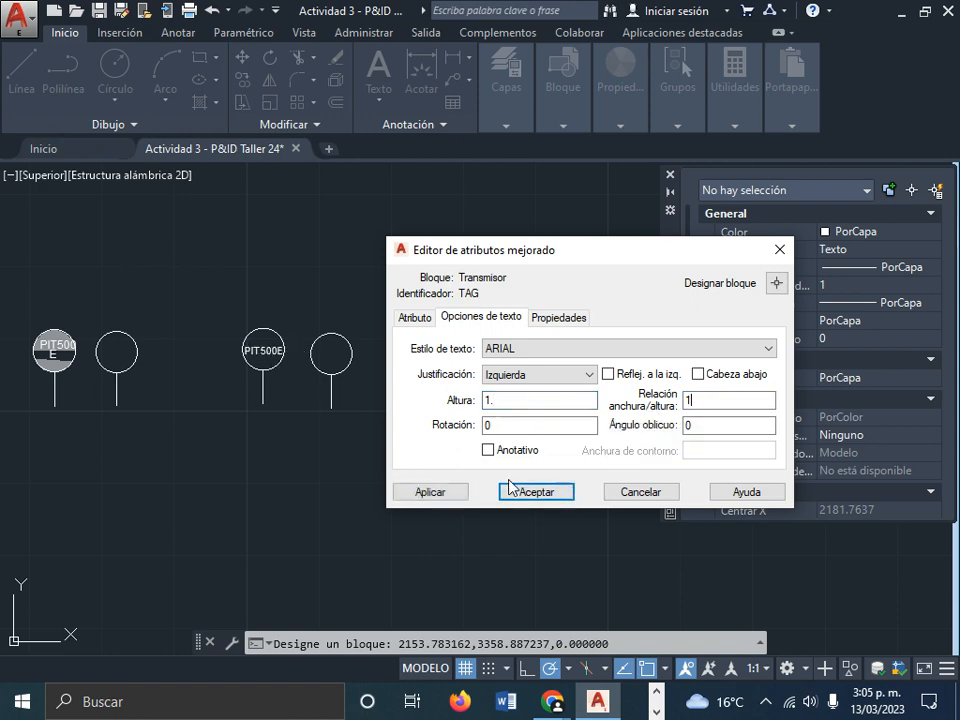
{"action": "left_click", "coordinate": [510, 488]}
{"action": "scroll", "coordinate": [245, 345], "scroll_direction": "up", "scroll_amount": 5}
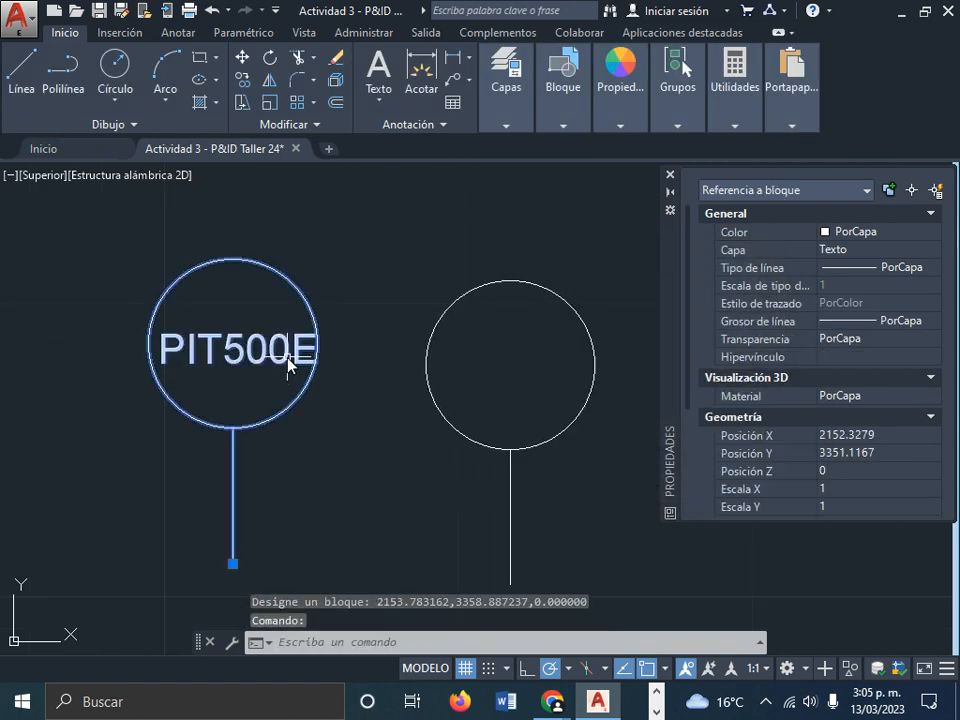
{"action": "double_click", "coordinate": [290, 365]}
{"action": "key", "text": "Escape"}
{"action": "left_click", "coordinate": [272, 355]}
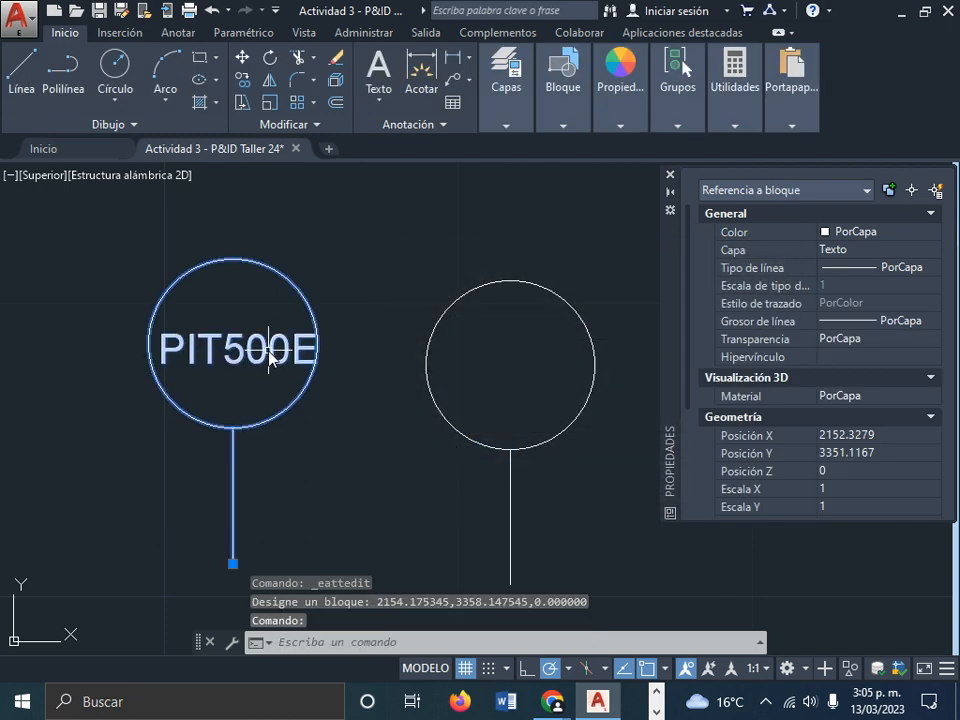
{"action": "right_click", "coordinate": [272, 348]}
{"action": "key", "text": "Escape"}
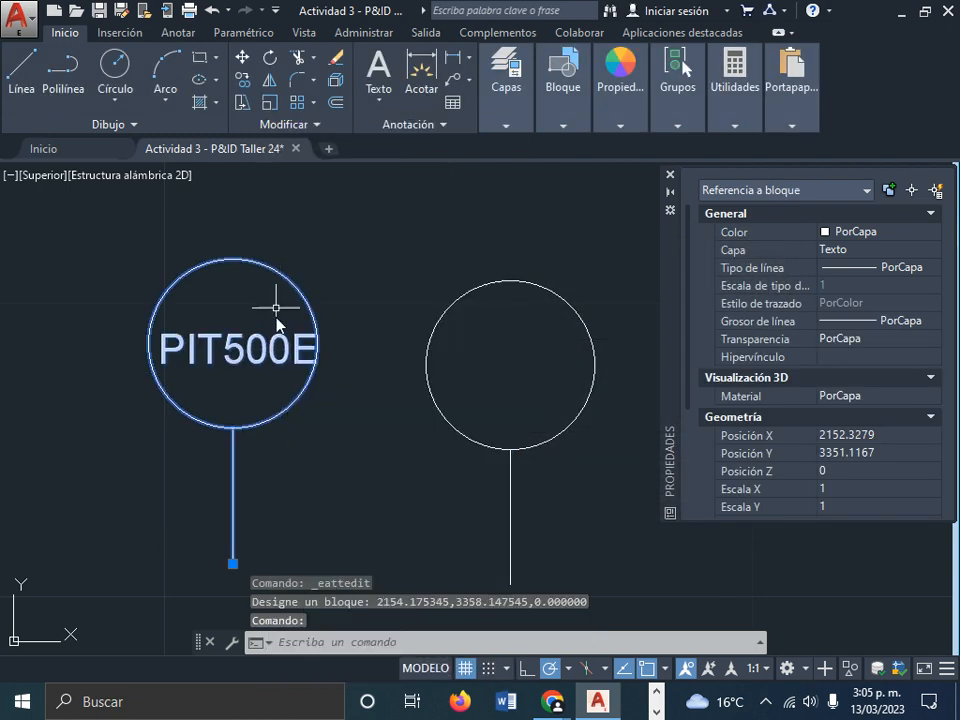
{"action": "key", "text": "Escape"}
- Try the Centro and Derecha justifications on the PIT500E block's attribute text and set it back to Izquierda
{"action": "double_click", "coordinate": [270, 350]}
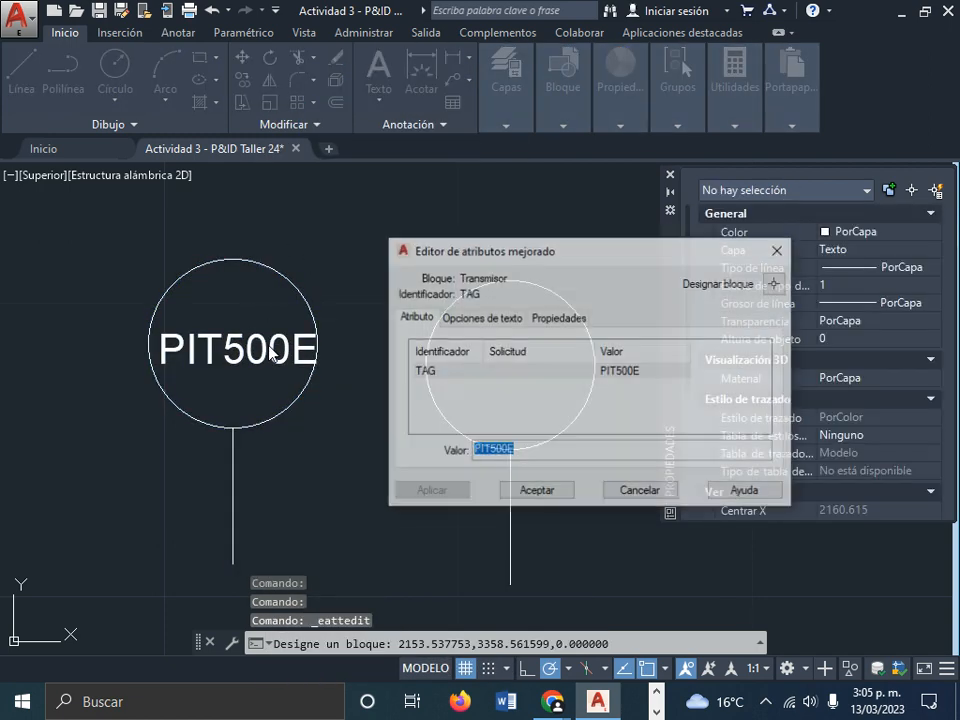
{"action": "left_click_drag", "start_coordinate": [485, 255], "coordinate": [464, 238]}
{"action": "left_click", "coordinate": [424, 297]}
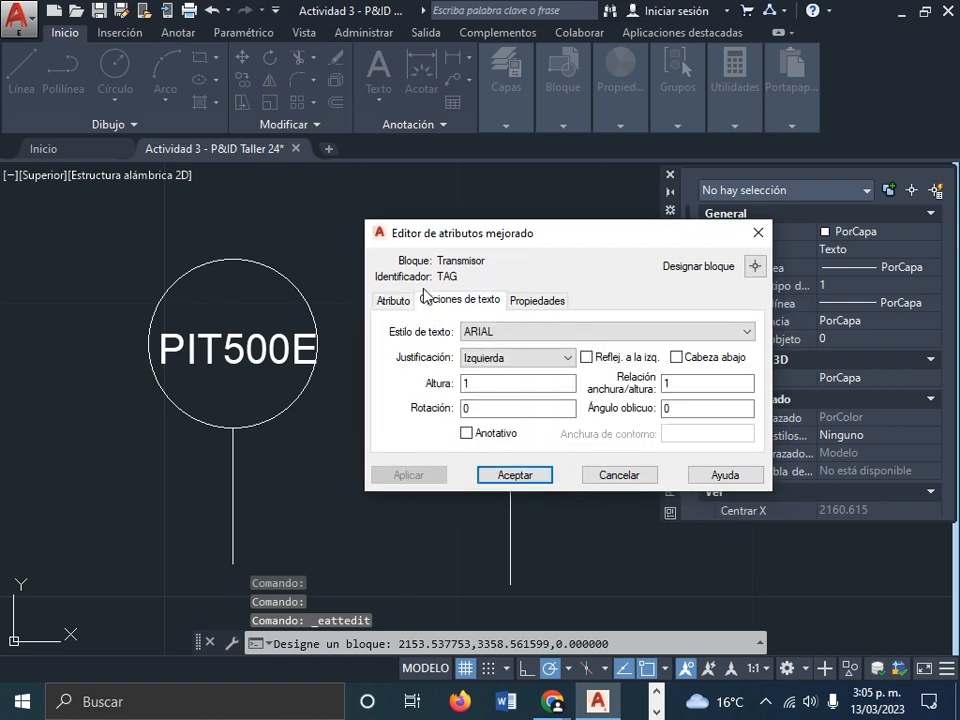
{"action": "left_click", "coordinate": [487, 379]}
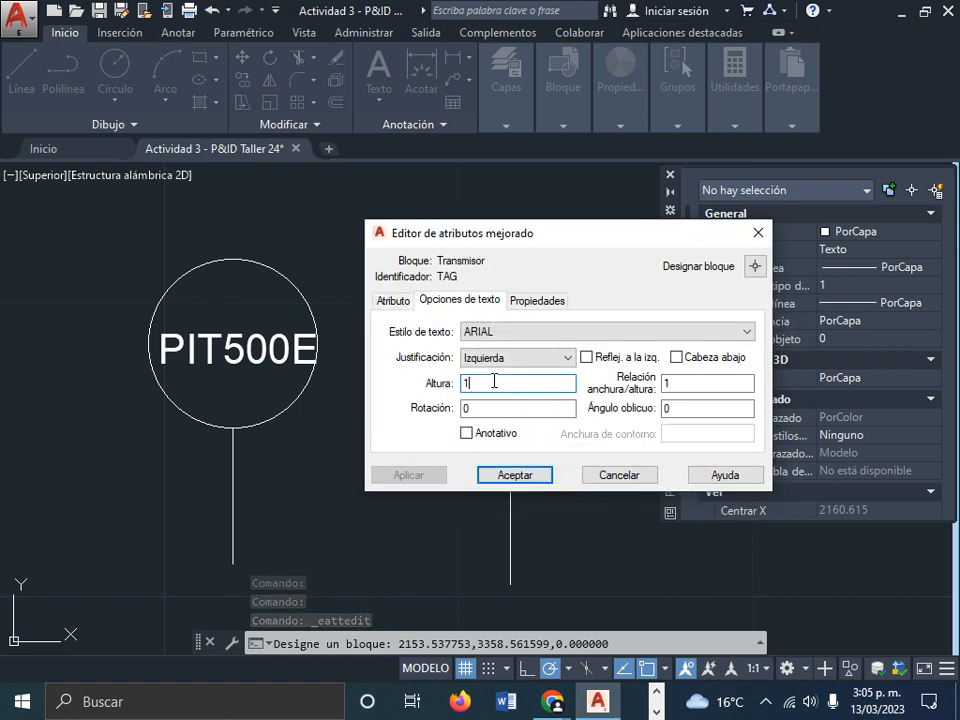
{"action": "left_click", "coordinate": [562, 358]}
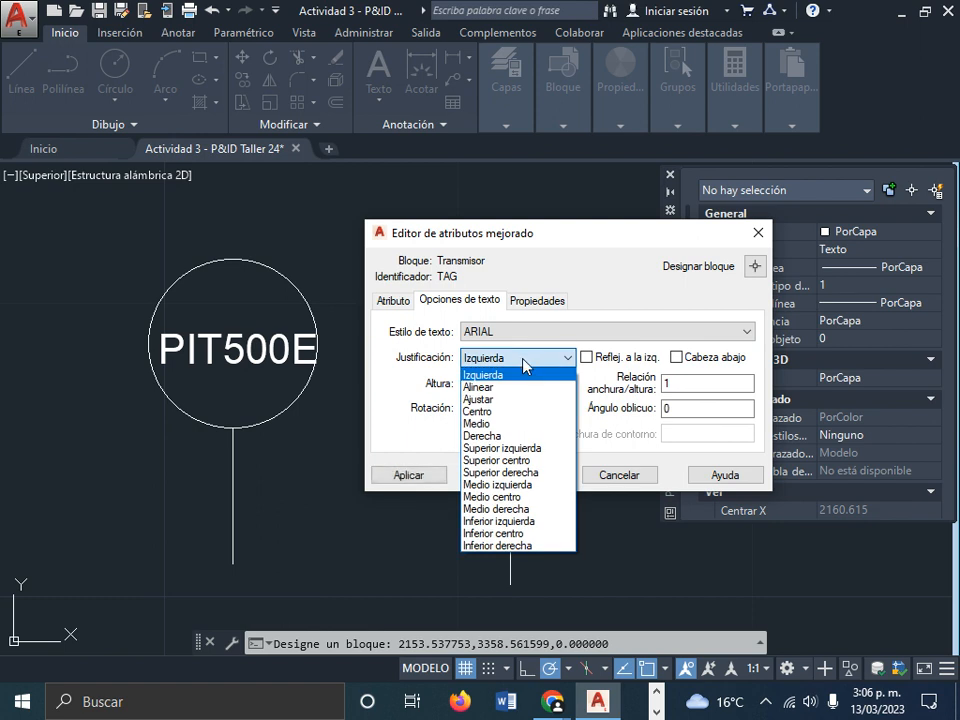
{"action": "left_click", "coordinate": [502, 411]}
{"action": "left_click", "coordinate": [496, 357]}
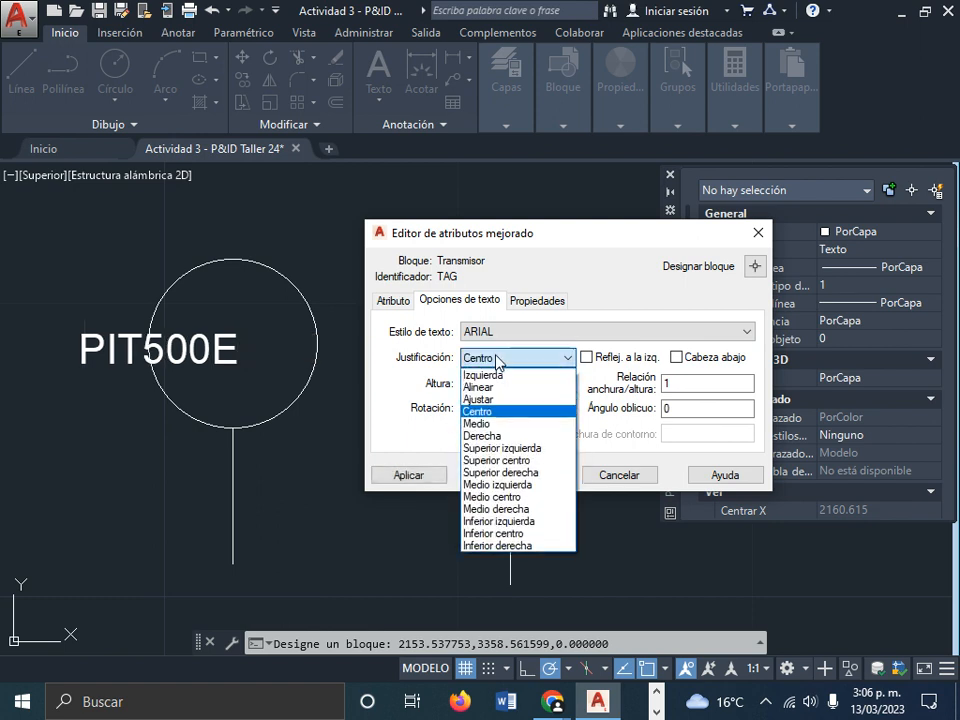
{"action": "left_click", "coordinate": [493, 375]}
{"action": "left_click", "coordinate": [490, 358]}
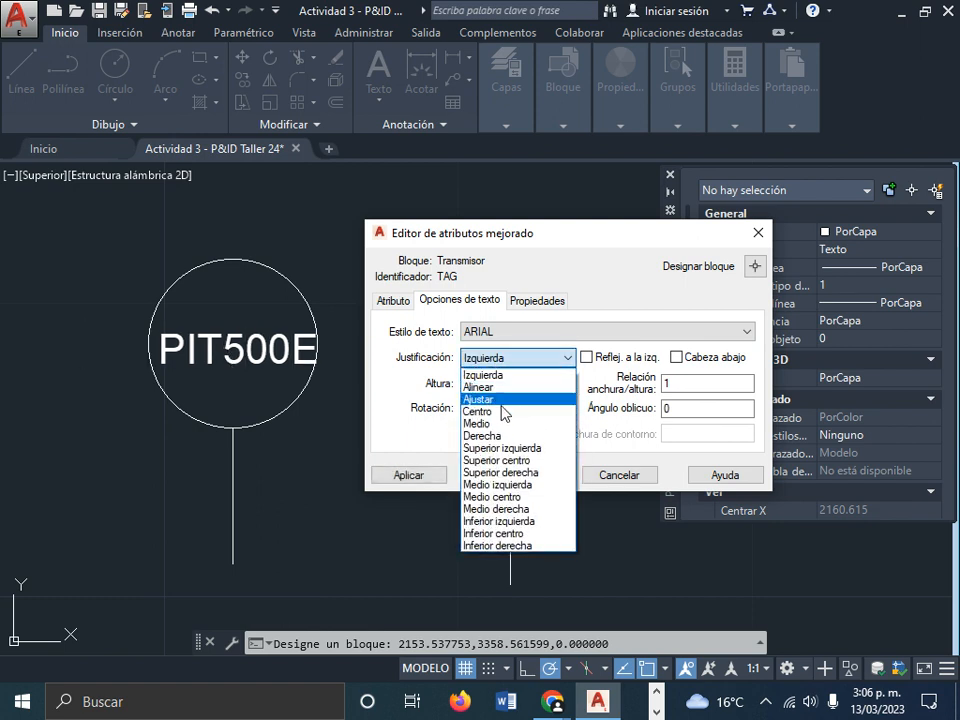
{"action": "left_click", "coordinate": [502, 436]}
{"action": "left_click", "coordinate": [496, 358]}
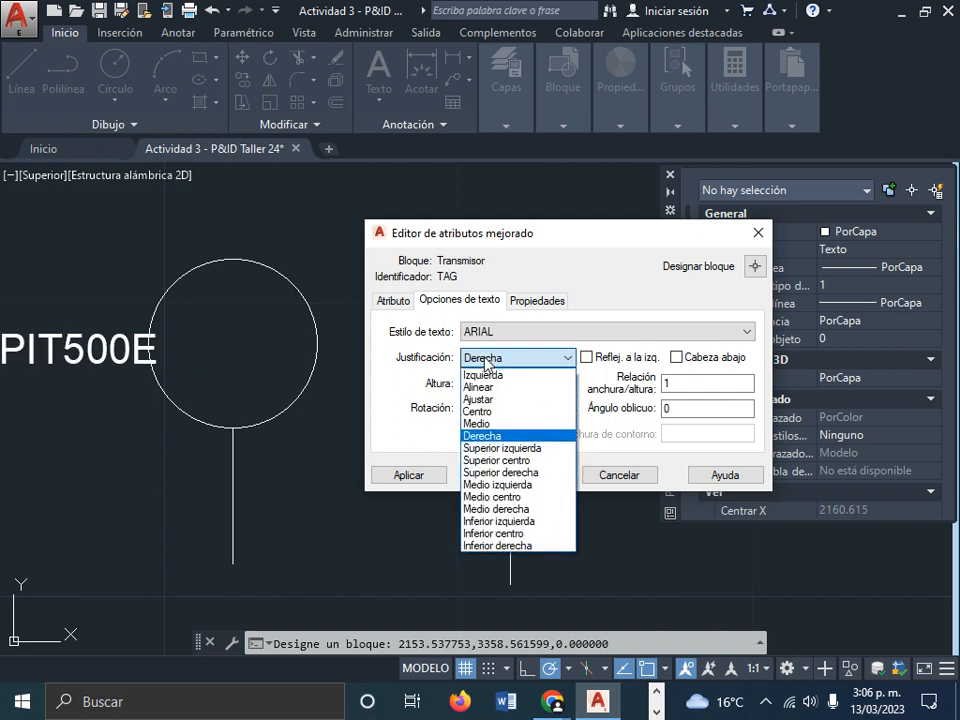
{"action": "left_click", "coordinate": [490, 375]}
- Review the PIT500E attribute's available text styles, layer and line properties, and tag value, and close the attribute editor
{"action": "left_click", "coordinate": [508, 332]}
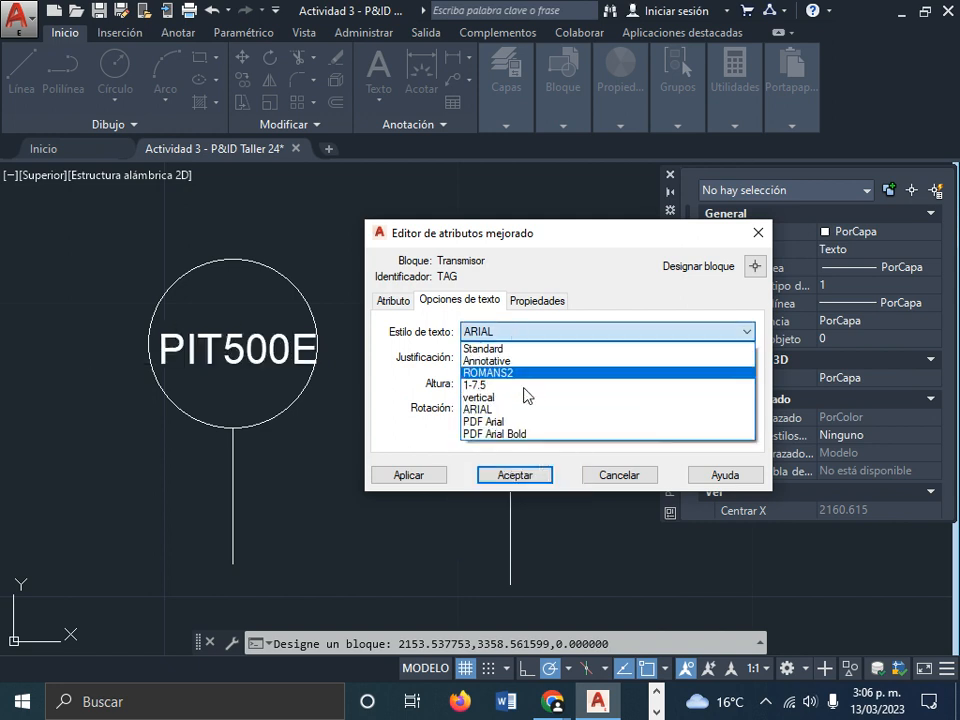
{"action": "left_click", "coordinate": [543, 304]}
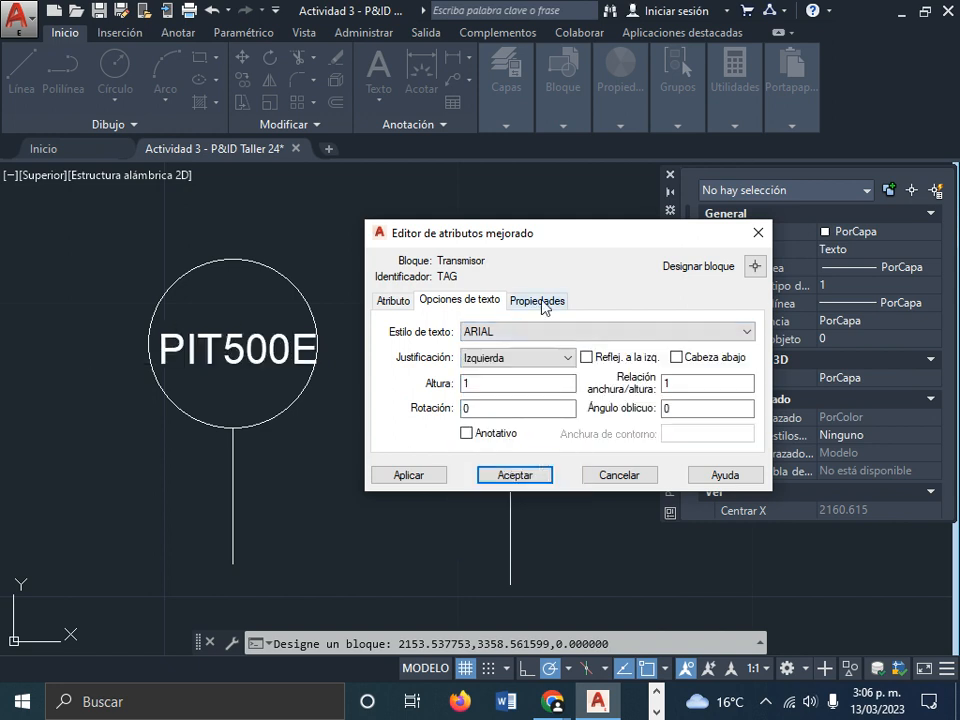
{"action": "left_click", "coordinate": [543, 304]}
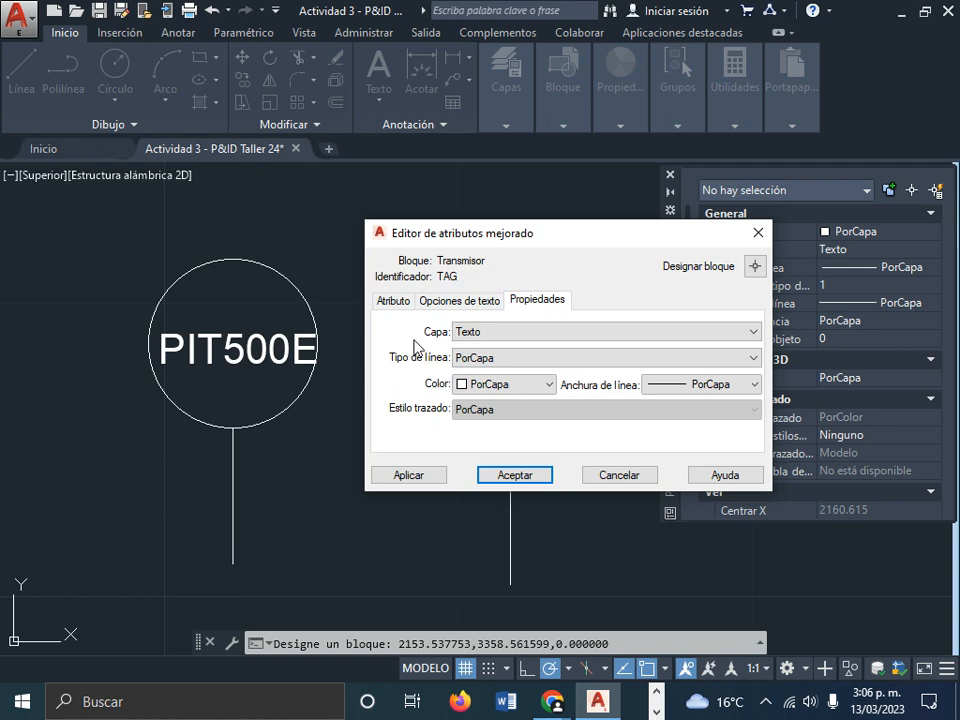
{"action": "left_click", "coordinate": [455, 303]}
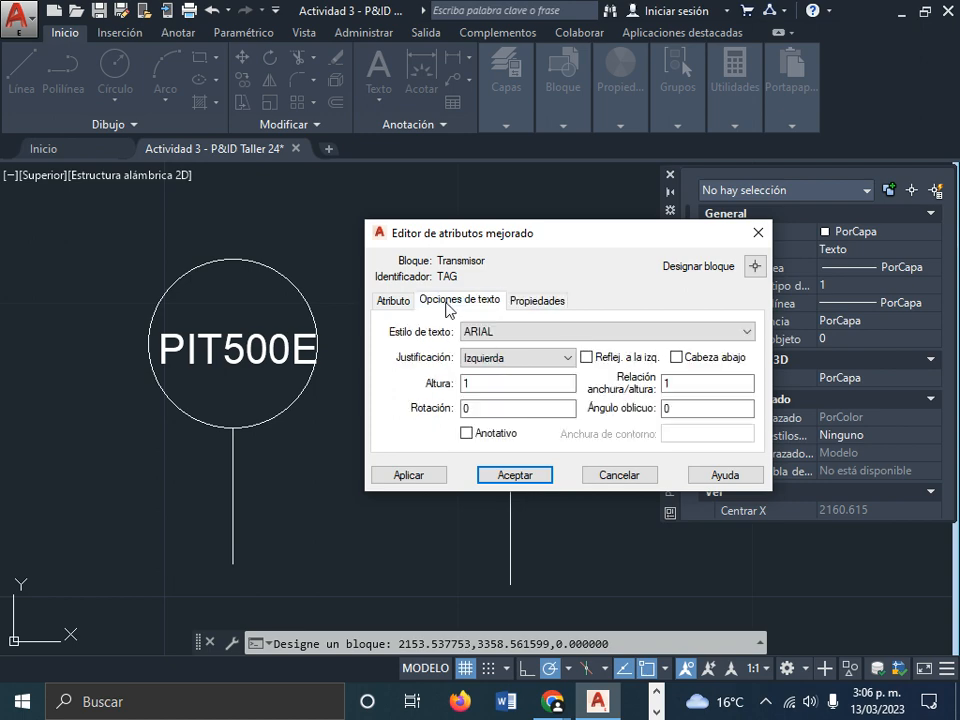
{"action": "left_click", "coordinate": [391, 303]}
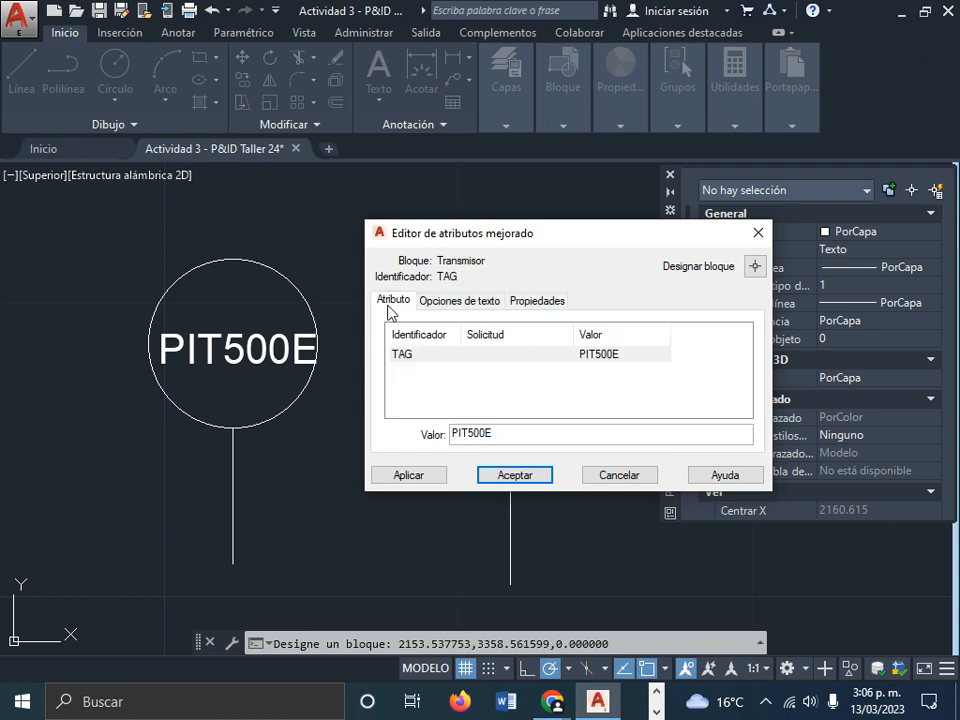
{"action": "left_click", "coordinate": [514, 475]}
- Locate the title block at the lower edge of the P&ID sheet and briefly open its block attributes
{"action": "scroll", "coordinate": [328, 410], "scroll_direction": "down", "scroll_amount": 5}
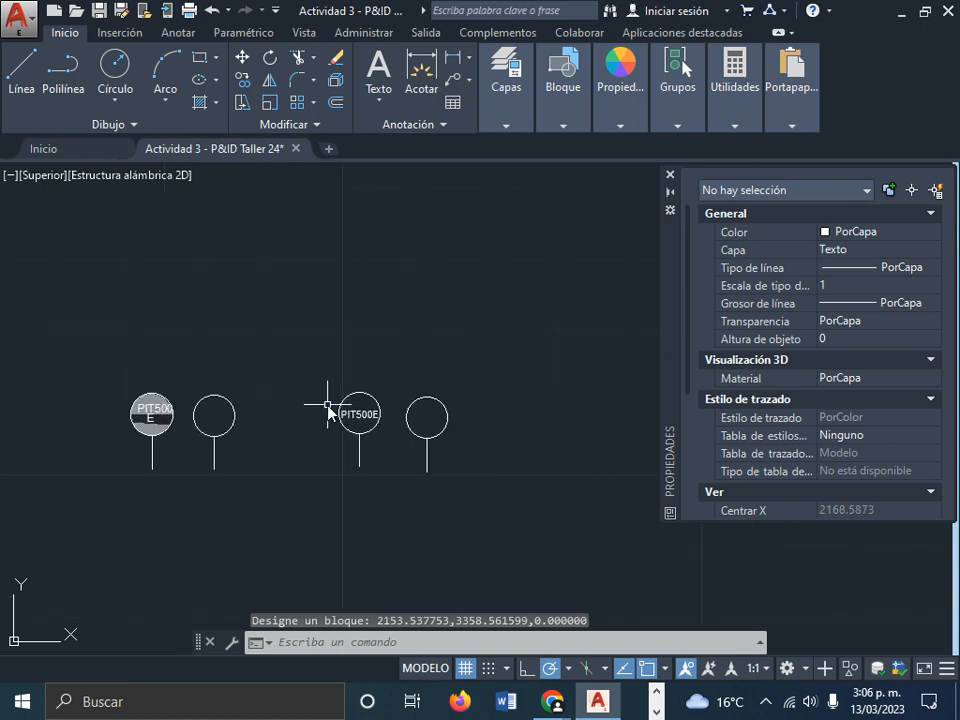
{"action": "scroll", "coordinate": [401, 317], "scroll_direction": "down", "scroll_amount": 2}
{"action": "scroll", "coordinate": [323, 279], "scroll_direction": "down", "scroll_amount": 3}
{"action": "scroll", "coordinate": [225, 279], "scroll_direction": "down", "scroll_amount": 2}
{"action": "scroll", "coordinate": [240, 515], "scroll_direction": "up", "scroll_amount": 1}
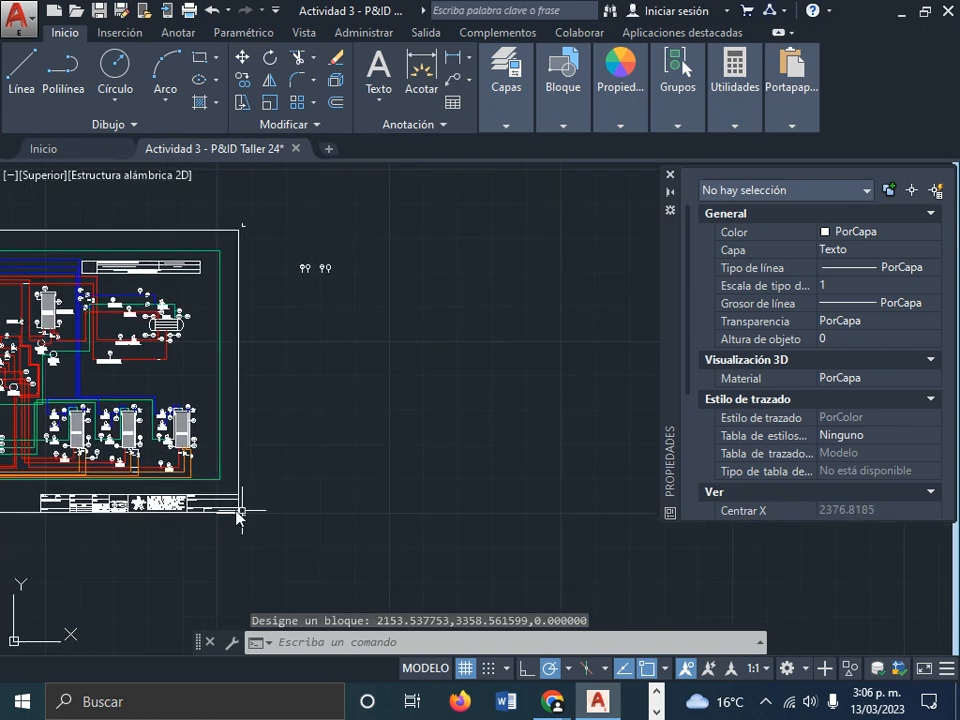
{"action": "scroll", "coordinate": [180, 508], "scroll_direction": "up", "scroll_amount": 6}
{"action": "middle_click_drag", "start_coordinate": [176, 525], "coordinate": [410, 530]}
{"action": "double_click", "coordinate": [371, 506]}
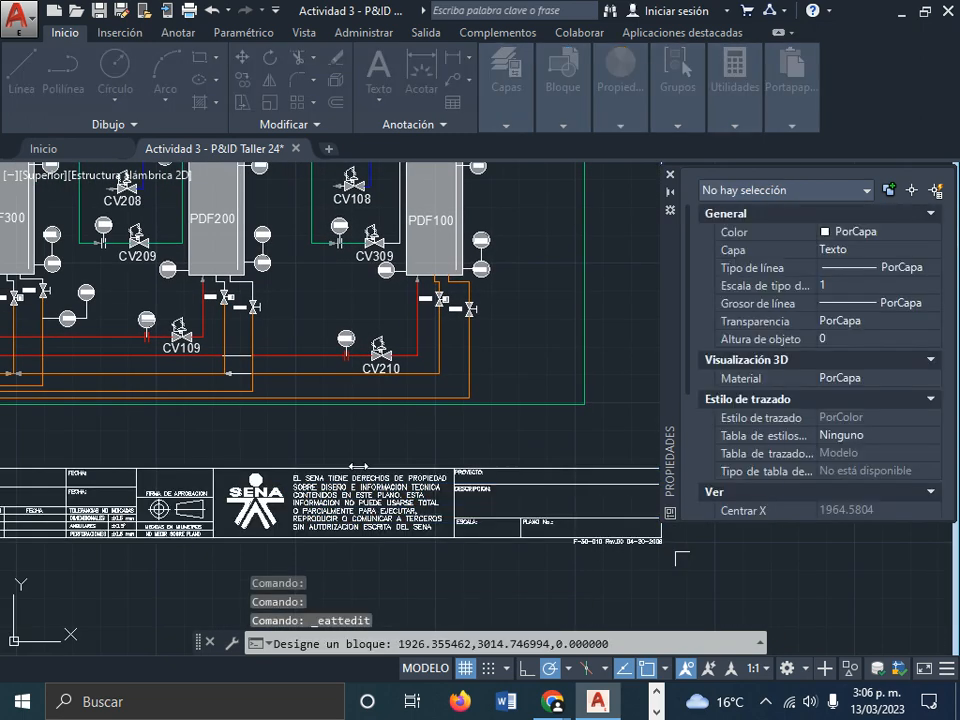
{"action": "key", "text": "Escape"}
- Examine the project and drawing-number attributes of the Formato A2 title block and leave them unchanged
{"action": "scroll", "coordinate": [312, 508], "scroll_direction": "up", "scroll_amount": 2}
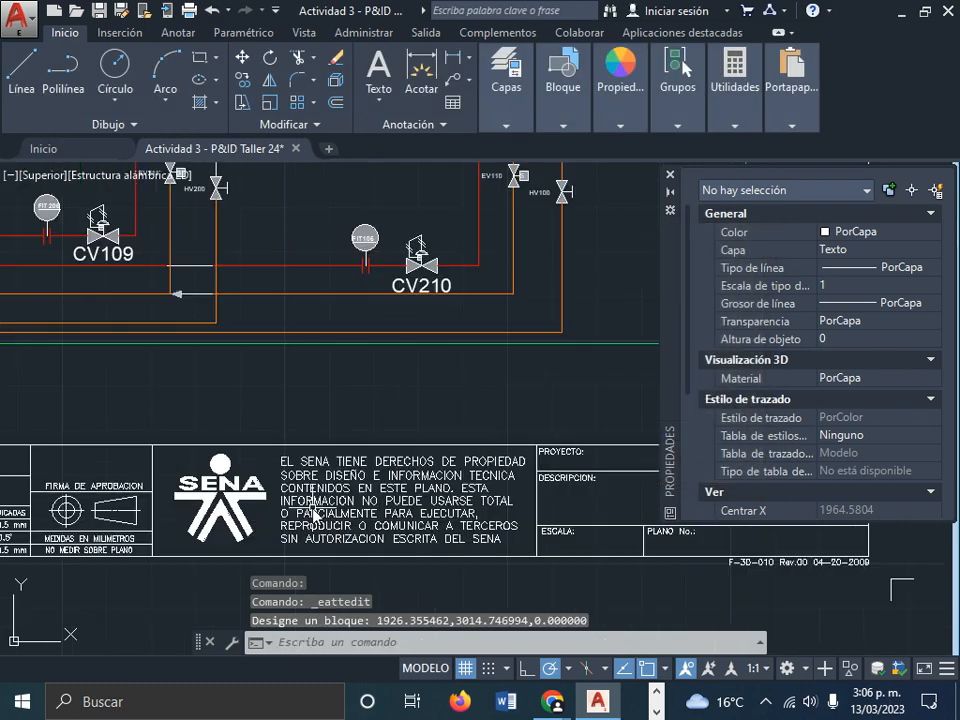
{"action": "middle_click_drag", "start_coordinate": [335, 514], "coordinate": [165, 510]}
{"action": "scroll", "coordinate": [450, 470], "scroll_direction": "up", "scroll_amount": 4}
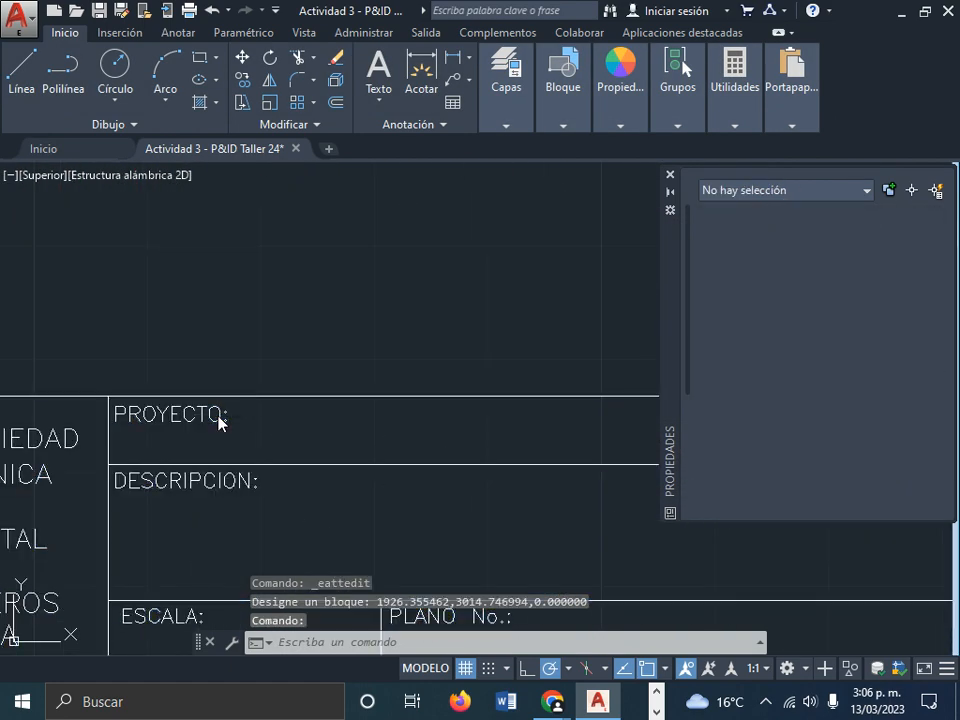
{"action": "double_click", "coordinate": [218, 418]}
{"action": "left_click", "coordinate": [485, 354]}
{"action": "left_click", "coordinate": [450, 370]}
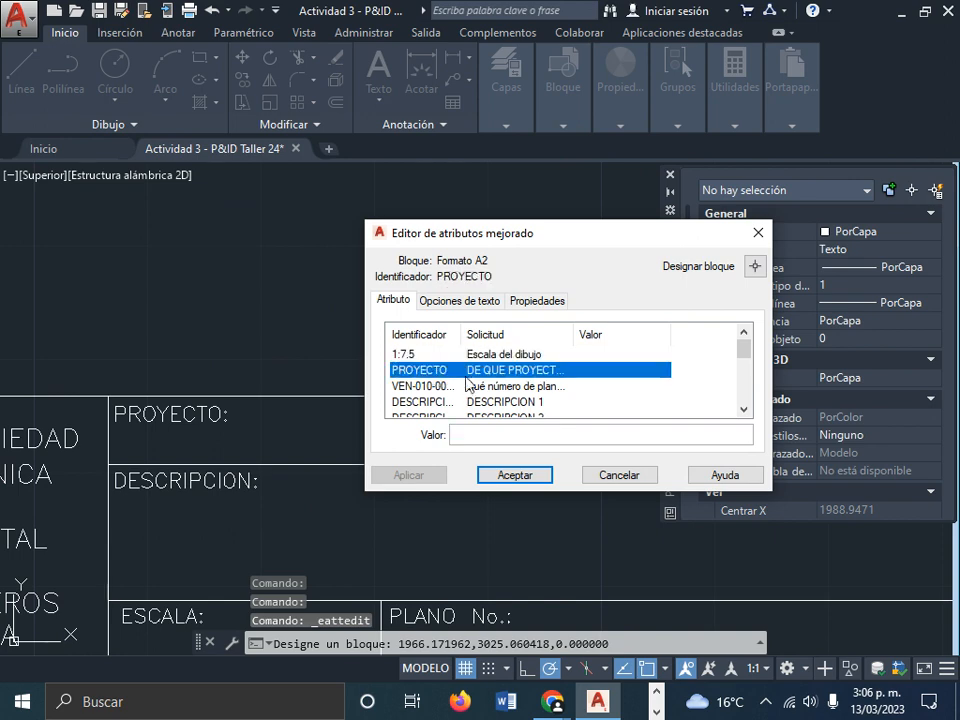
{"action": "left_click", "coordinate": [465, 386]}
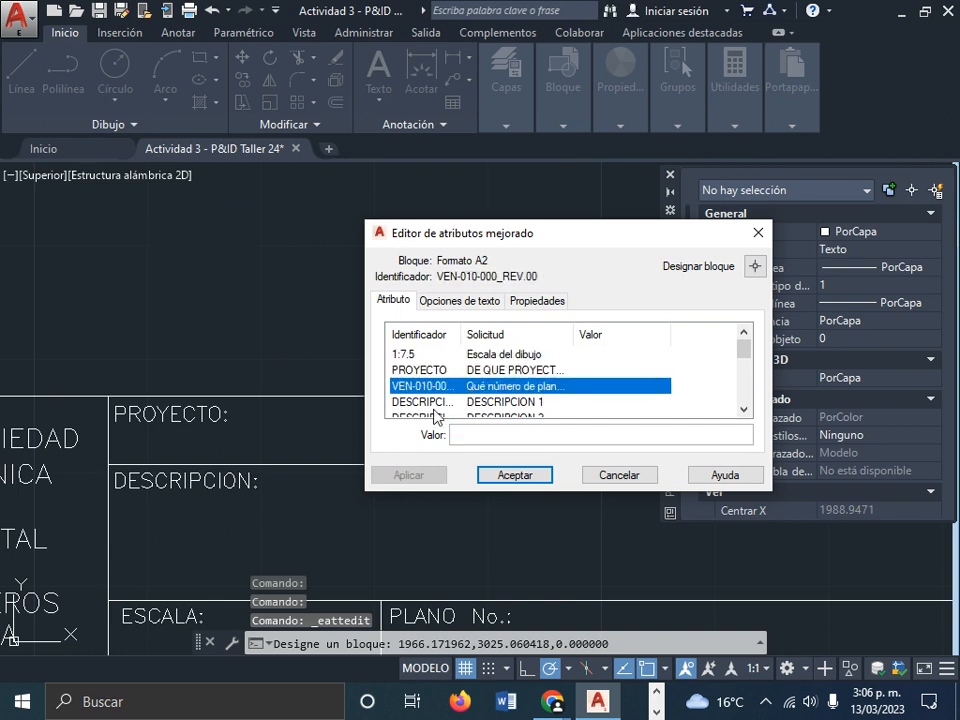
{"action": "left_click", "coordinate": [620, 475]}
- Examine the description and drafter attributes of the Formato A2 title block without filling them in
{"action": "middle_click_drag", "start_coordinate": [197, 460], "coordinate": [123, 335]}
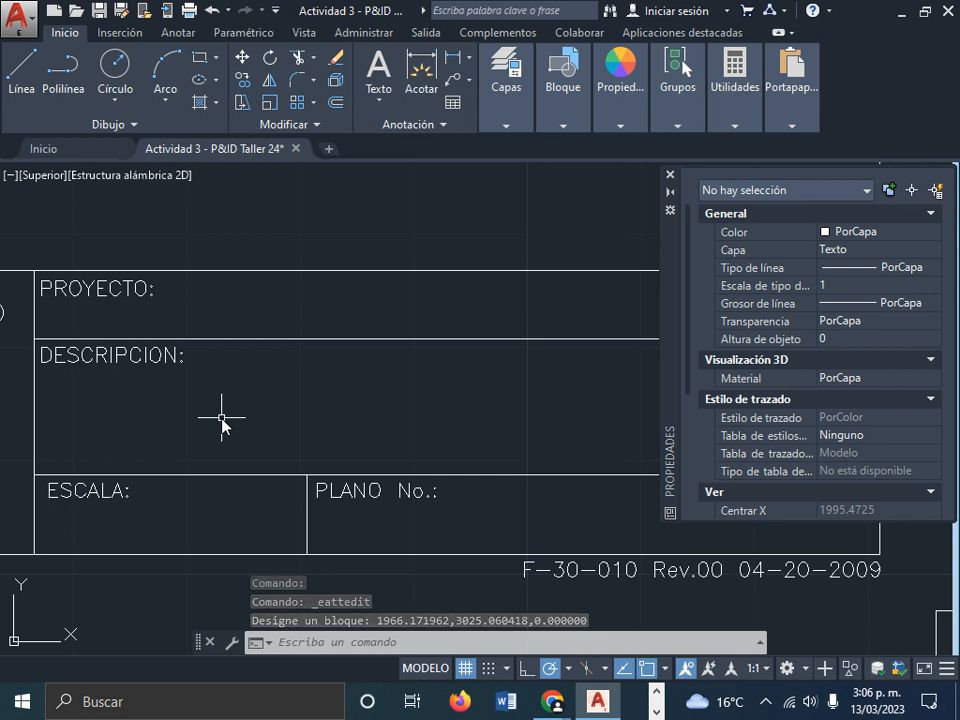
{"action": "double_click", "coordinate": [160, 360]}
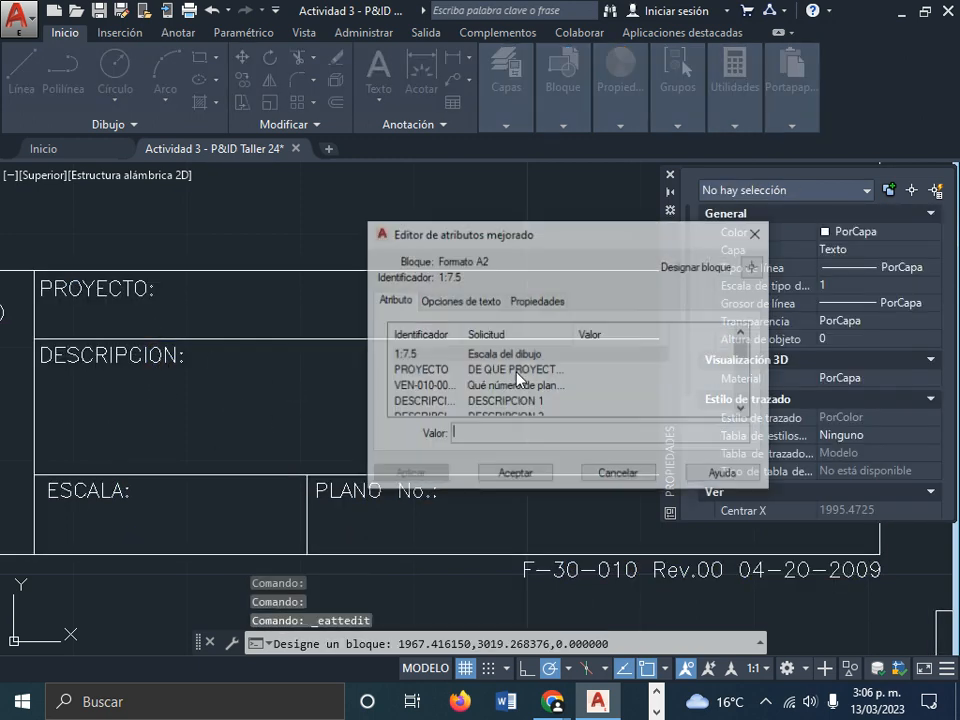
{"action": "left_click", "coordinate": [484, 387]}
{"action": "left_click", "coordinate": [488, 401]}
{"action": "left_click", "coordinate": [490, 413]}
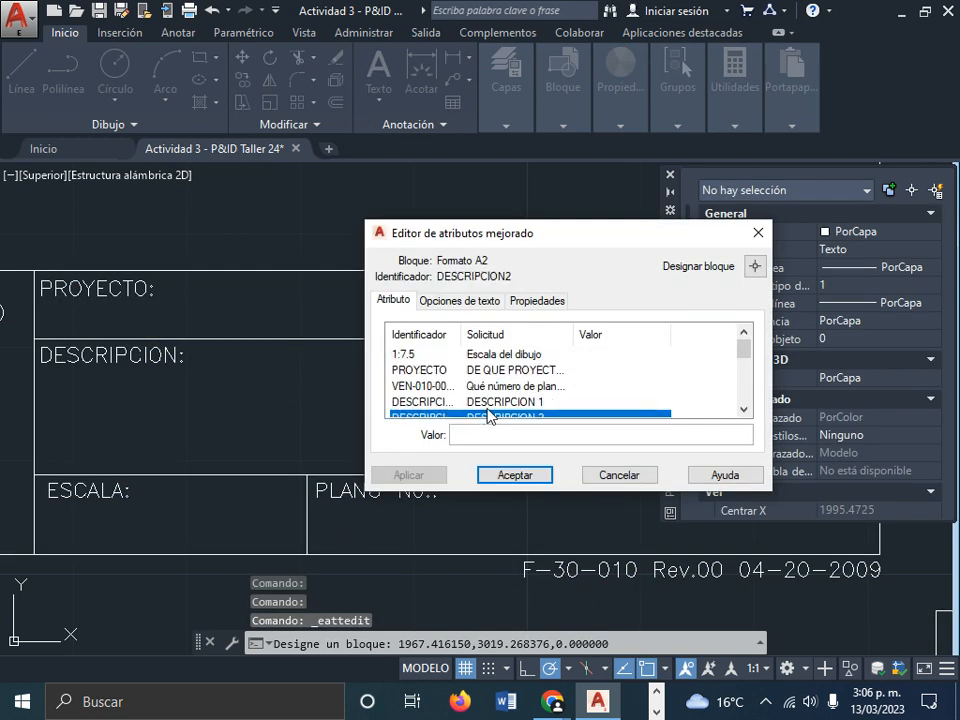
{"action": "scroll", "coordinate": [490, 410], "scroll_direction": "down", "scroll_amount": 1}
{"action": "left_click", "coordinate": [489, 388]}
{"action": "left_click", "coordinate": [490, 416]}
{"action": "scroll", "coordinate": [493, 418], "scroll_direction": "down", "scroll_amount": 1}
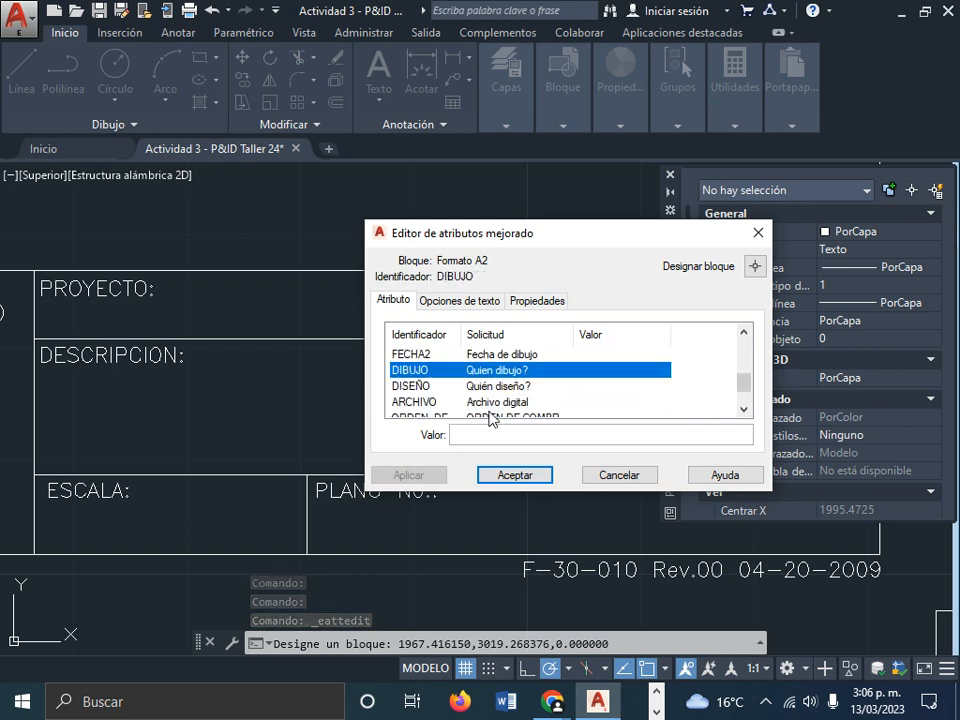
{"action": "key", "text": "Return"}
{"action": "scroll", "coordinate": [215, 354], "scroll_direction": "down", "scroll_amount": 4}
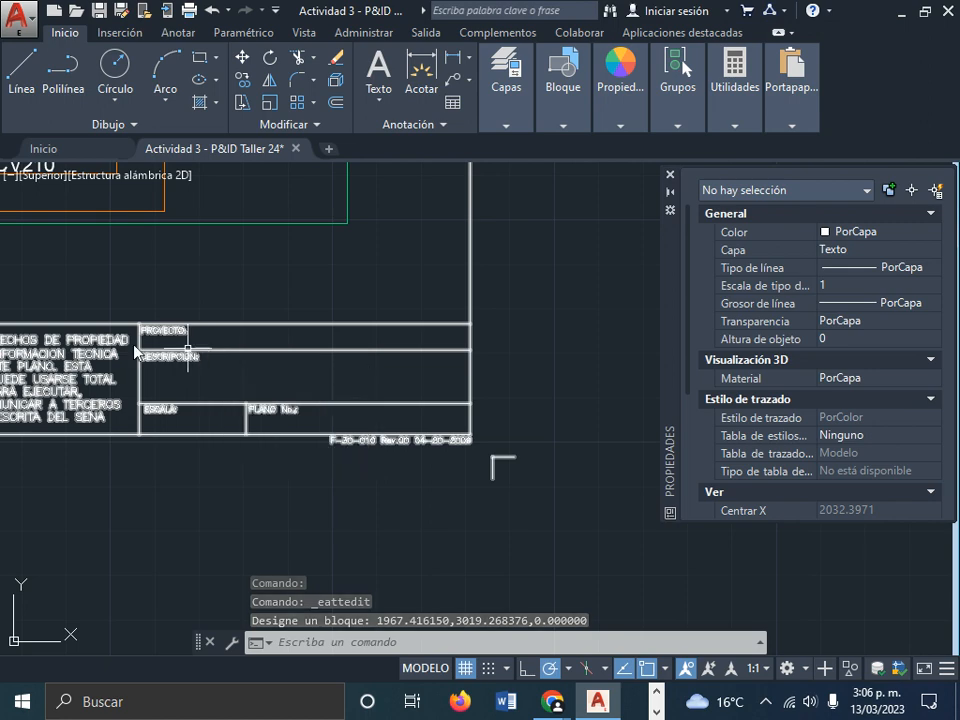
- Search the Windows applications for CADE and FLUI, and return to the drawing
{"action": "left_click", "coordinate": [163, 692]}
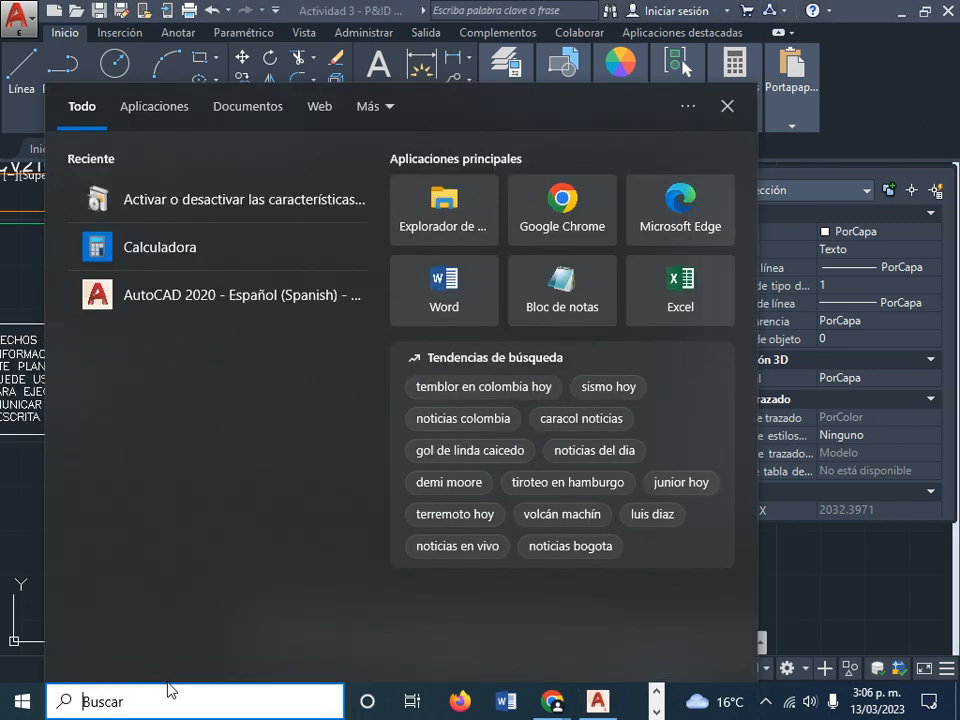
{"action": "type", "text": "CAD"}
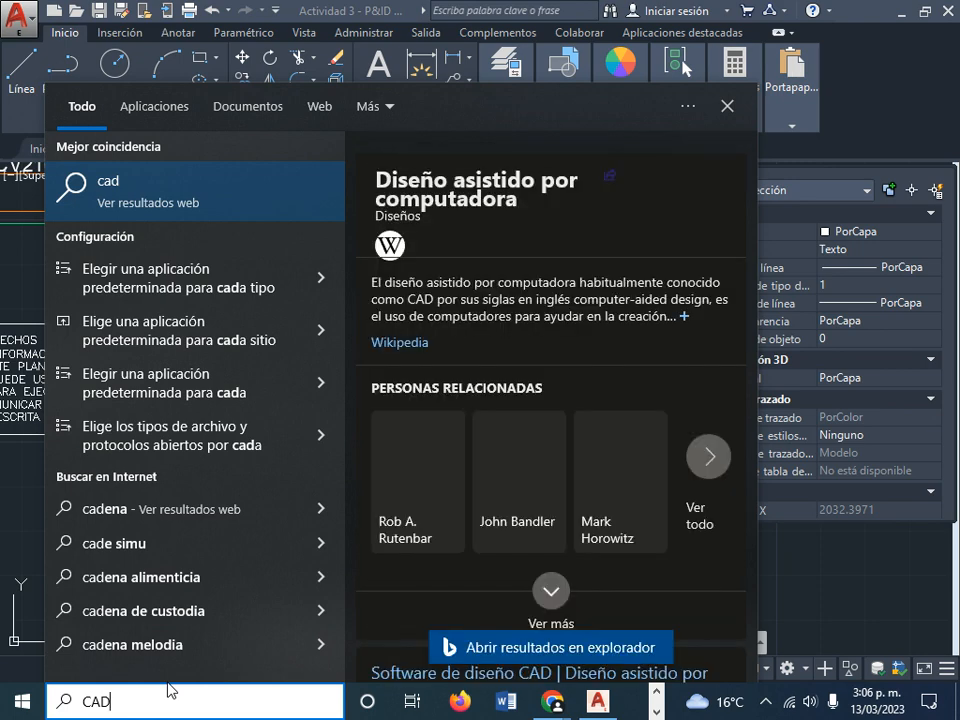
{"action": "key", "text": "BackSpace"}
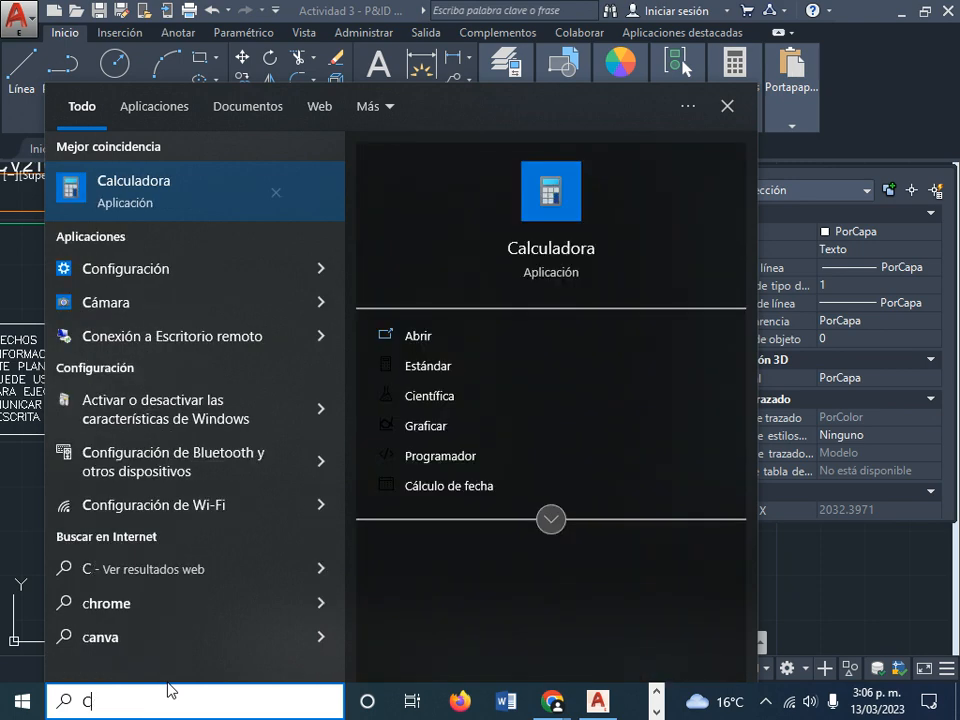
{"action": "type", "text": "ADE"}
{"action": "key", "text": "BackSpace"}
{"action": "key", "text": "BackSpace"}
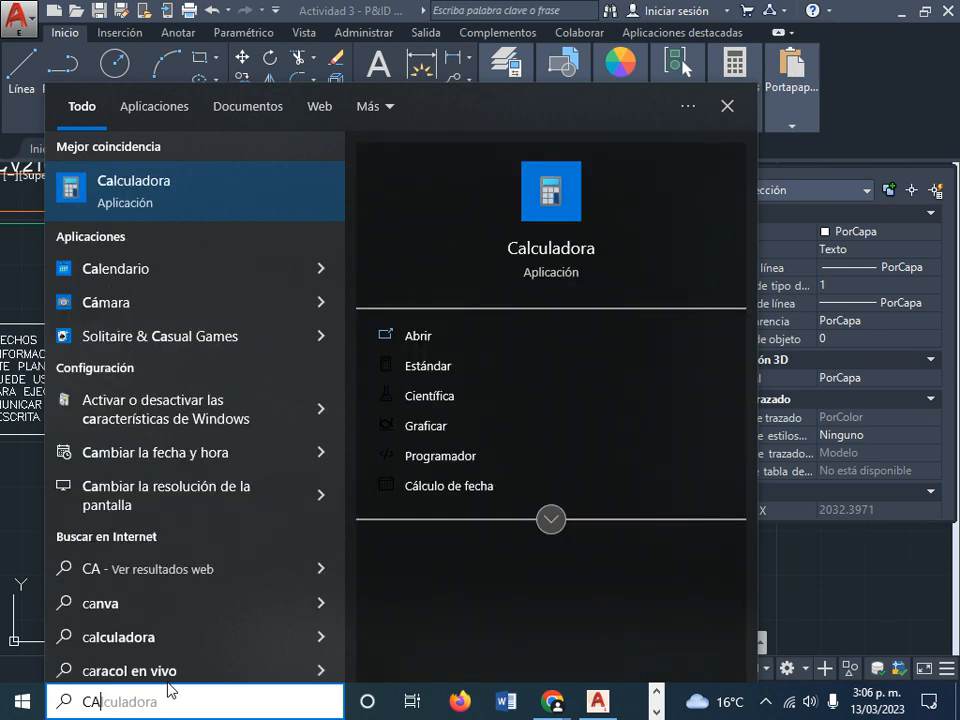
{"action": "key", "text": "BackSpace"}
{"action": "key", "text": "BackSpace"}
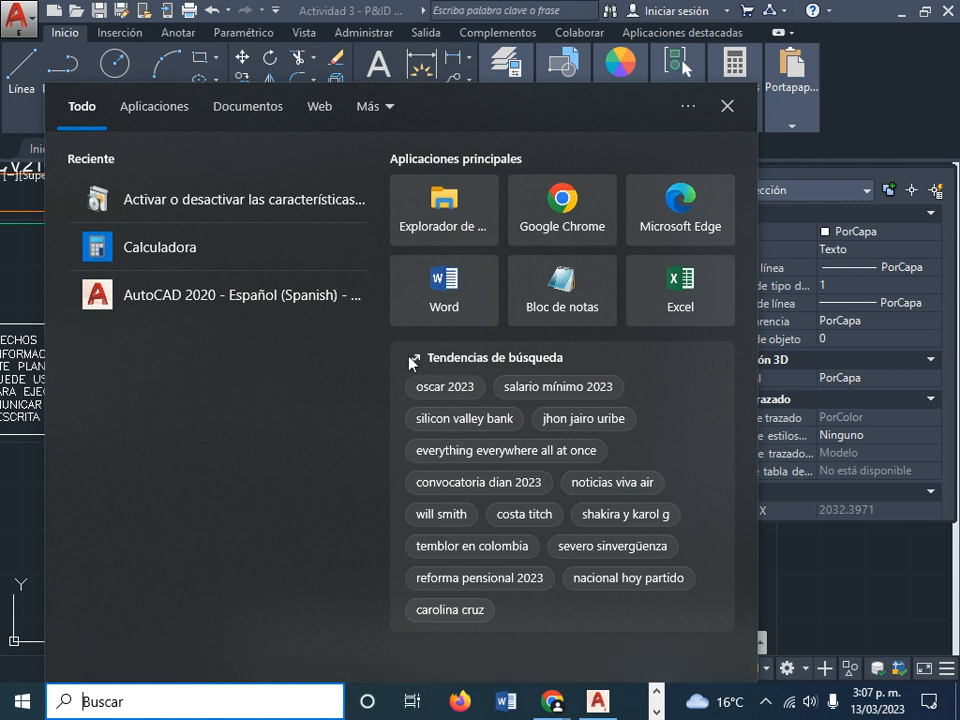
{"action": "type", "text": "FLUI"}
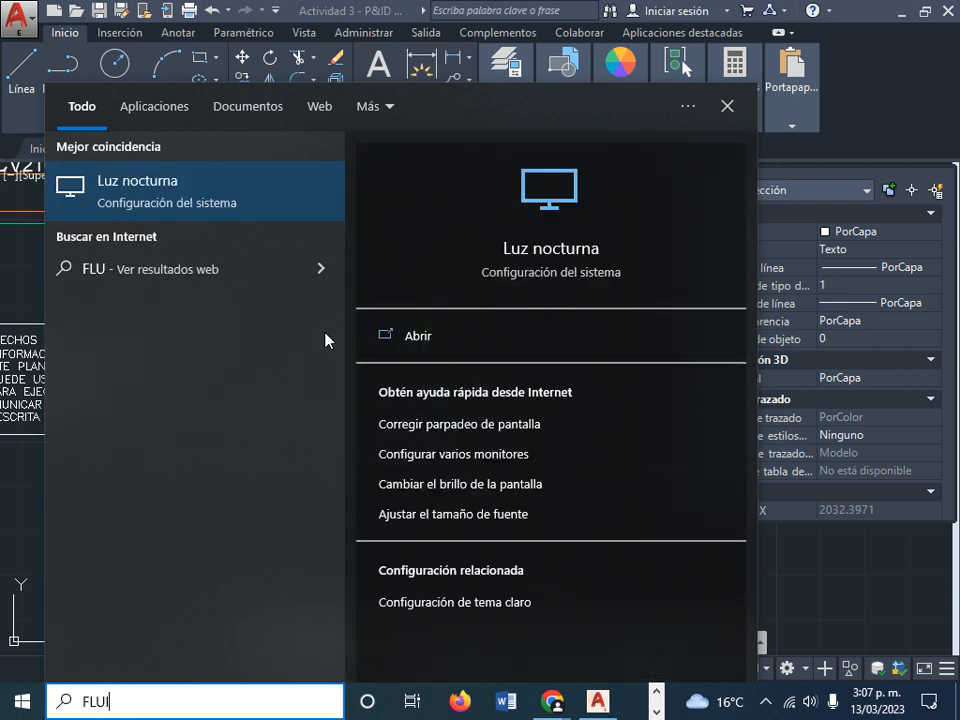
{"action": "key", "text": "Escape"}
- Examine the file types offered for inserting blocks from other drawings, filter for DXF, and leave without choosing a file
{"action": "scroll", "coordinate": [292, 336], "scroll_direction": "down", "scroll_amount": 4}
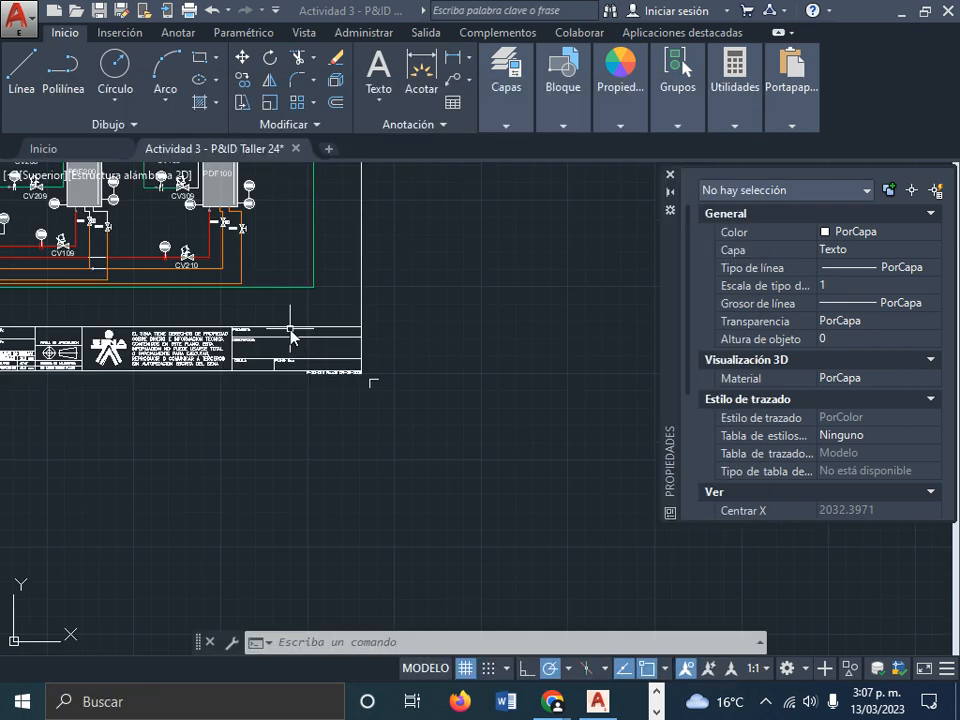
{"action": "left_click", "coordinate": [120, 33]}
{"action": "left_click", "coordinate": [33, 103]}
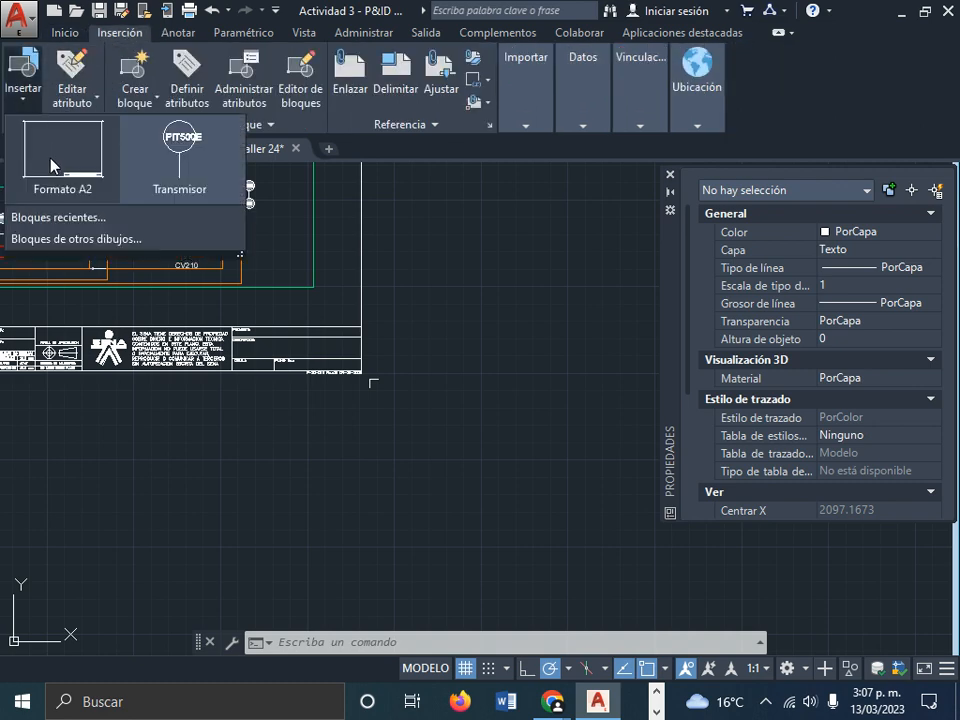
{"action": "left_click", "coordinate": [82, 240]}
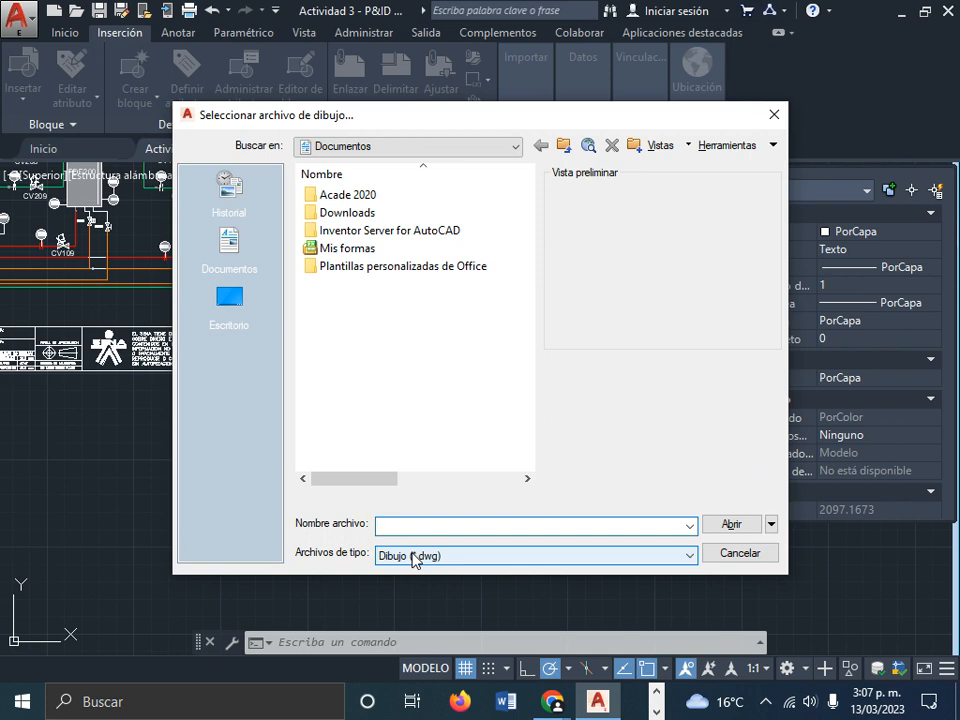
{"action": "left_click", "coordinate": [380, 557]}
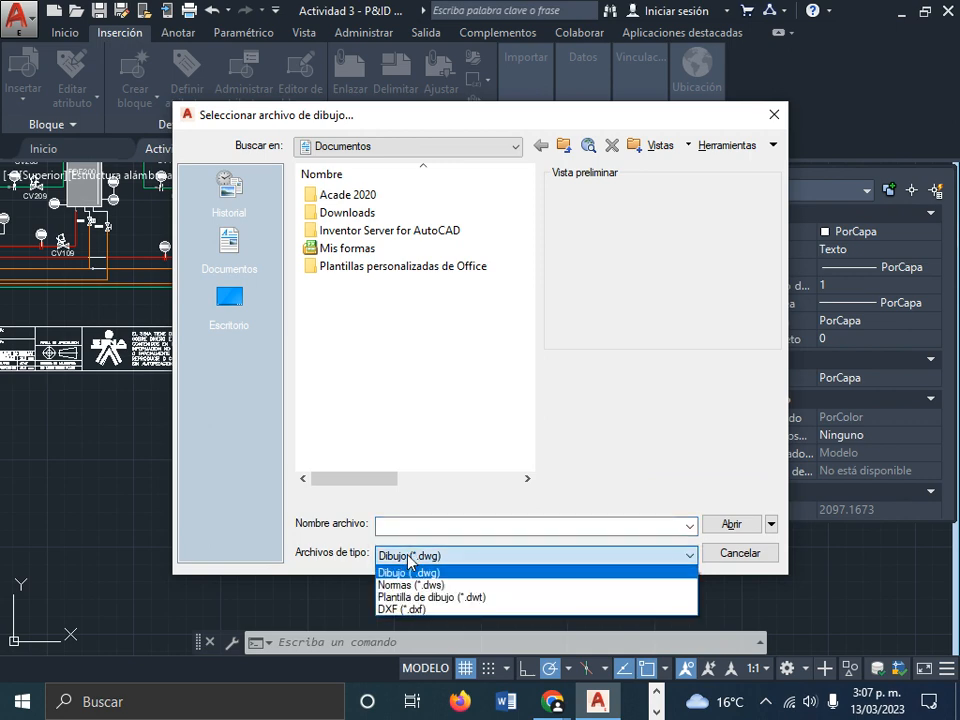
{"action": "left_click", "coordinate": [420, 610]}
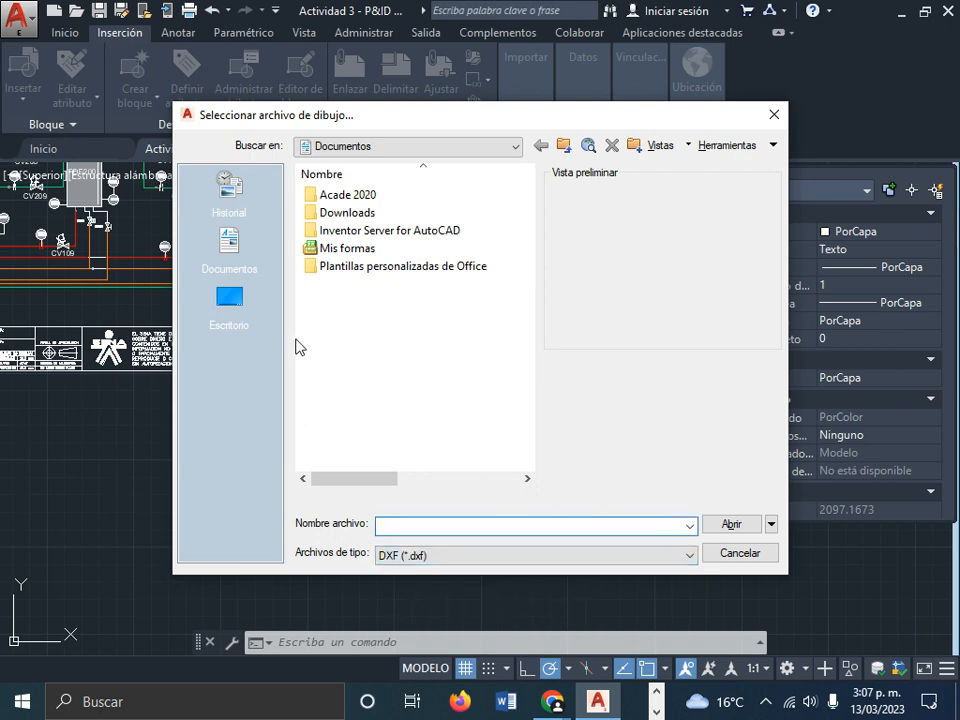
{"action": "key", "text": "Escape"}
- Examine the whole P&ID sheet, its title block and the loose instrument symbols beside the frame
{"action": "scroll", "coordinate": [317, 354], "scroll_direction": "down", "scroll_amount": 5}
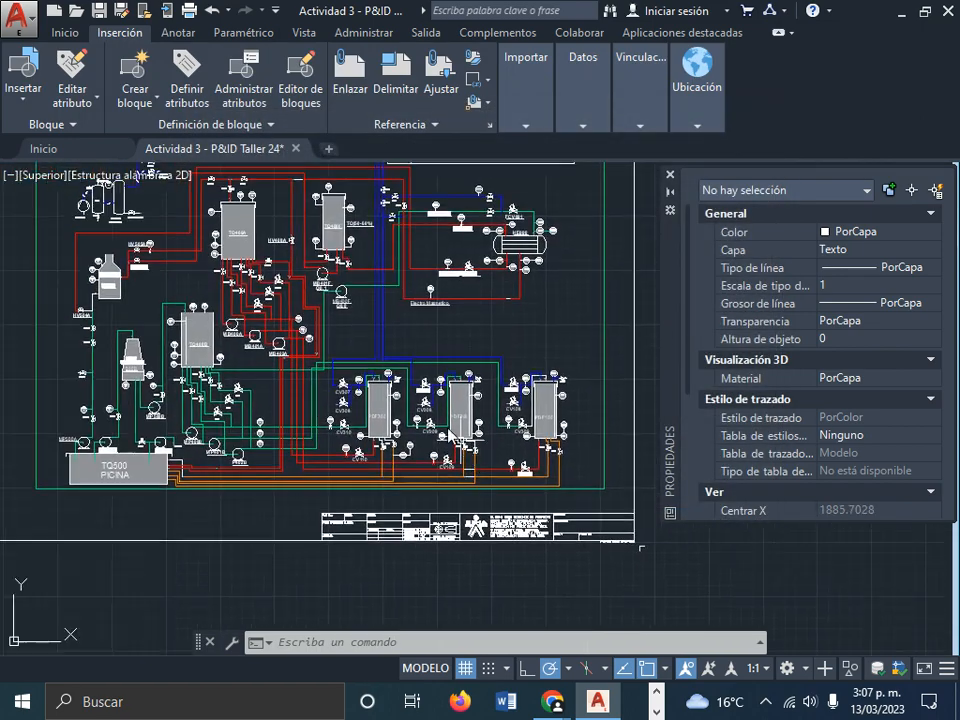
{"action": "scroll", "coordinate": [450, 437], "scroll_direction": "down", "scroll_amount": 3}
{"action": "scroll", "coordinate": [292, 240], "scroll_direction": "up", "scroll_amount": 1}
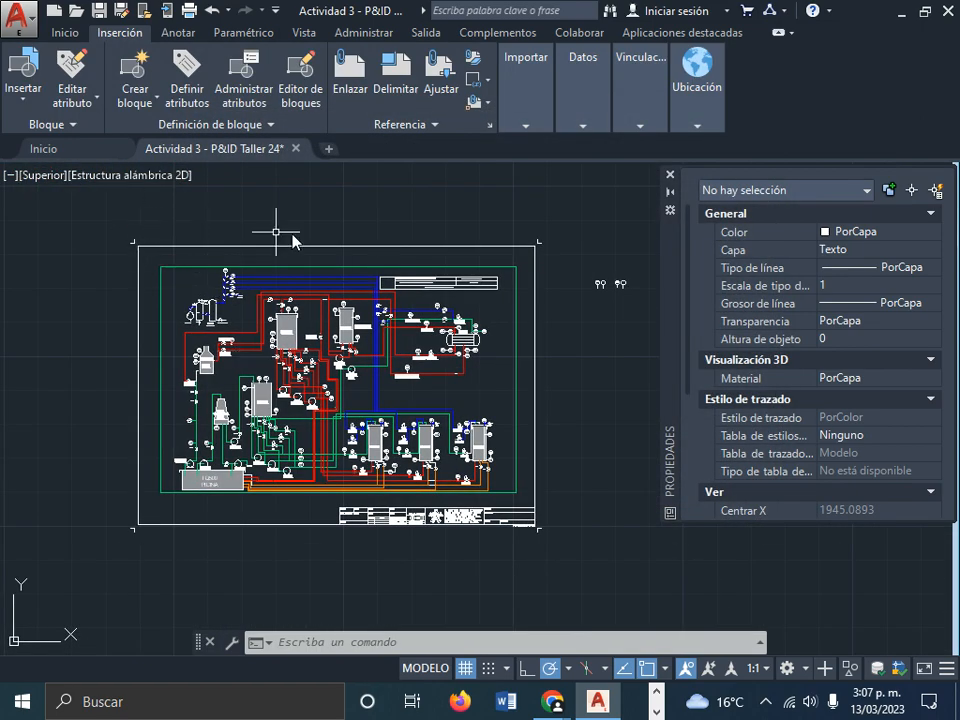
{"action": "scroll", "coordinate": [388, 530], "scroll_direction": "up", "scroll_amount": 3}
{"action": "middle_click_drag", "start_coordinate": [466, 537], "coordinate": [247, 501]}
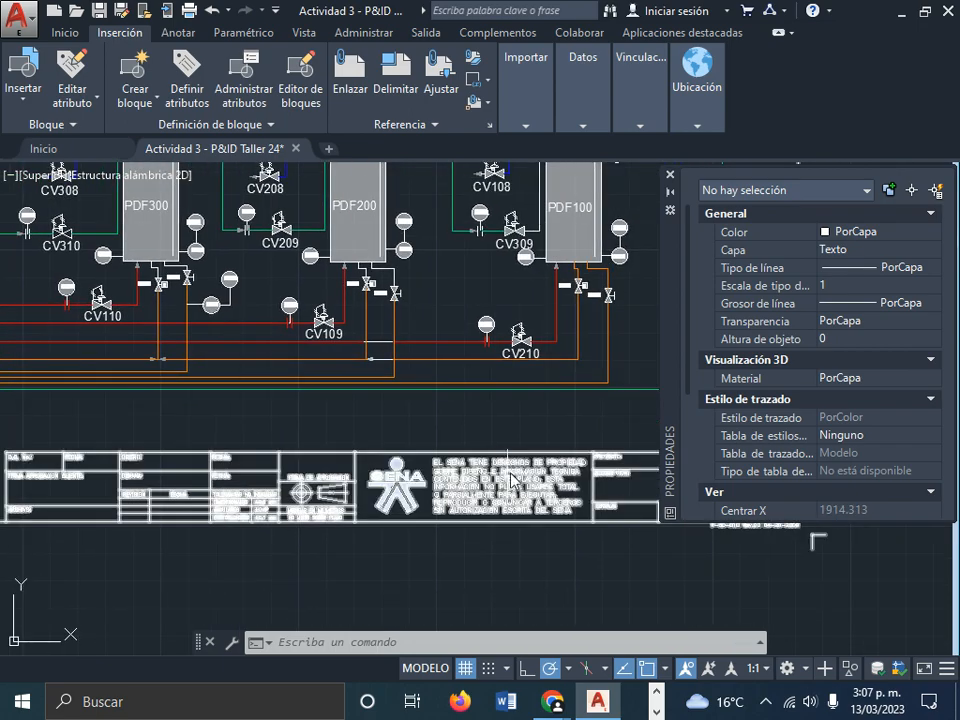
{"action": "scroll", "coordinate": [305, 457], "scroll_direction": "up", "scroll_amount": 3}
{"action": "scroll", "coordinate": [298, 460], "scroll_direction": "down", "scroll_amount": 3}
{"action": "scroll", "coordinate": [298, 462], "scroll_direction": "down", "scroll_amount": 3}
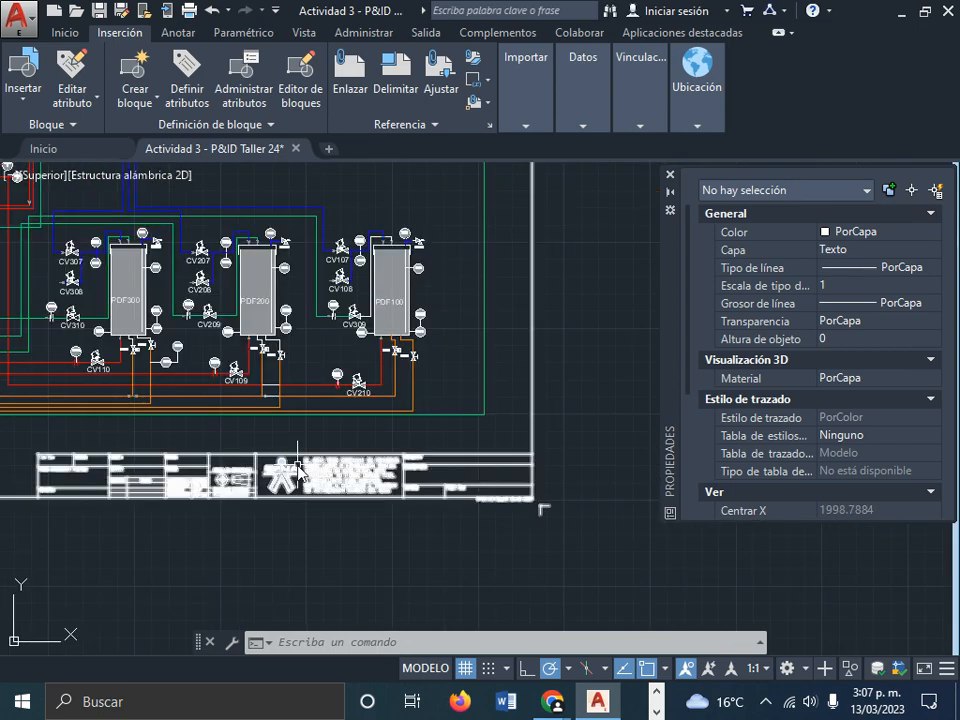
{"action": "middle_click_drag", "start_coordinate": [298, 462], "coordinate": [373, 555]}
{"action": "scroll", "coordinate": [368, 576], "scroll_direction": "down", "scroll_amount": 4}
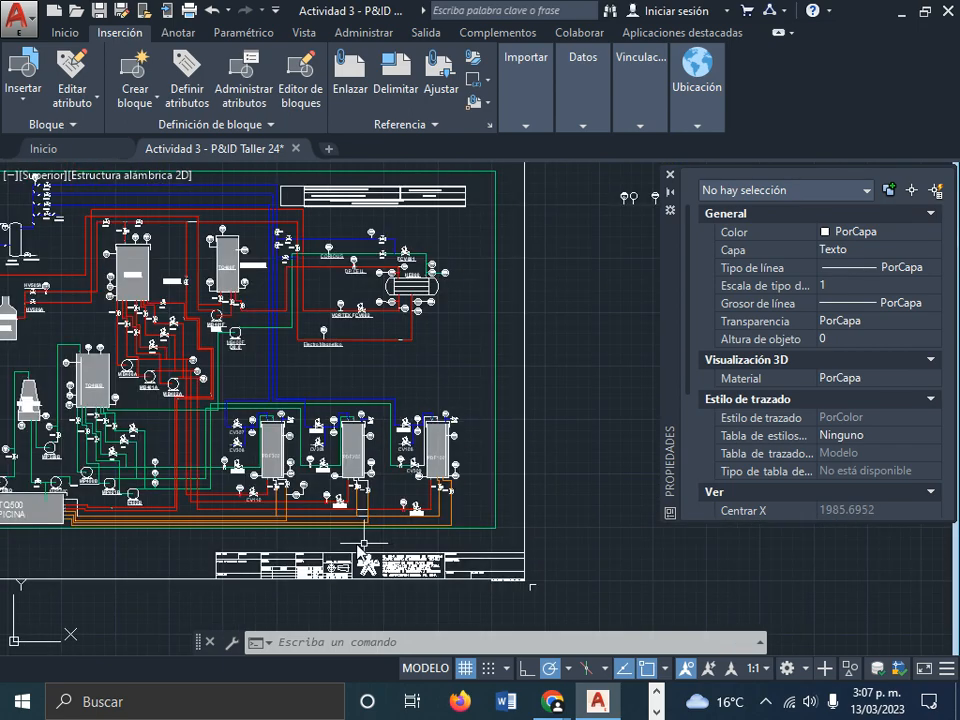
{"action": "middle_click_drag", "start_coordinate": [341, 550], "coordinate": [391, 539]}
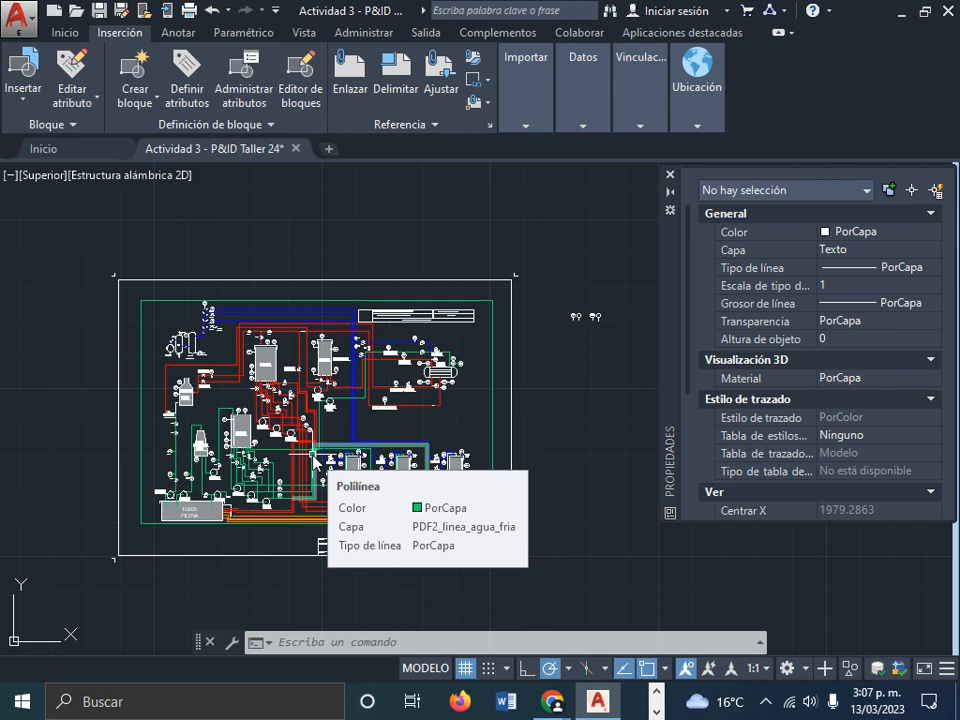
{"action": "scroll", "coordinate": [605, 318], "scroll_direction": "up", "scroll_amount": 5}
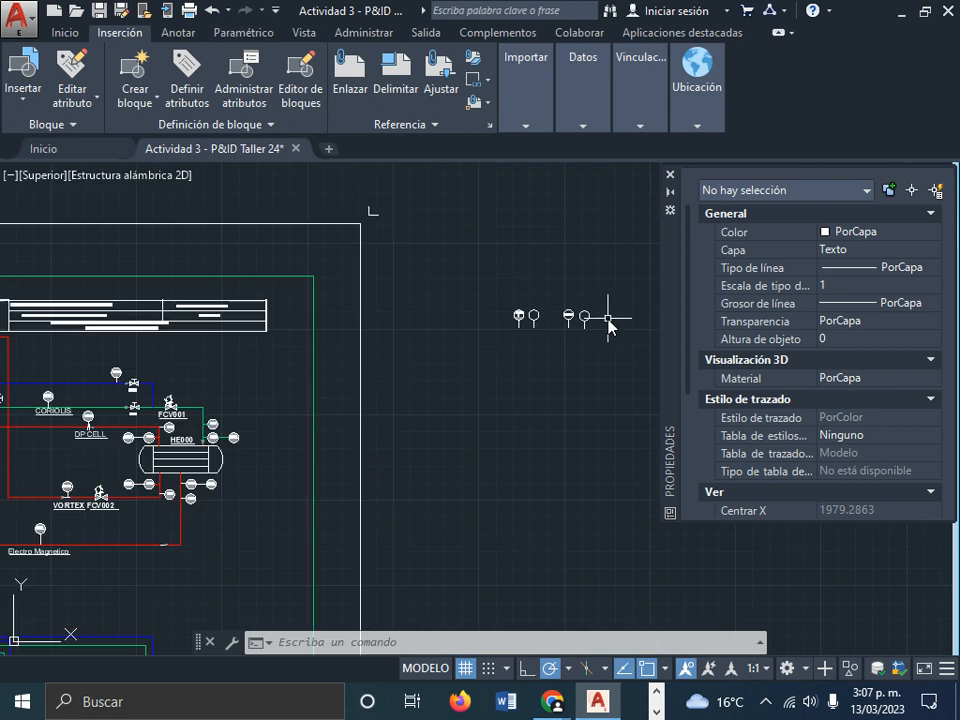
{"action": "scroll", "coordinate": [430, 328], "scroll_direction": "up", "scroll_amount": 2}
{"action": "scroll", "coordinate": [440, 370], "scroll_direction": "down", "scroll_amount": 6}
{"action": "scroll", "coordinate": [114, 454], "scroll_direction": "up", "scroll_amount": 3}
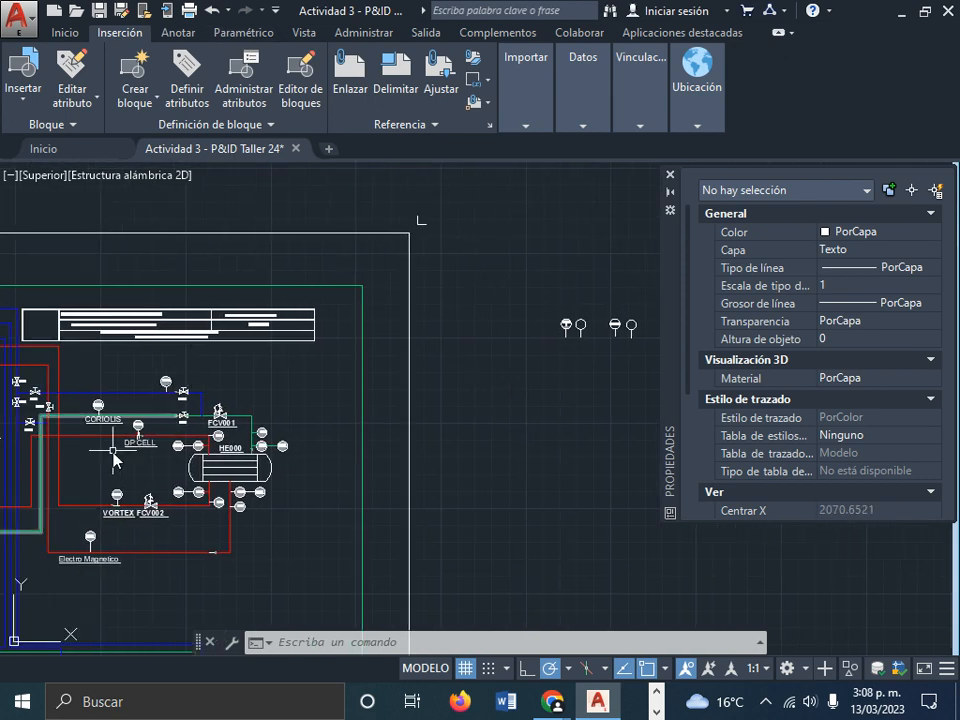
- Inspect the HV402A tag text and its valve symbol below tank TQ400A without editing either
{"action": "scroll", "coordinate": [265, 425], "scroll_direction": "up", "scroll_amount": 4}
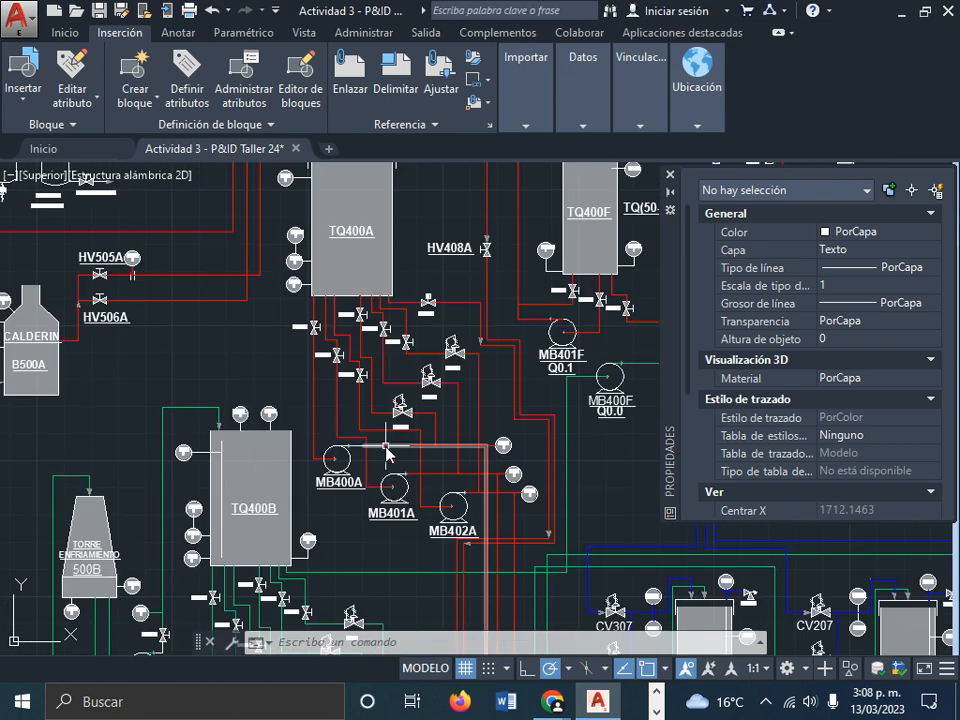
{"action": "scroll", "coordinate": [338, 400], "scroll_direction": "up", "scroll_amount": 3}
{"action": "scroll", "coordinate": [258, 390], "scroll_direction": "up", "scroll_amount": 2}
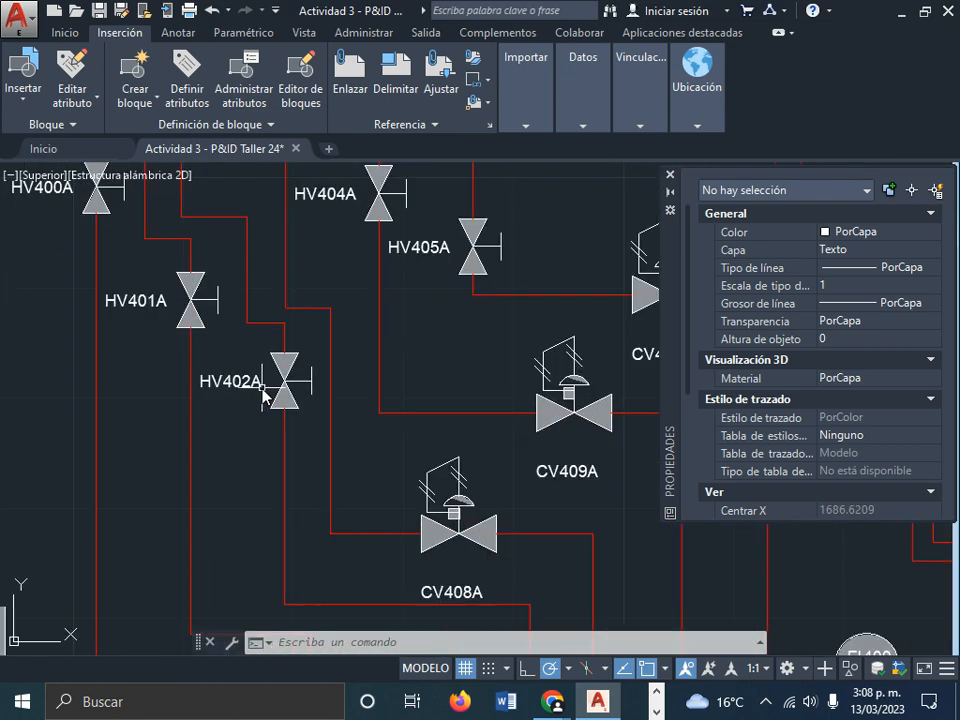
{"action": "middle_click_drag", "start_coordinate": [224, 378], "coordinate": [190, 412]}
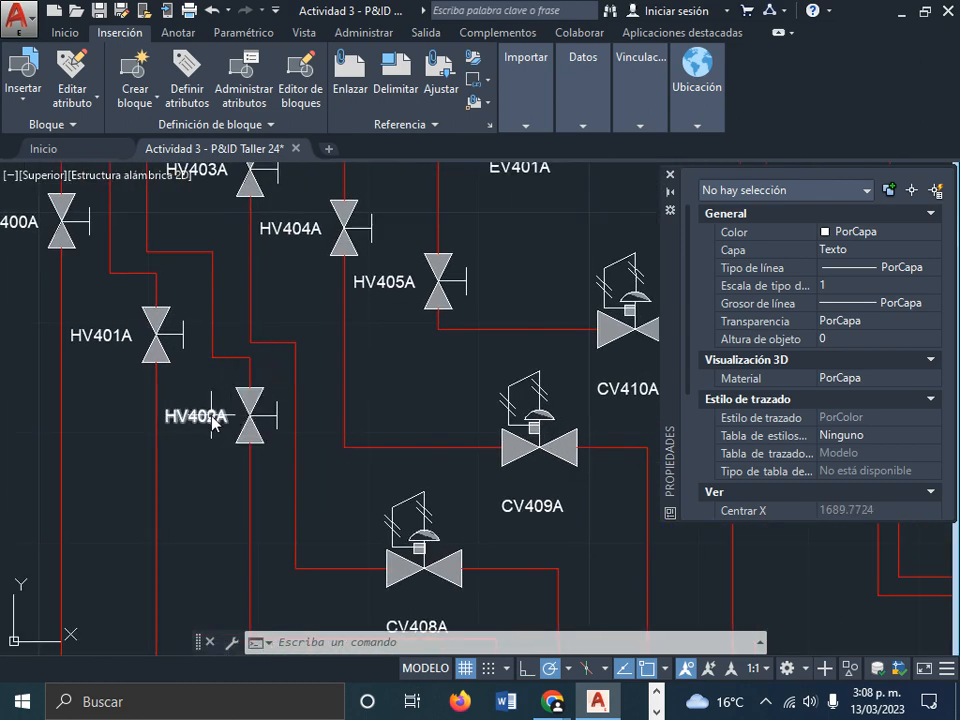
{"action": "left_click", "coordinate": [198, 414]}
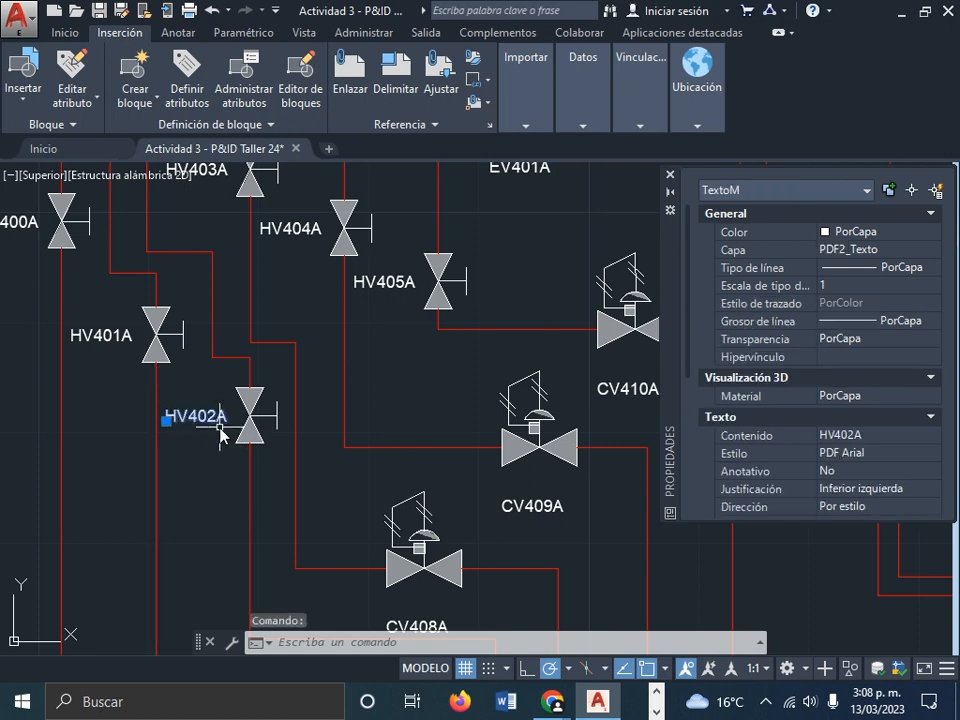
{"action": "scroll", "coordinate": [211, 428], "scroll_direction": "up", "scroll_amount": 2}
{"action": "key", "text": "Escape"}
{"action": "left_click", "coordinate": [279, 428]}
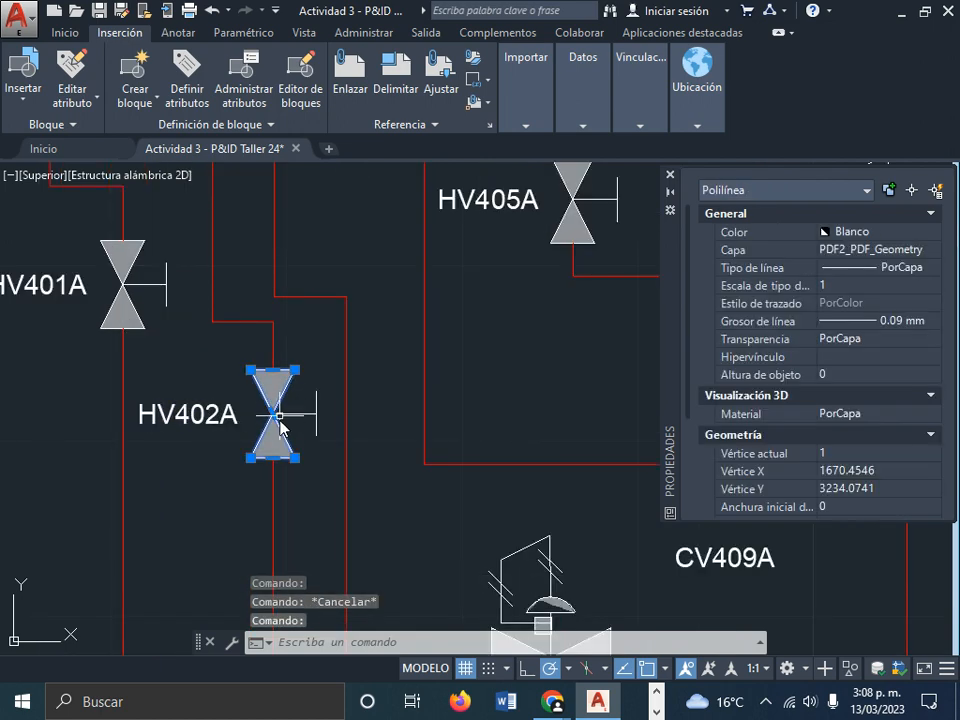
{"action": "key", "text": "Escape"}
{"action": "double_click", "coordinate": [270, 408]}
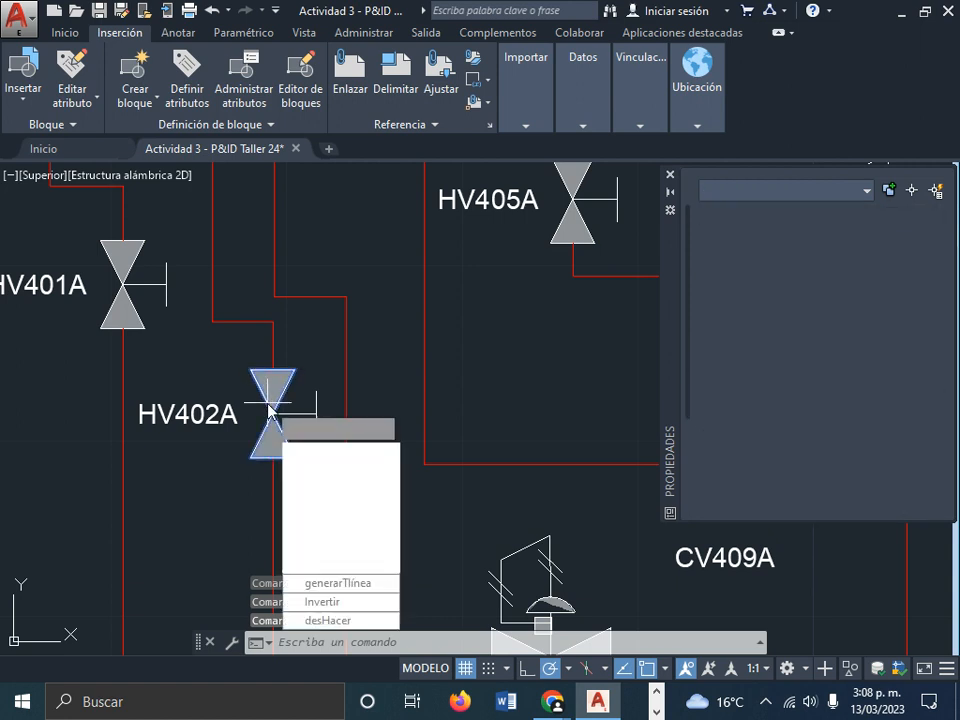
{"action": "key", "text": "Escape"}
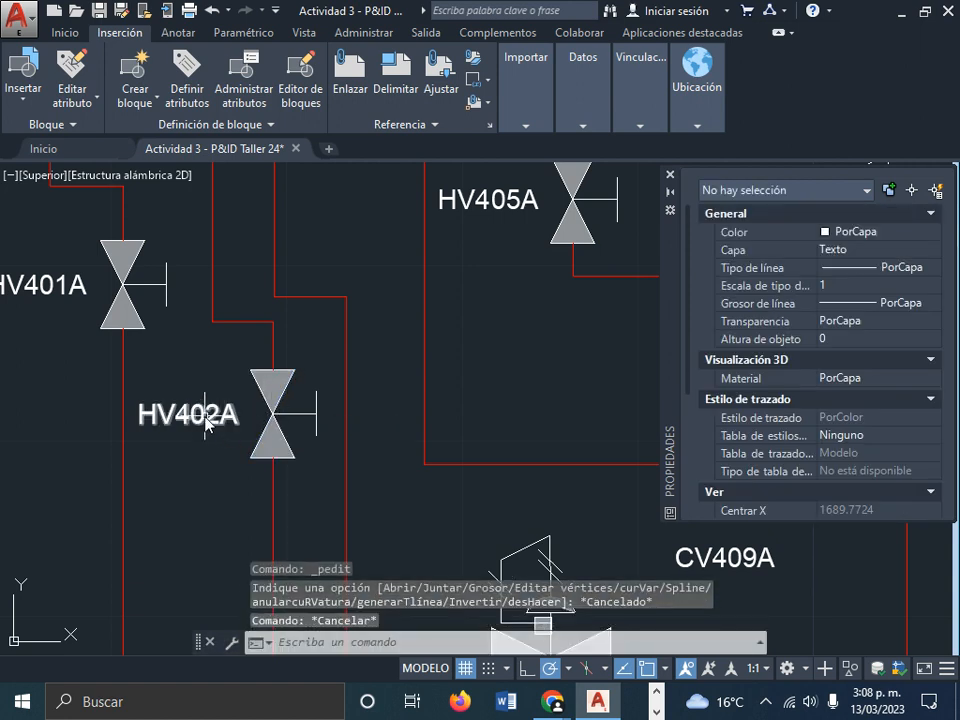
- Erase the loose instrument symbols outside the sheet frame and save the drawing
{"action": "scroll", "coordinate": [207, 424], "scroll_direction": "down", "scroll_amount": 4}
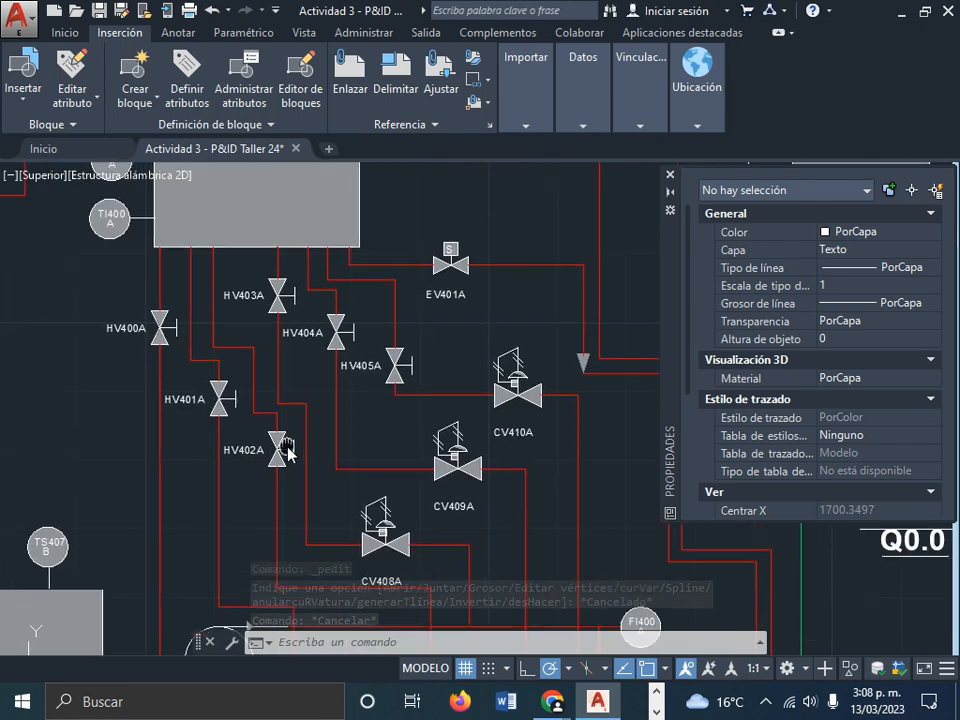
{"action": "scroll", "coordinate": [236, 394], "scroll_direction": "down", "scroll_amount": 5}
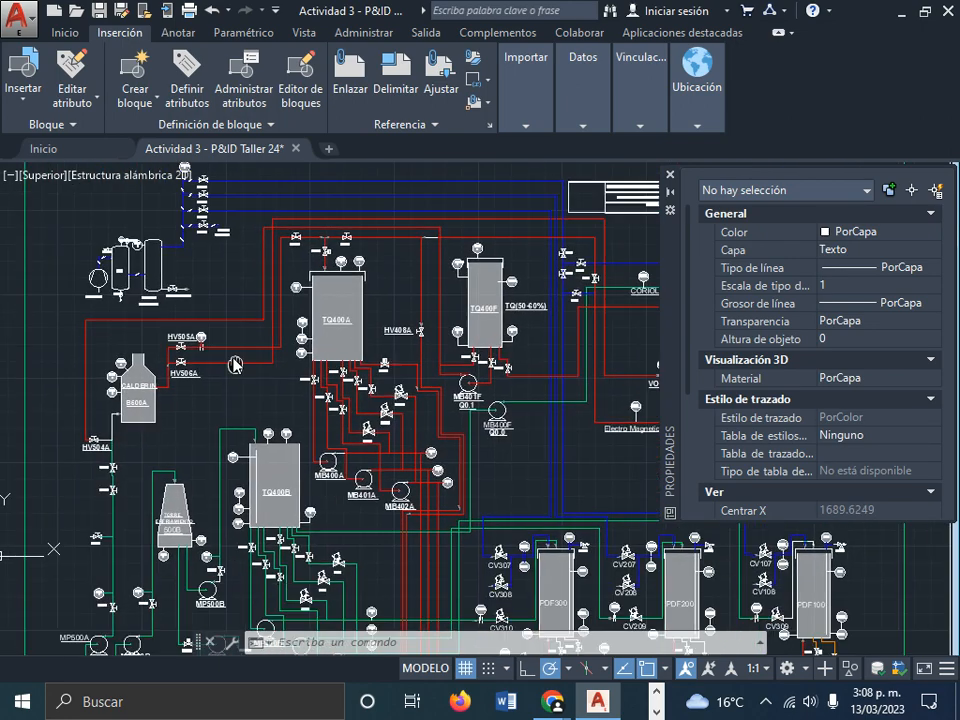
{"action": "middle_click_drag", "start_coordinate": [235, 365], "coordinate": [217, 336]}
{"action": "middle_click_drag", "start_coordinate": [442, 439], "coordinate": [340, 280]}
{"action": "middle_click_drag", "start_coordinate": [411, 381], "coordinate": [249, 311]}
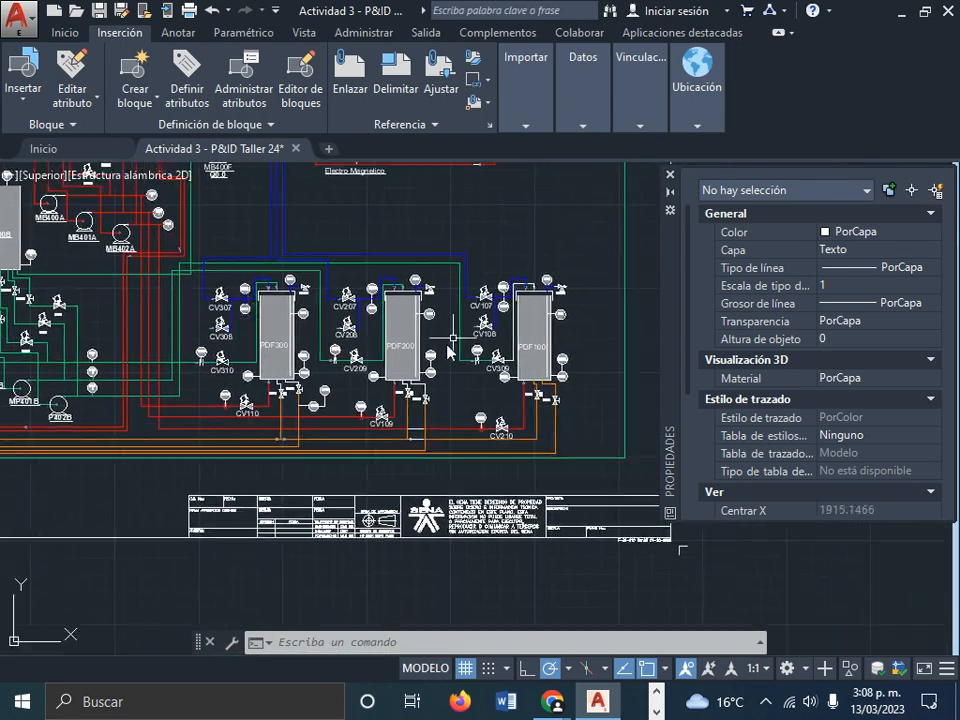
{"action": "scroll", "coordinate": [376, 335], "scroll_direction": "down", "scroll_amount": 3}
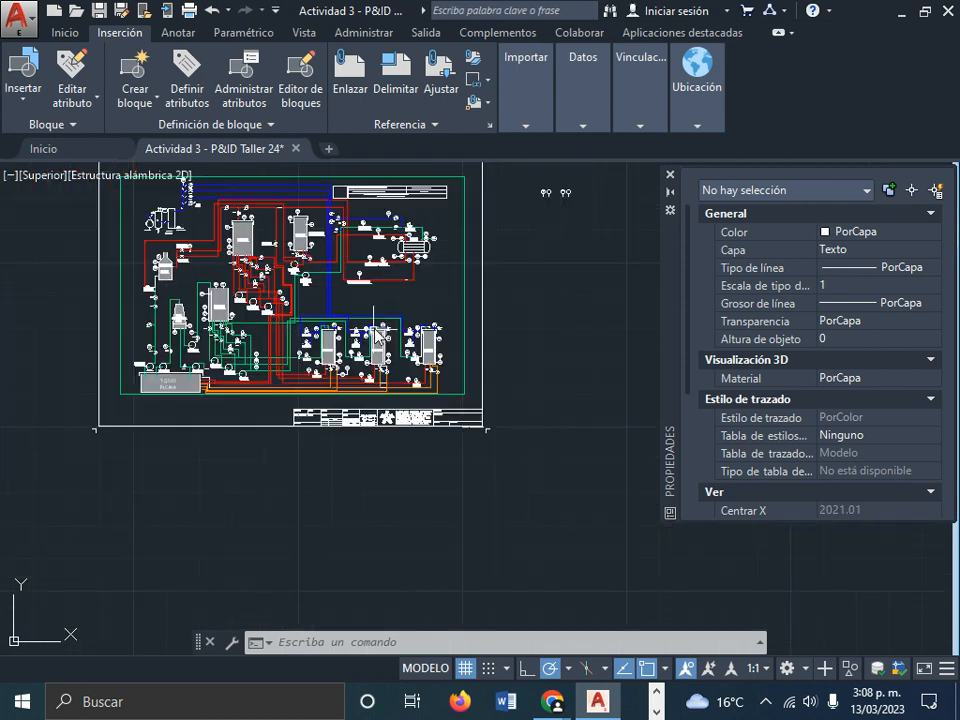
{"action": "middle_click_drag", "start_coordinate": [374, 329], "coordinate": [377, 411]}
{"action": "left_click", "coordinate": [598, 307]}
{"action": "left_click", "coordinate": [539, 249]}
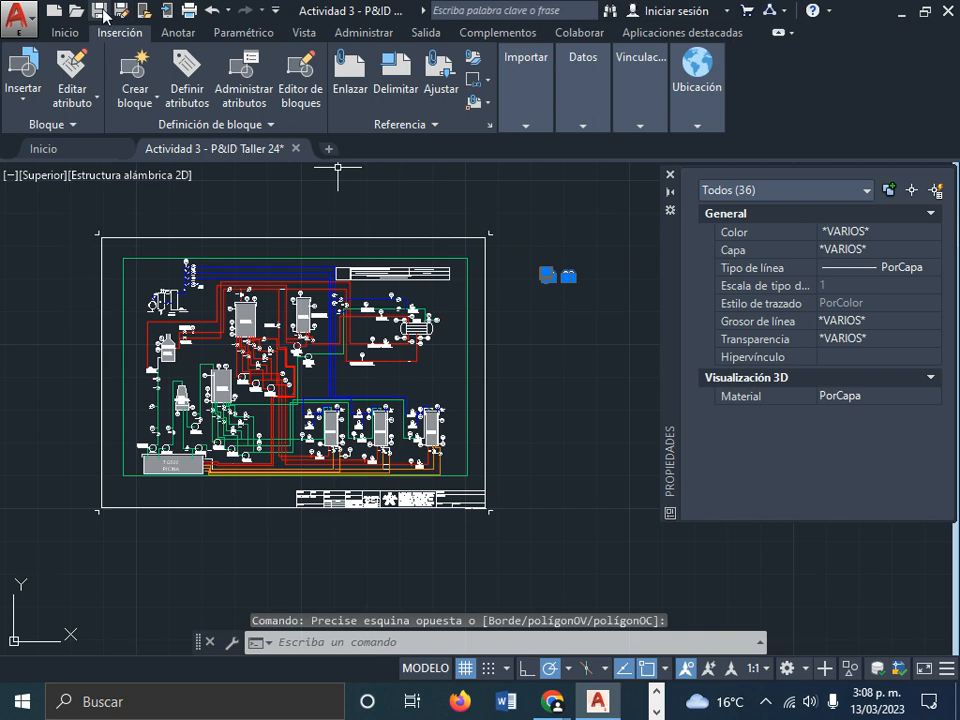
{"action": "left_click", "coordinate": [68, 33]}
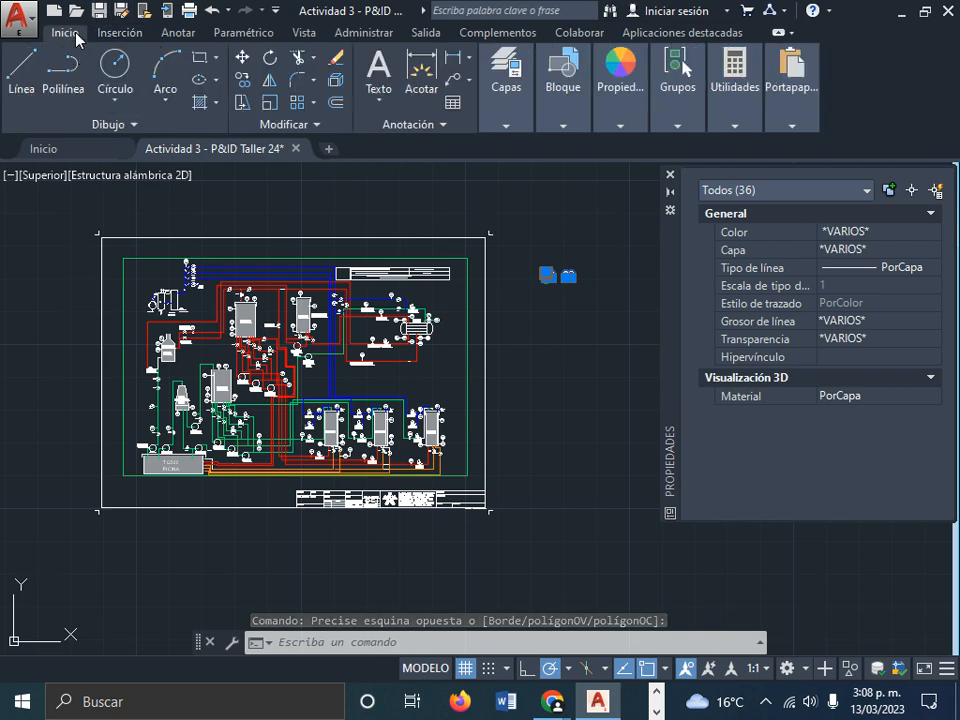
{"action": "left_click", "coordinate": [335, 57]}
{"action": "middle_click_drag", "start_coordinate": [476, 240], "coordinate": [492, 262]}
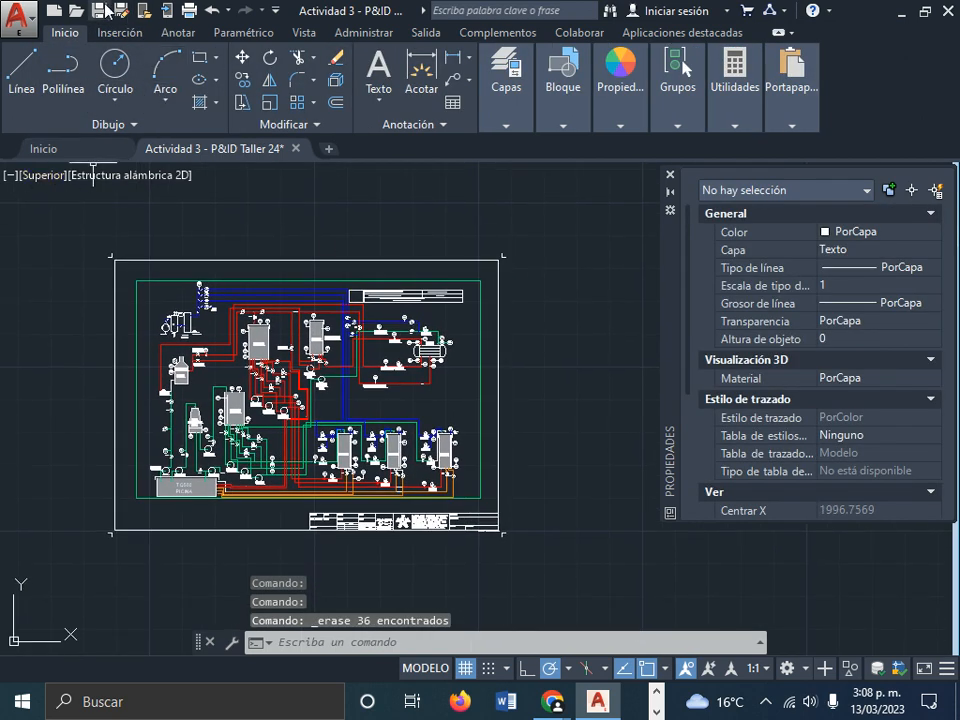
{"action": "key", "text": "ctrl+s"}
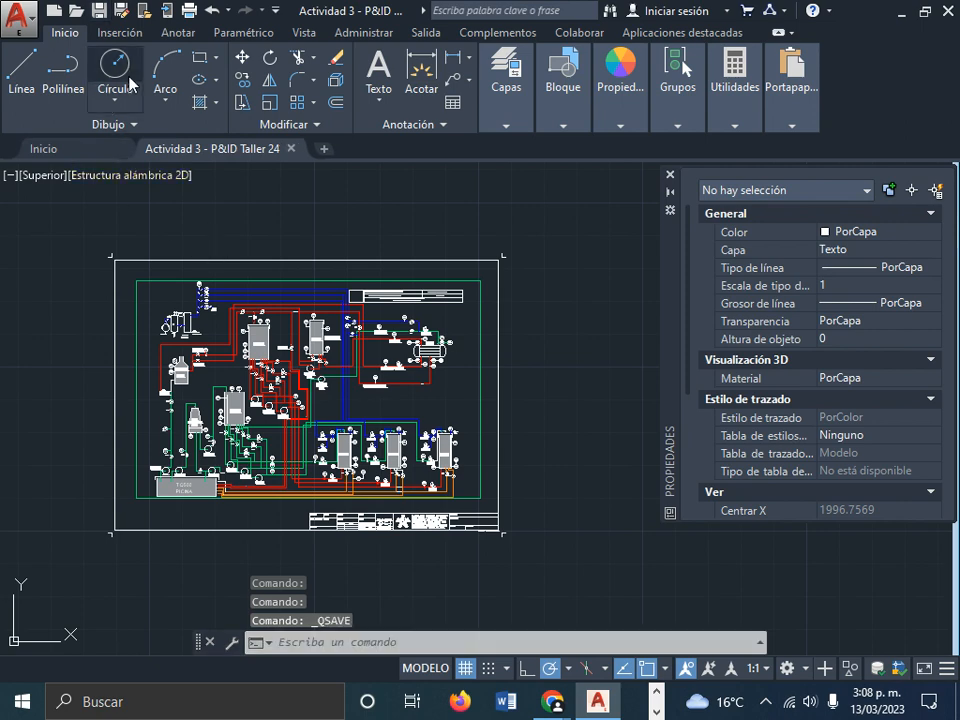
- Start plotting the model and set DWG To PDF.pc3 as the plotter
{"action": "left_click", "coordinate": [190, 12]}
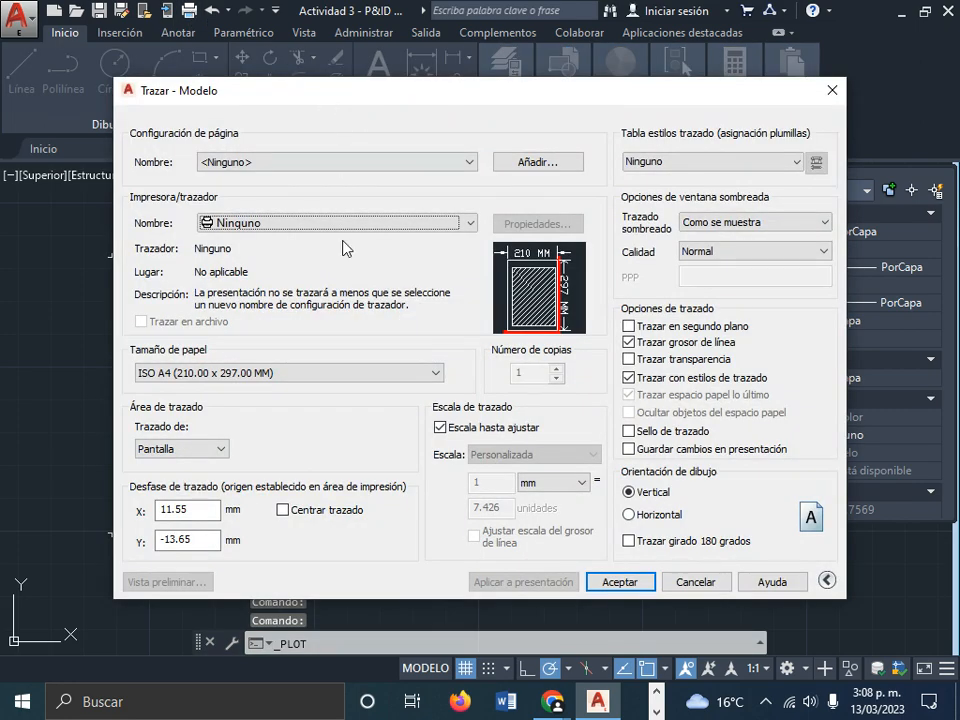
{"action": "left_click", "coordinate": [315, 224]}
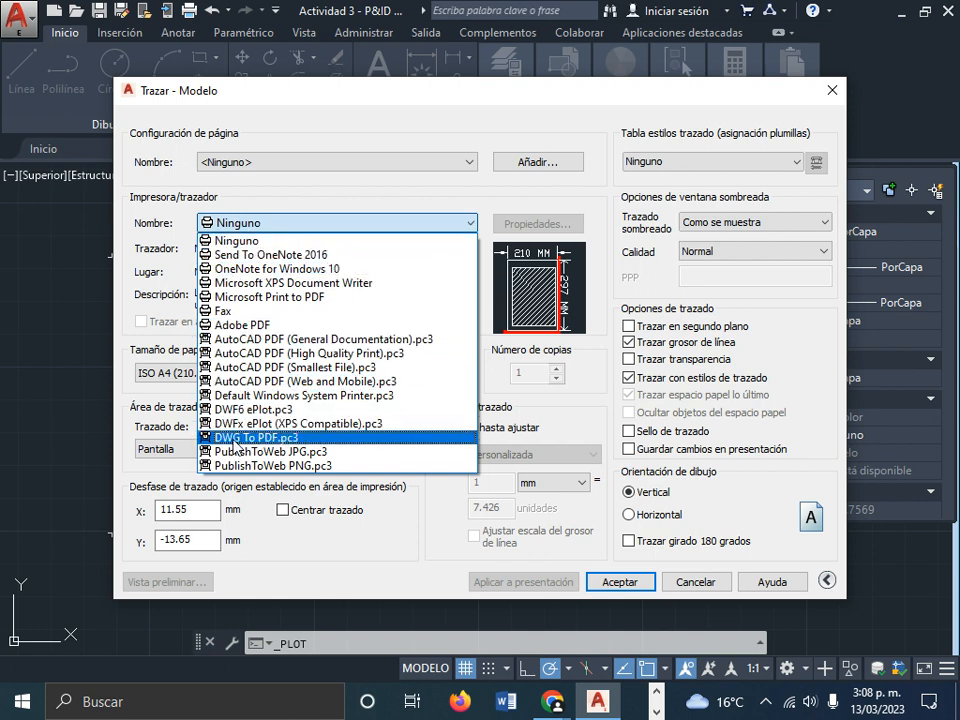
{"action": "left_click", "coordinate": [252, 438]}
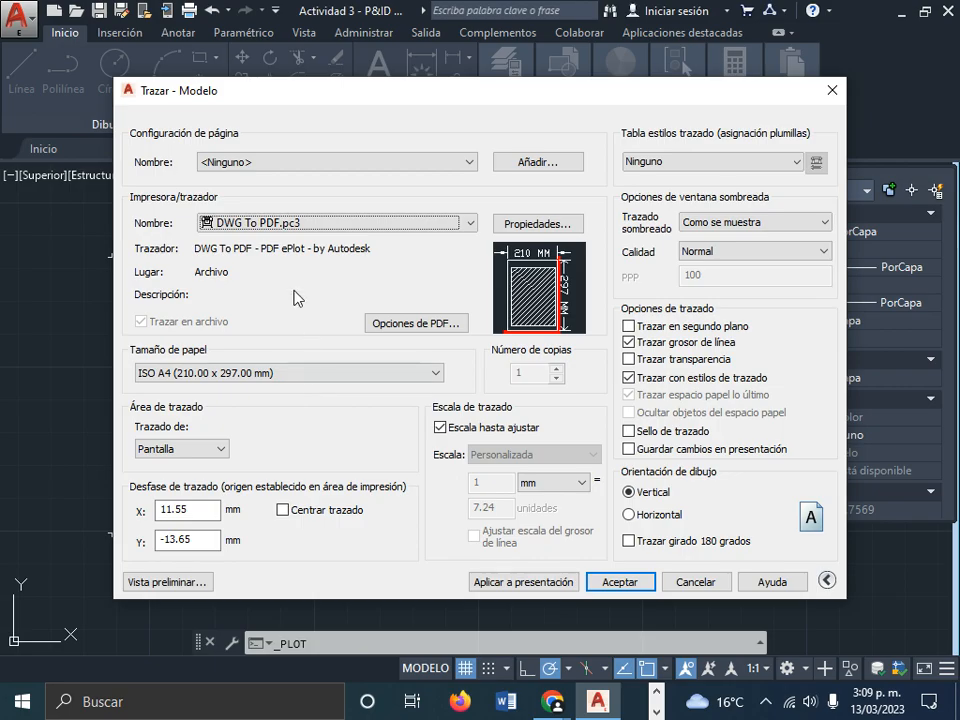